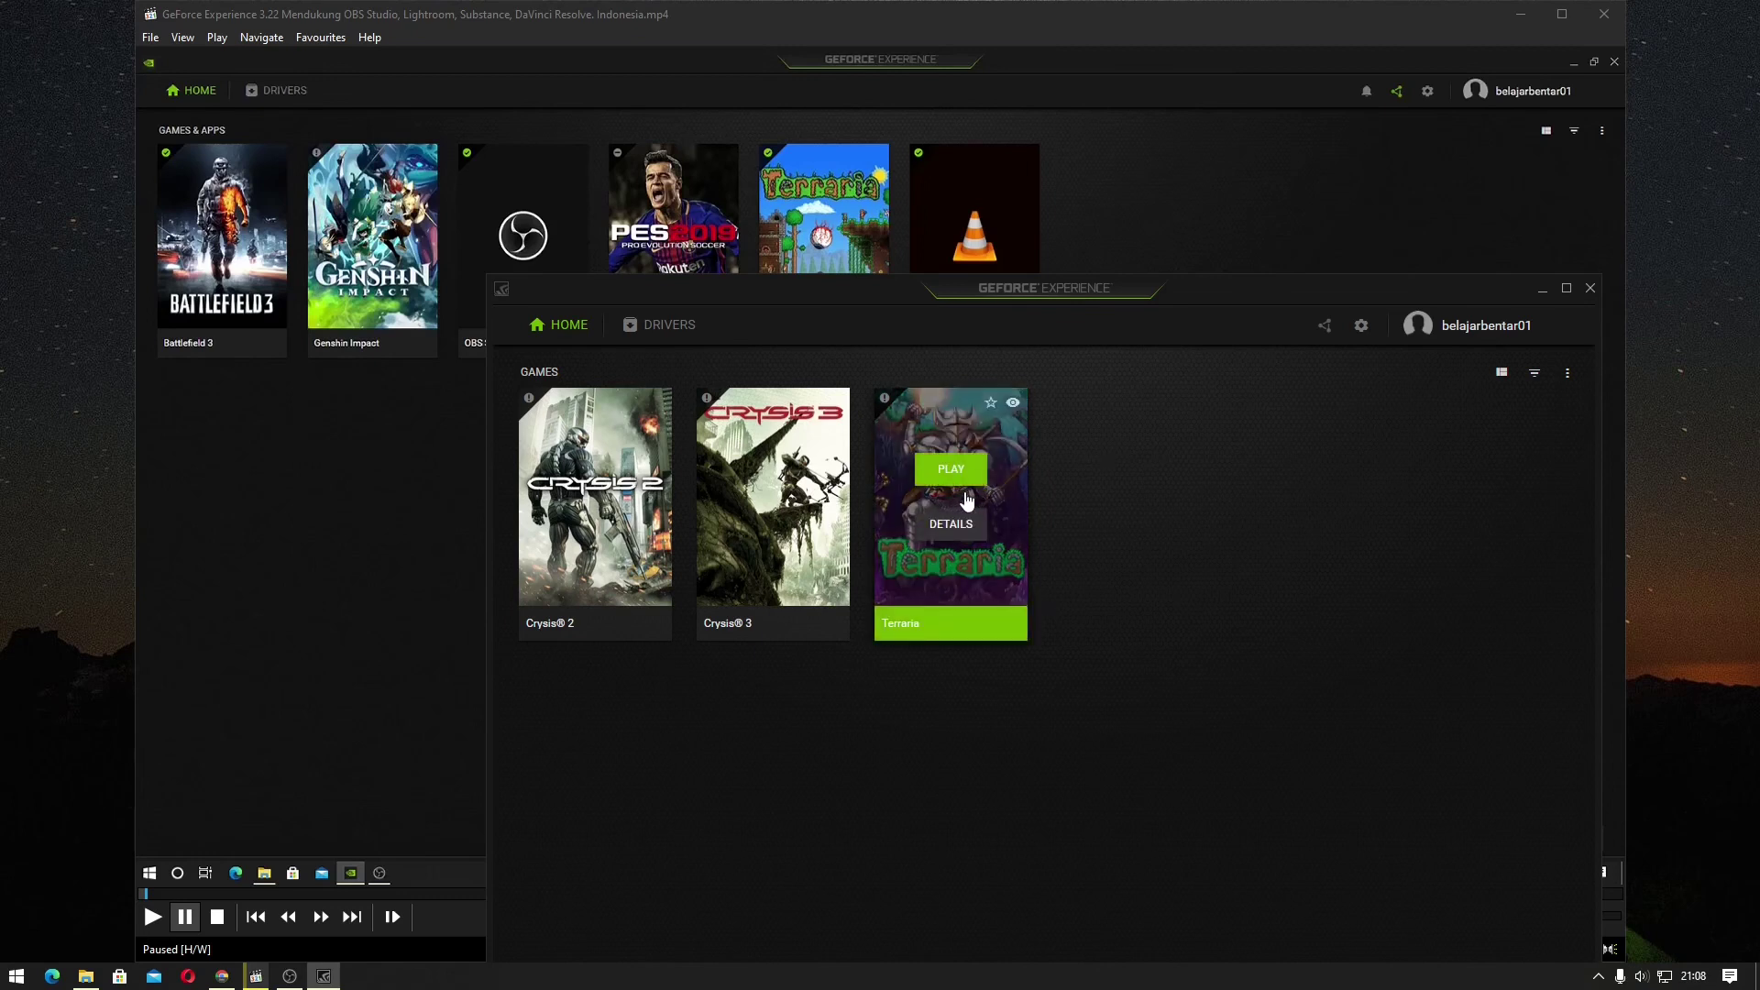
- Compare the games listed in GeForce Experience with the library shown in the paused reference video
mouse_move(602, 553)
mouse_move(975, 560)
click(794, 20)
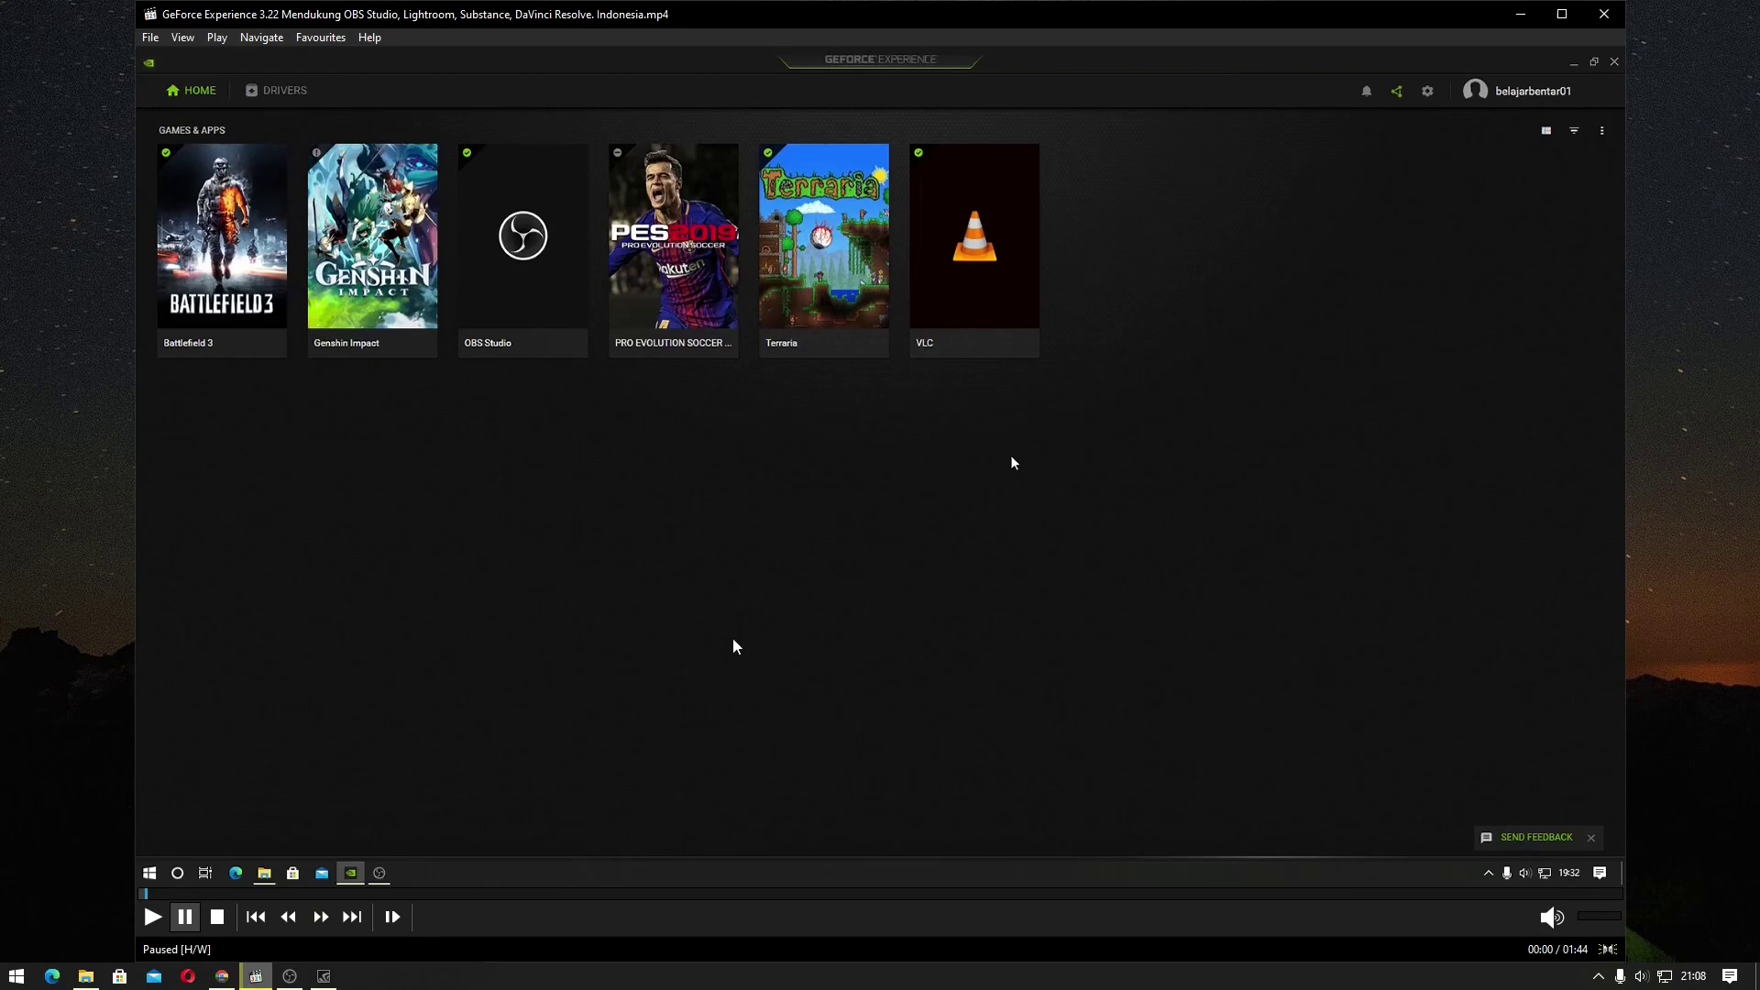
click(324, 975)
mouse_move(775, 622)
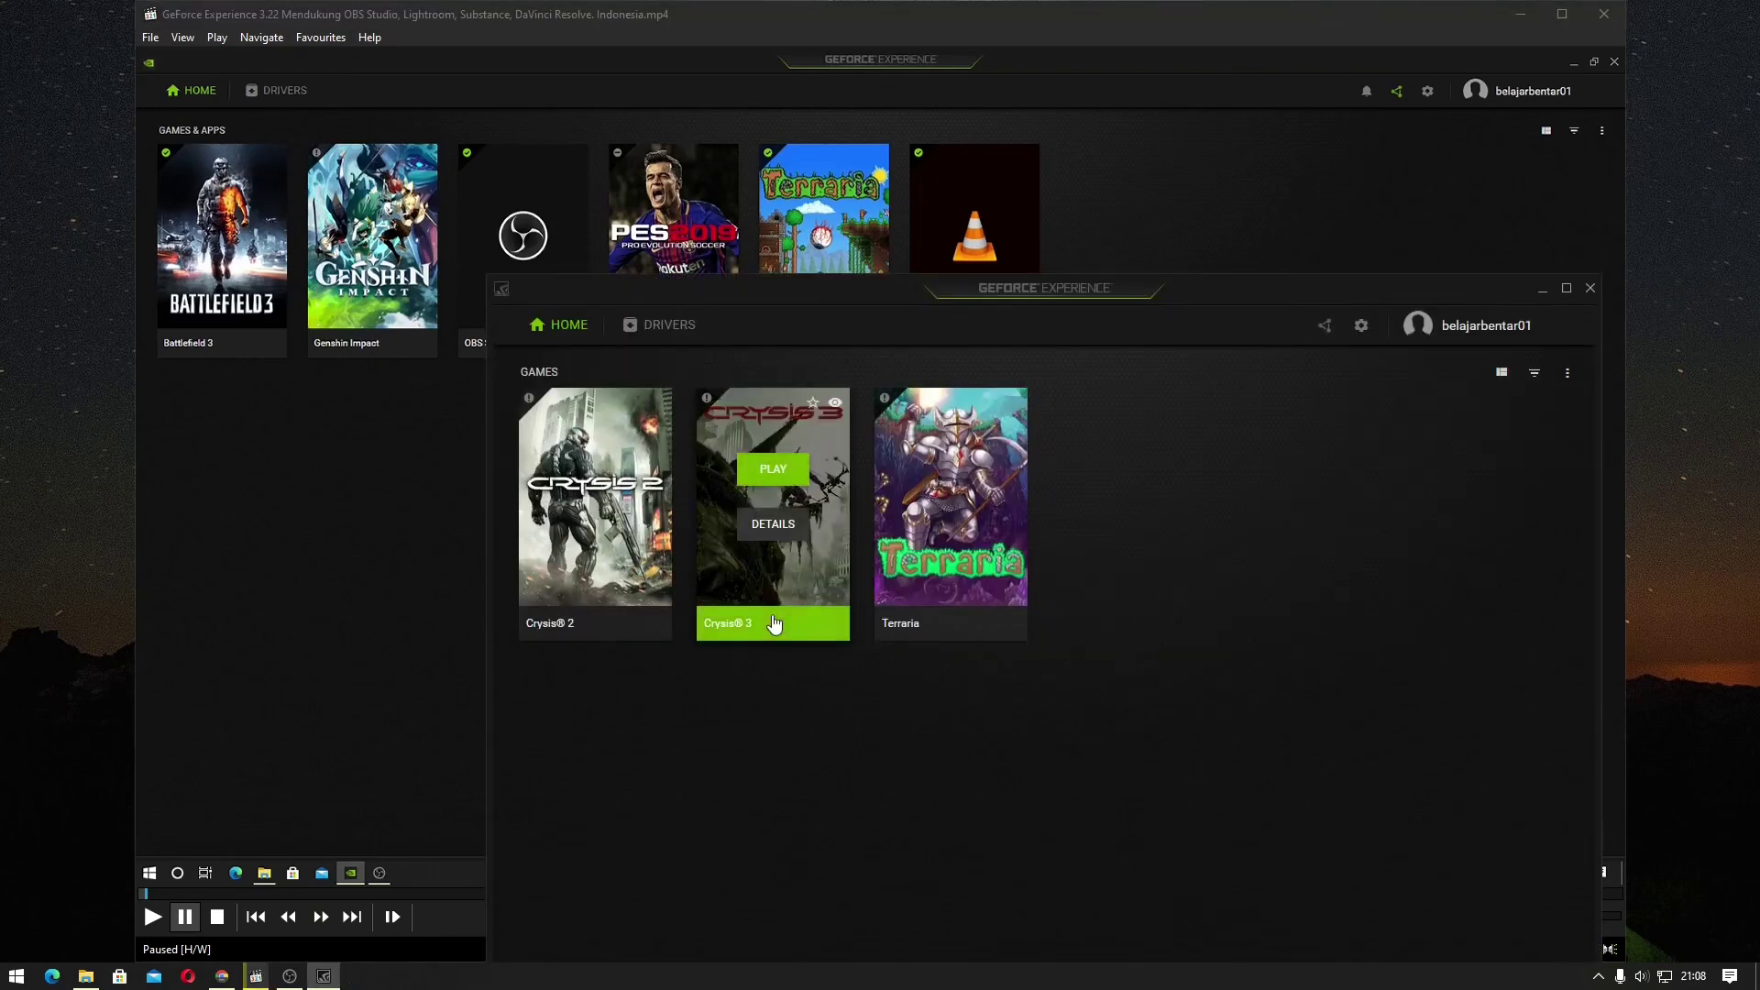
mouse_move(902, 624)
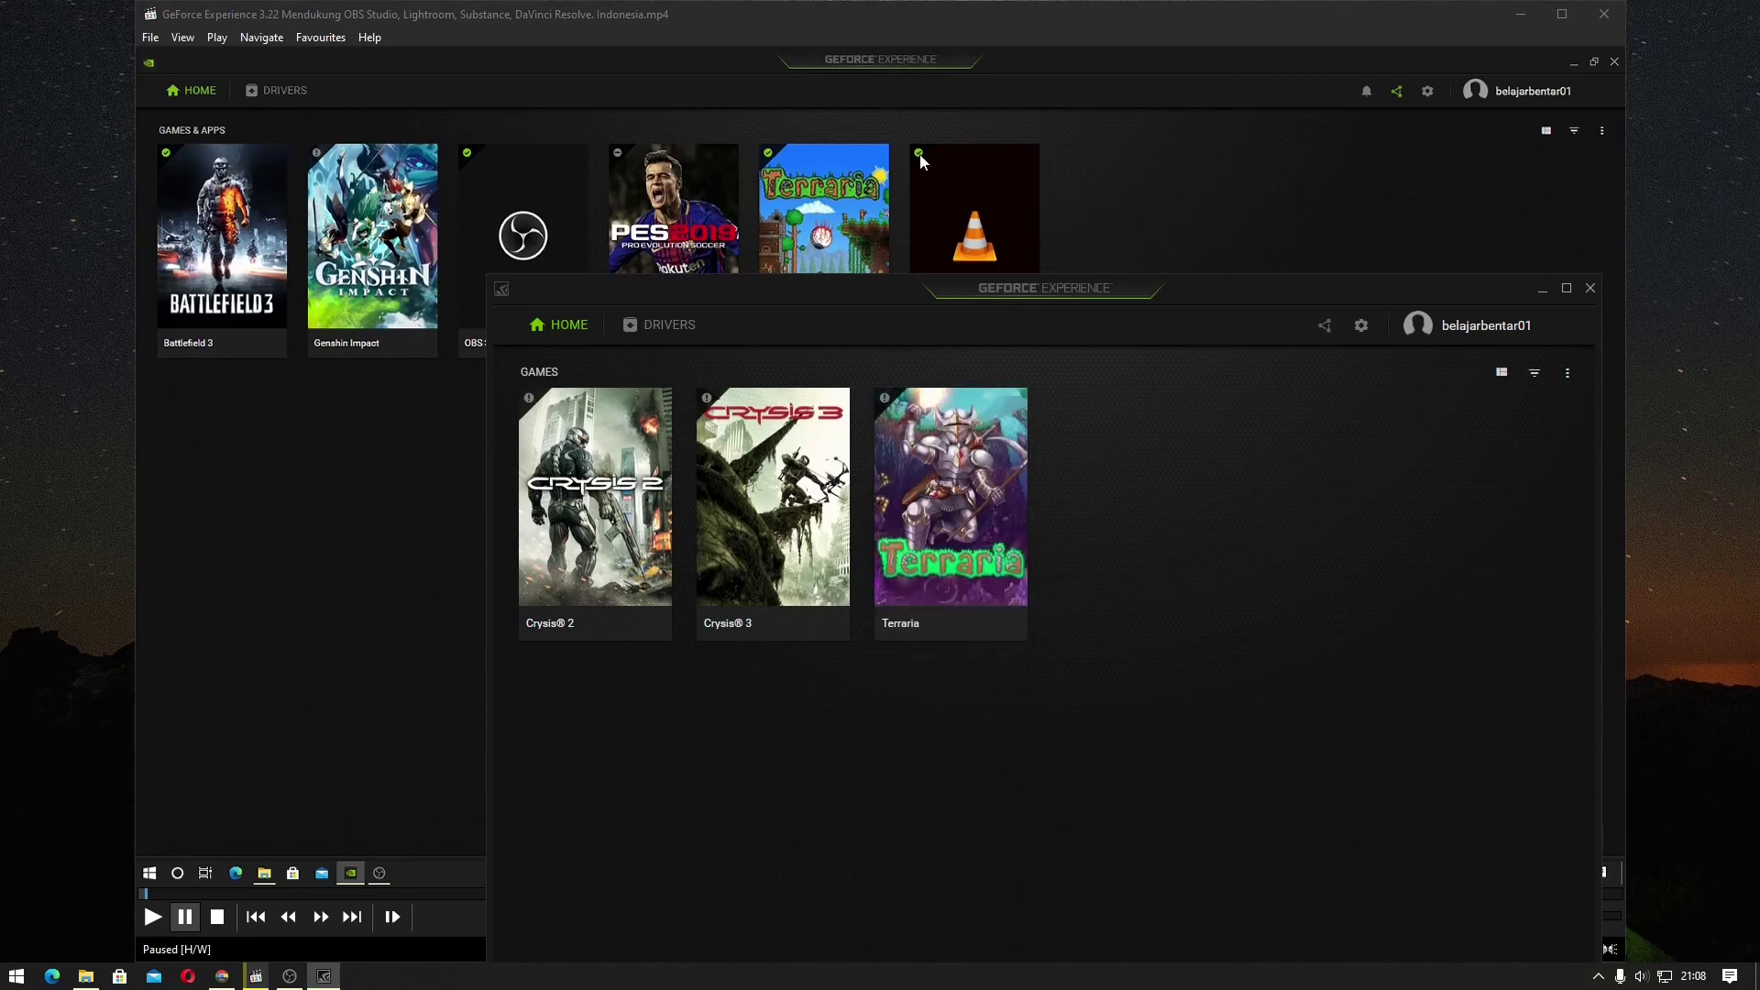
- View Terraria's details for its optimisation settings and return to the games list
mouse_move(882, 507)
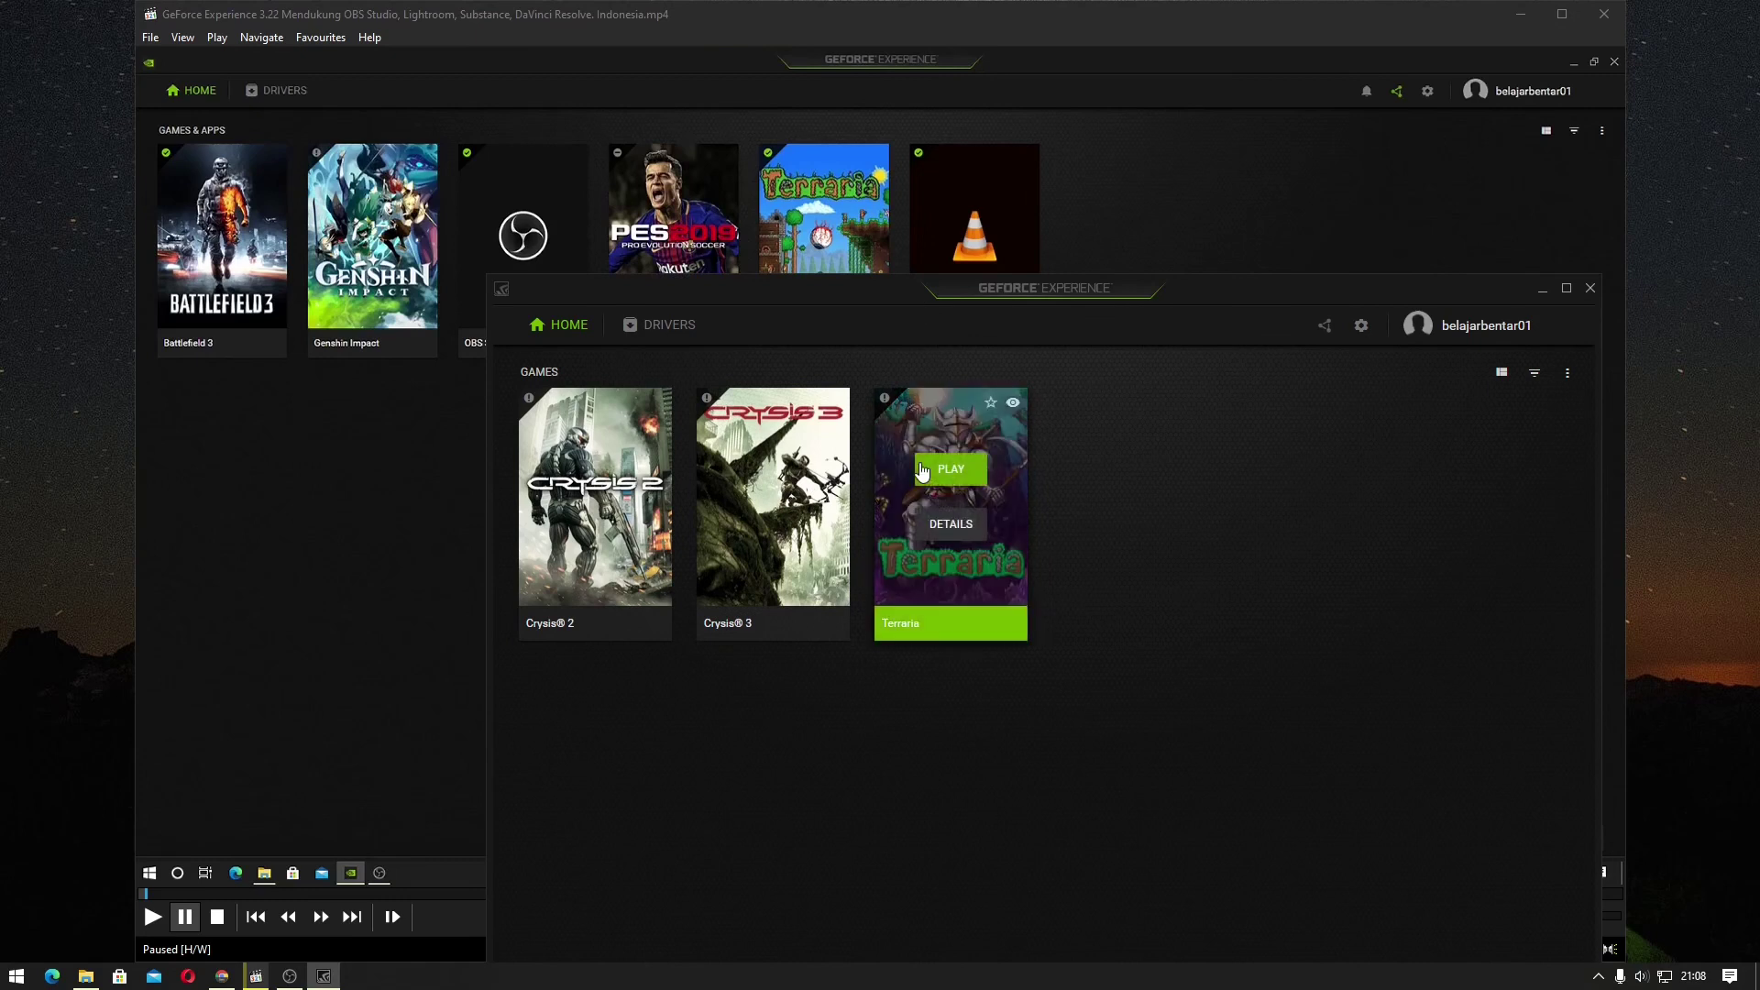
click(947, 537)
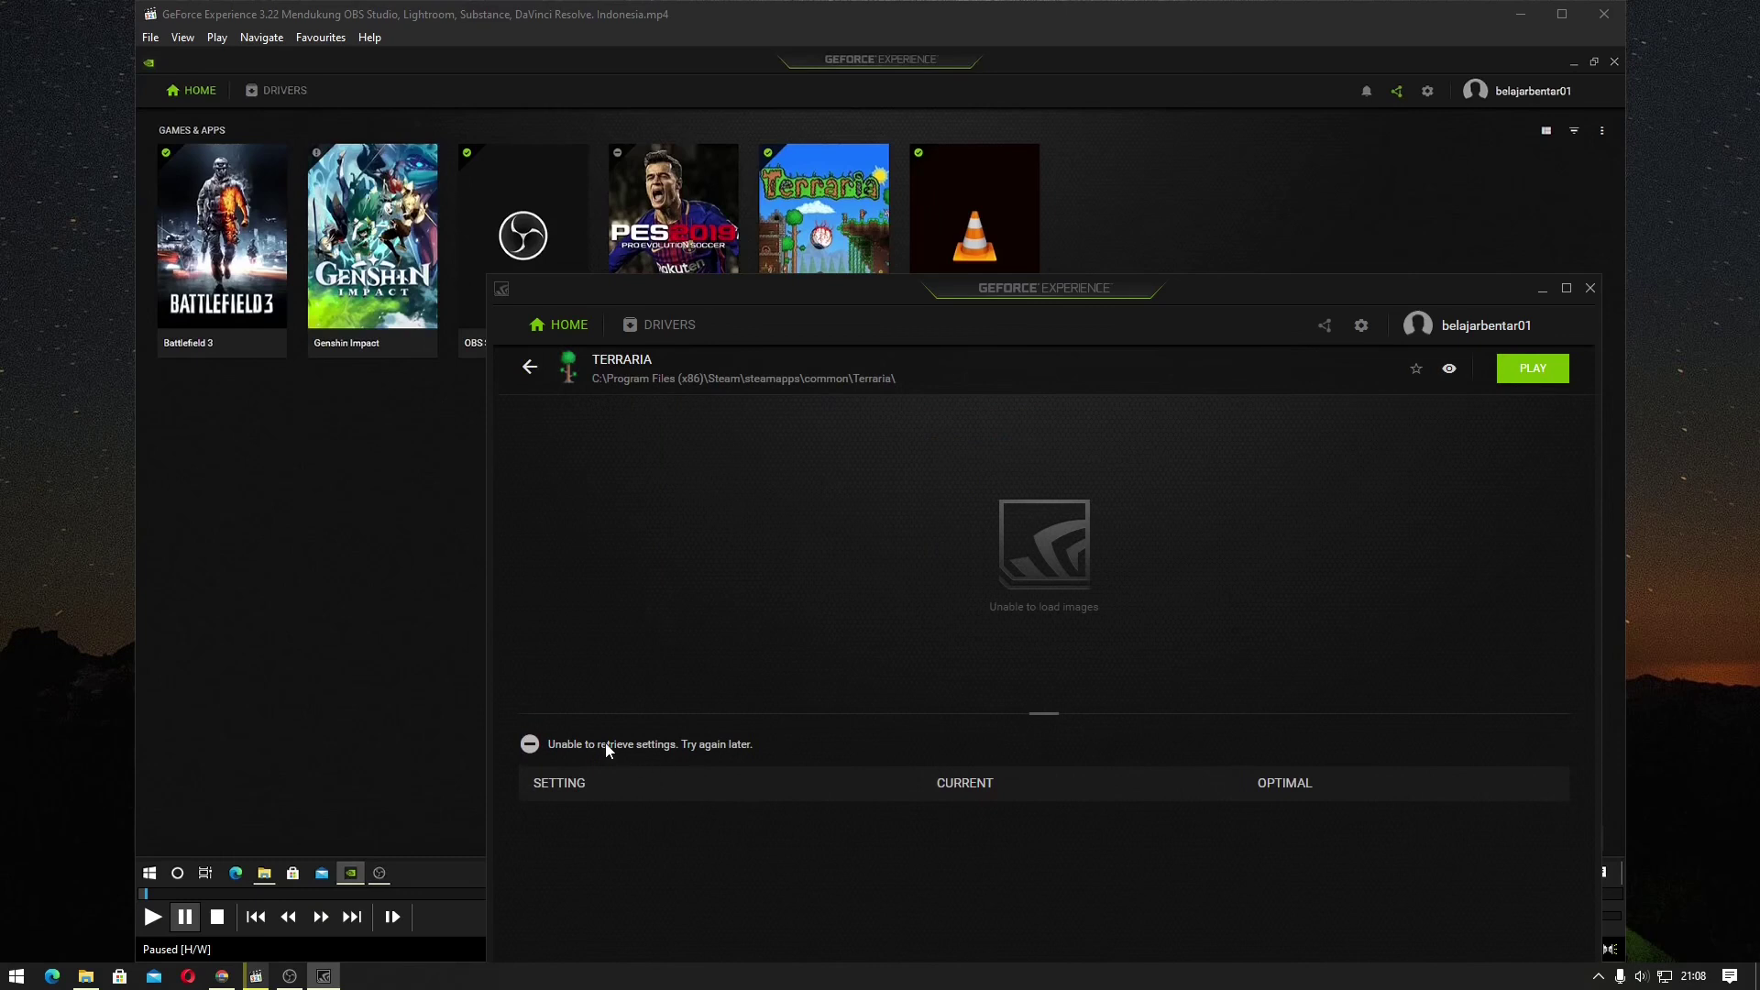
click(530, 368)
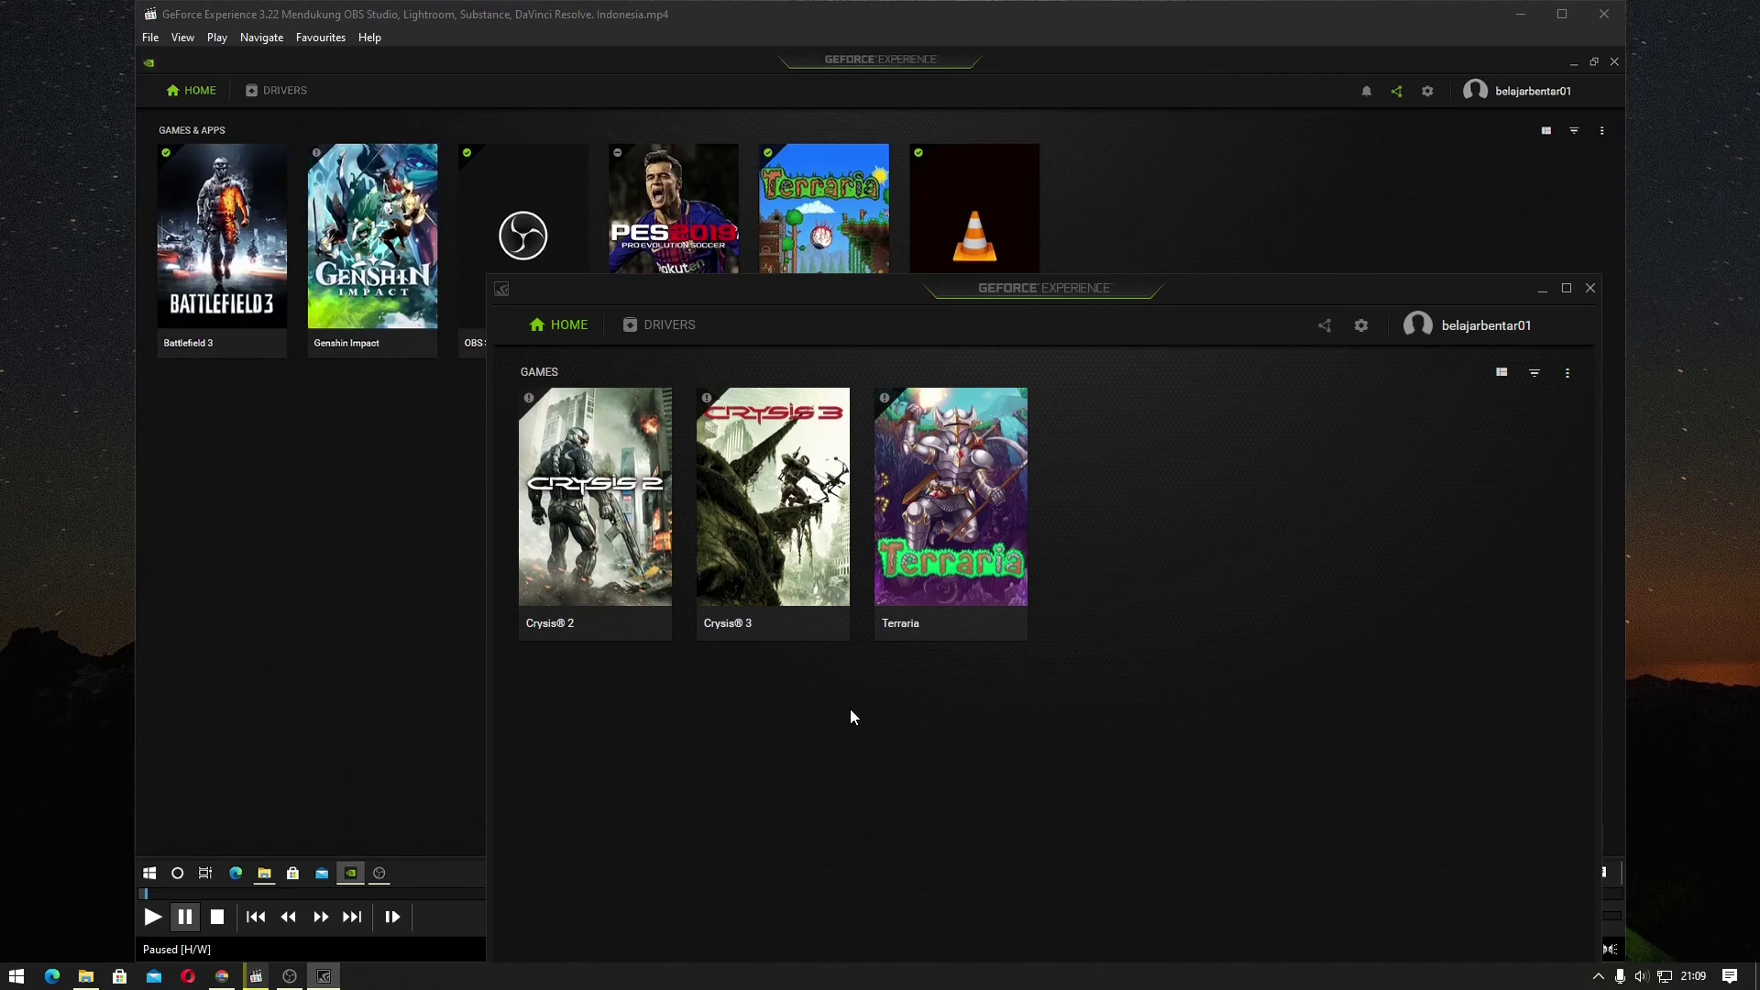
- Bring the paused reference video forward and skip ahead to the OBS Studio optimisation details
click(470, 15)
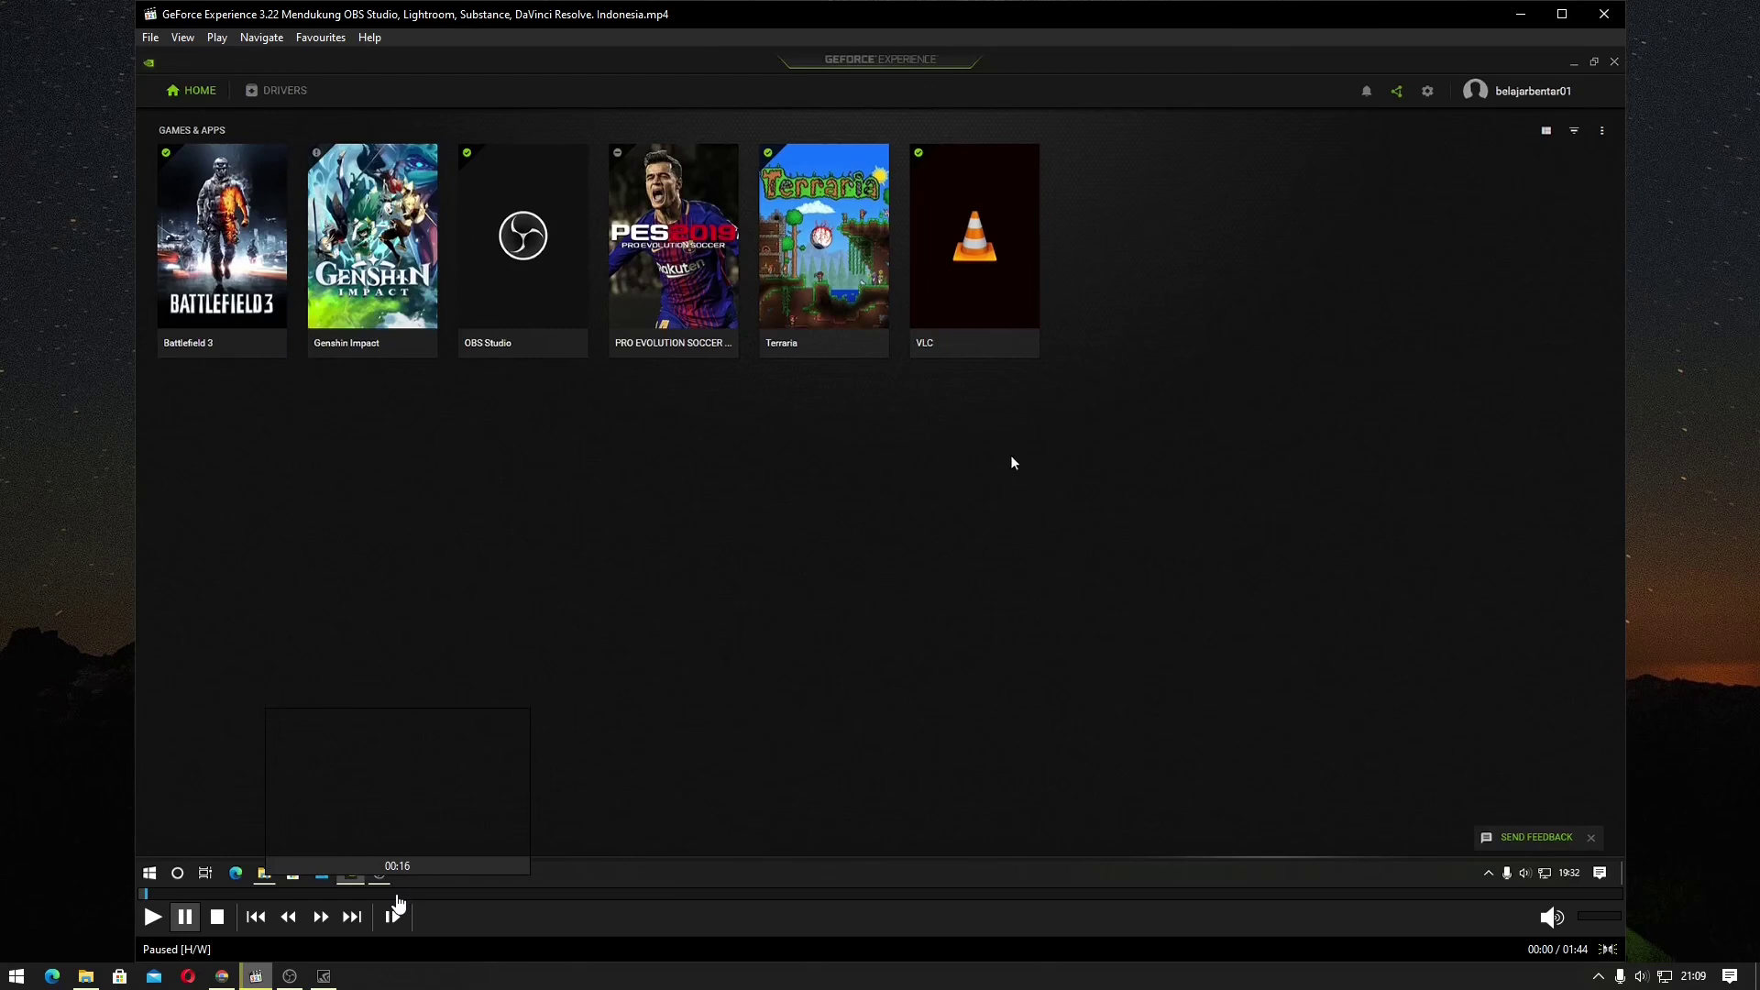
click(399, 896)
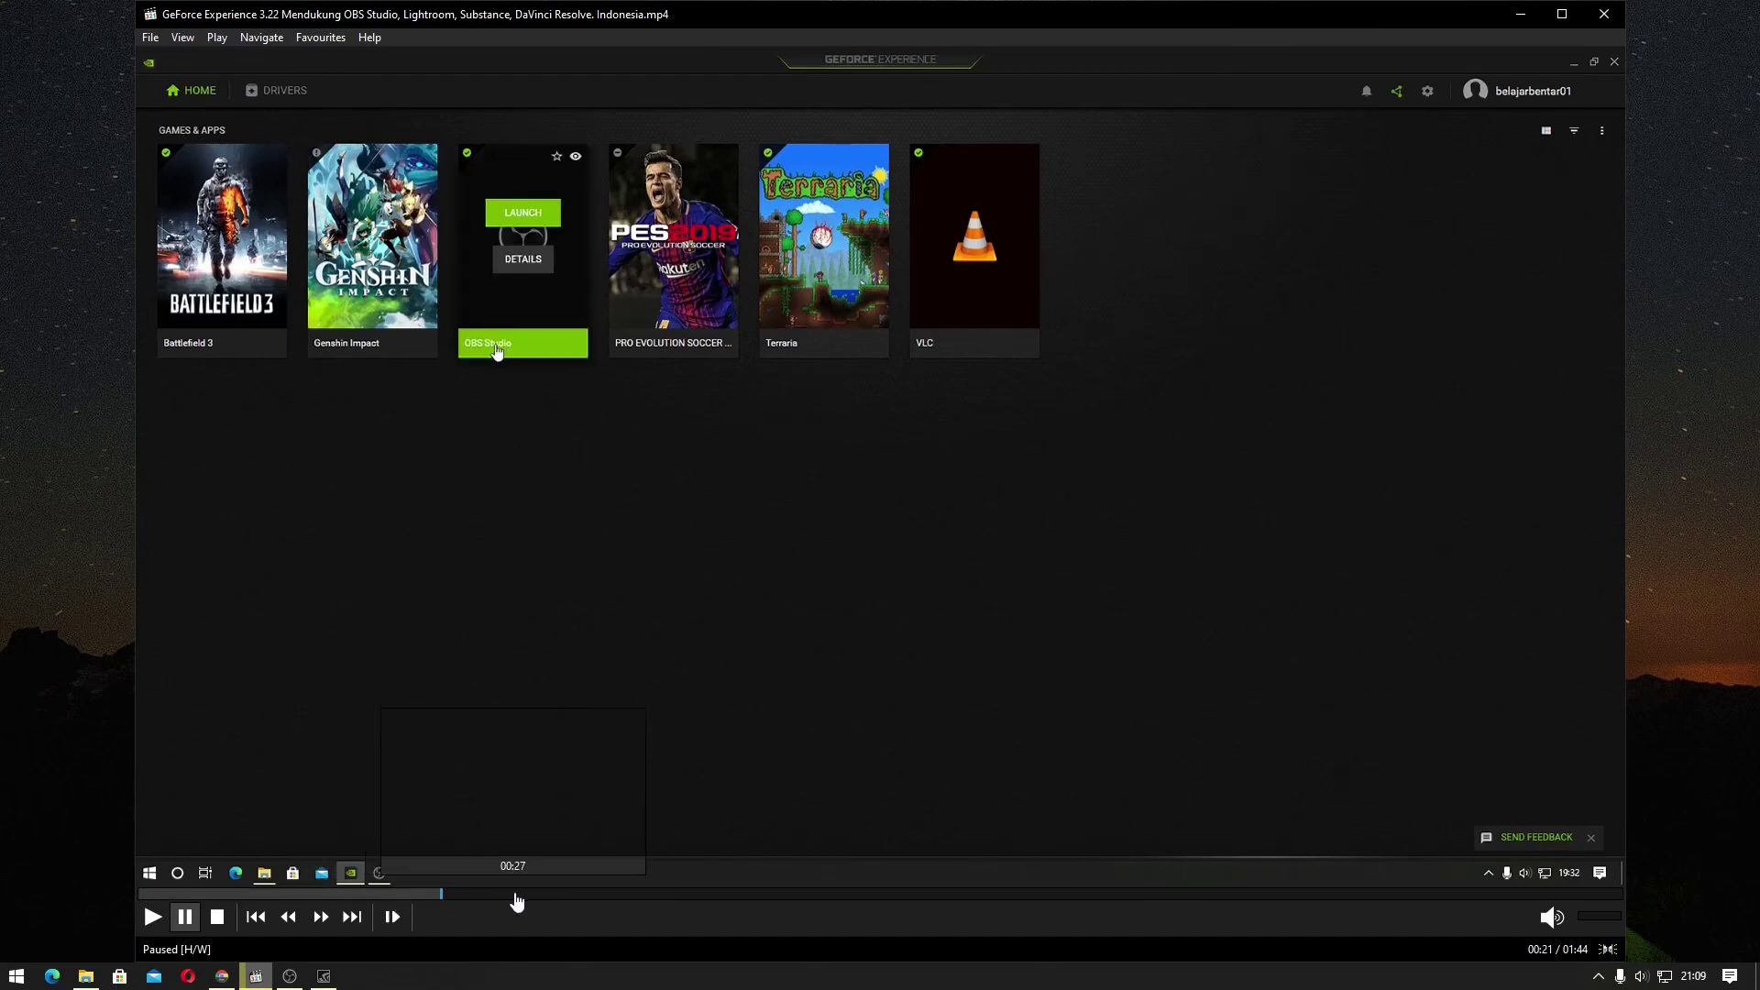
click(516, 895)
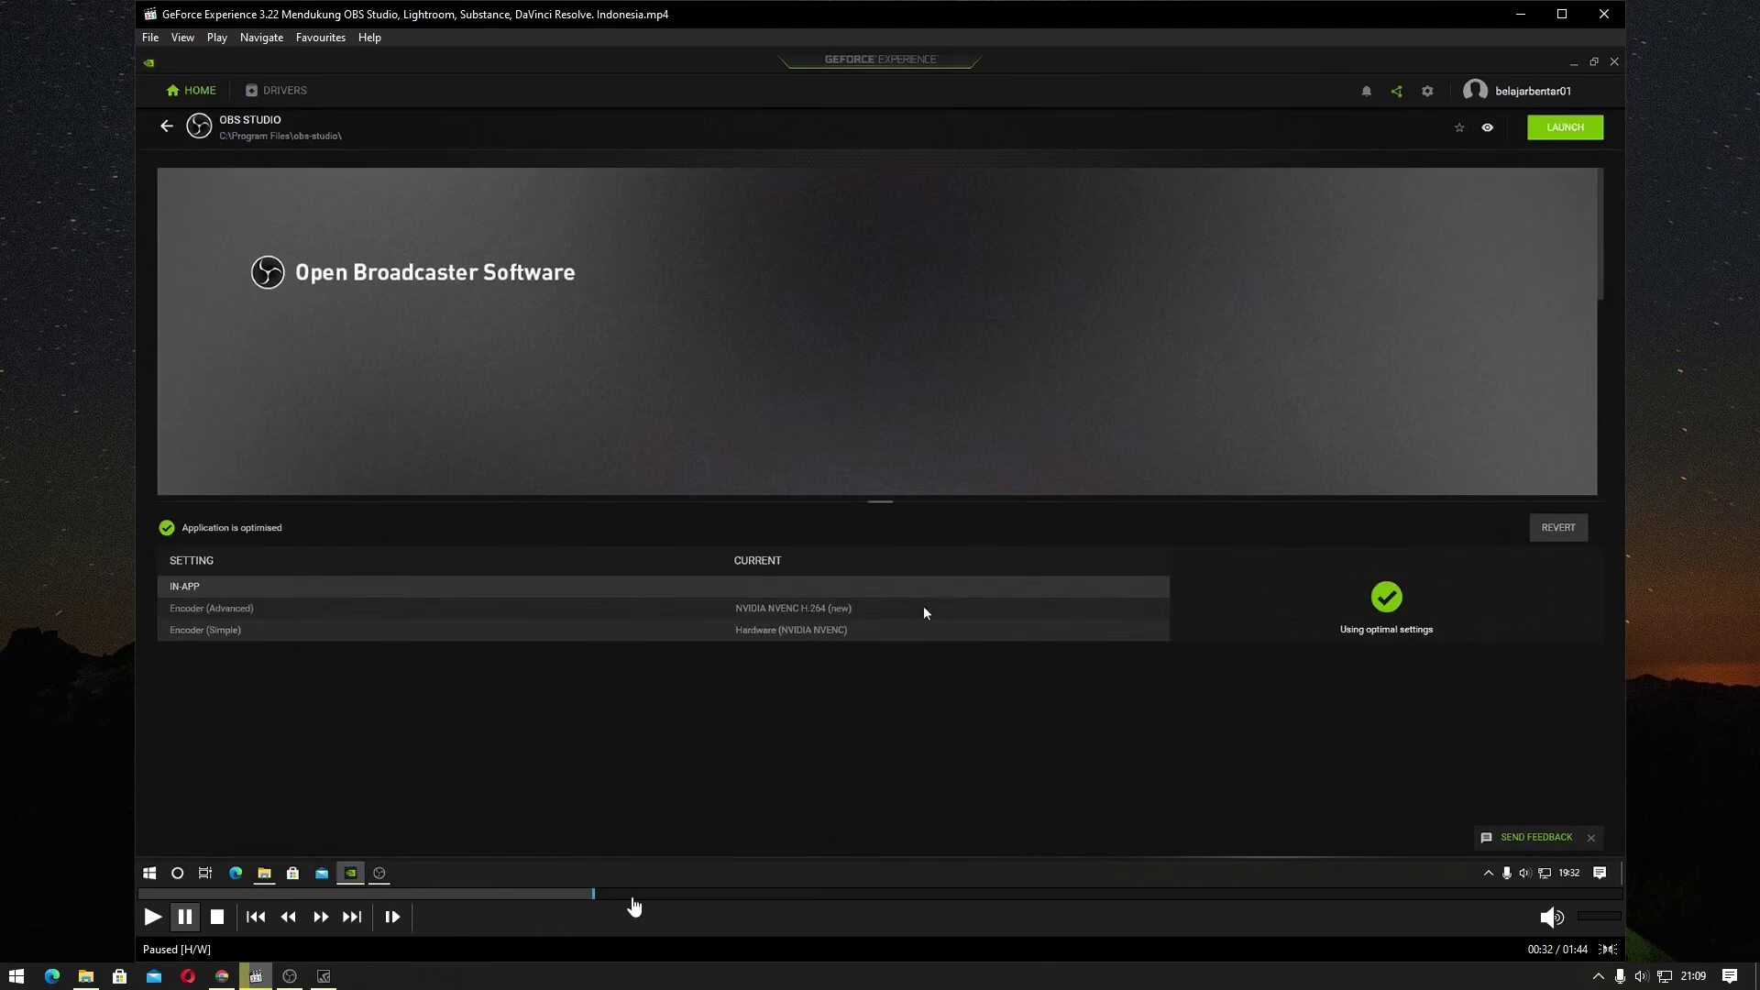
- Skip the reference video to its settings page and view the general settings in GeForce Experience to compare versions
click(671, 895)
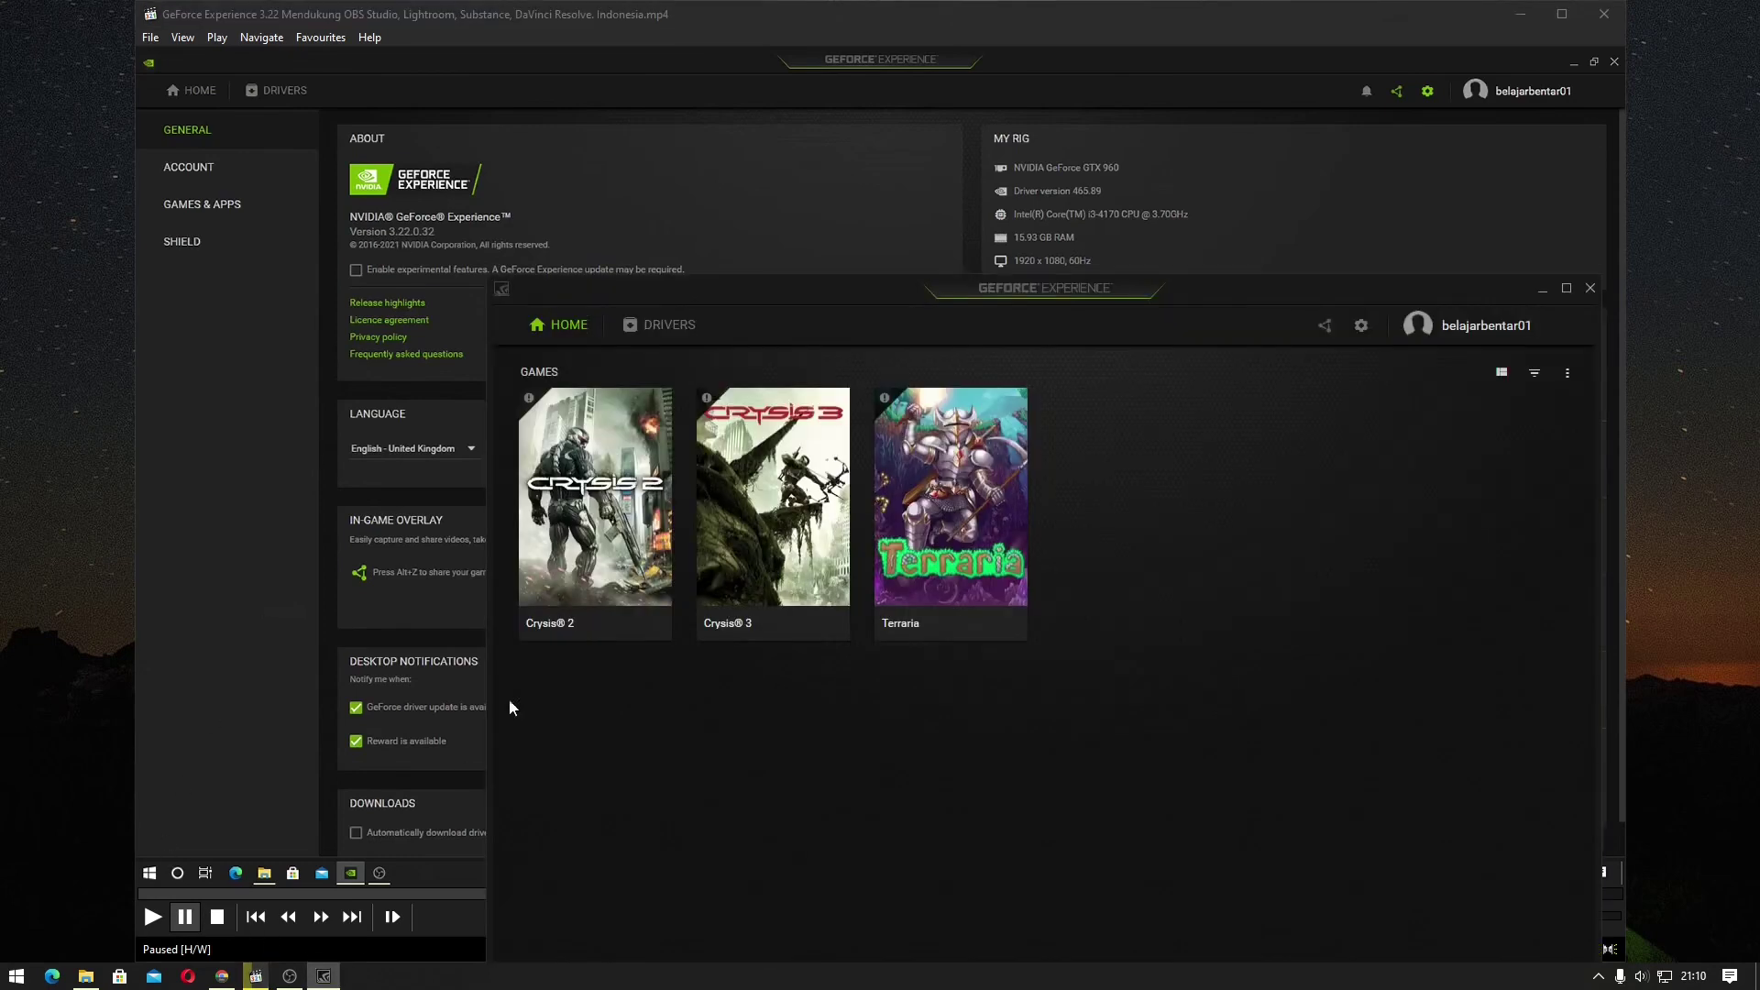
click(1360, 326)
click(672, 372)
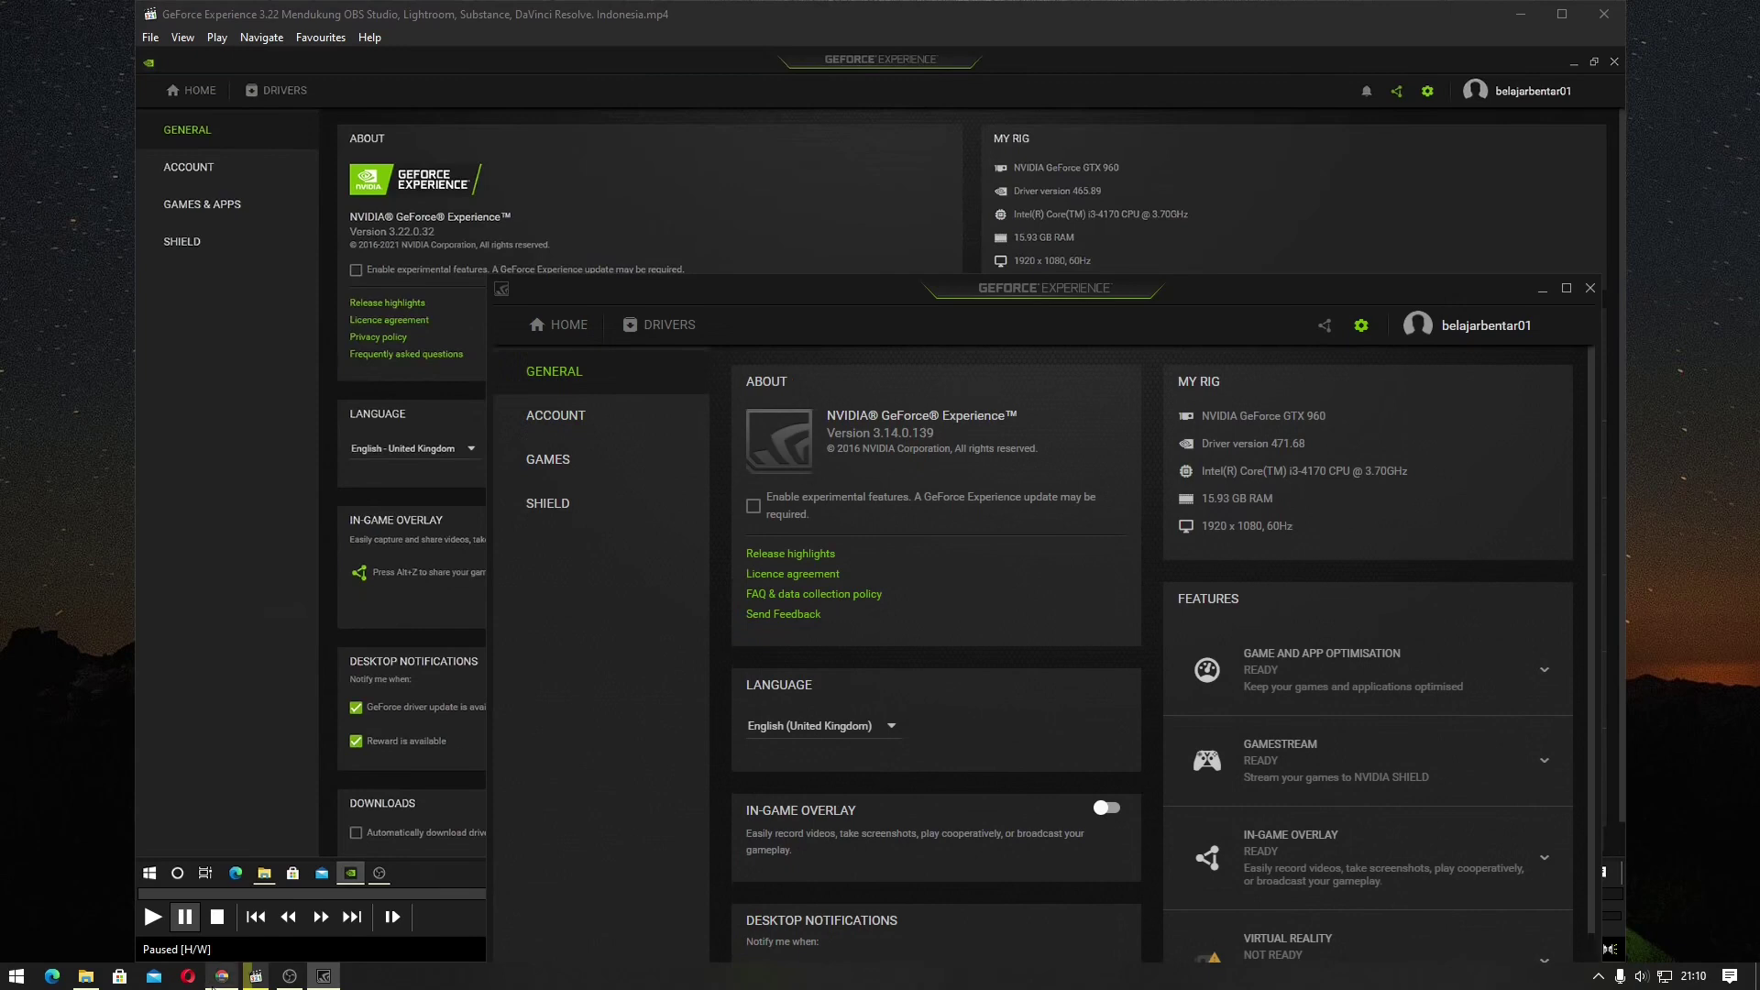
- Switch to Chrome and search Google for "geforce experience download"
click(222, 976)
click(845, 354)
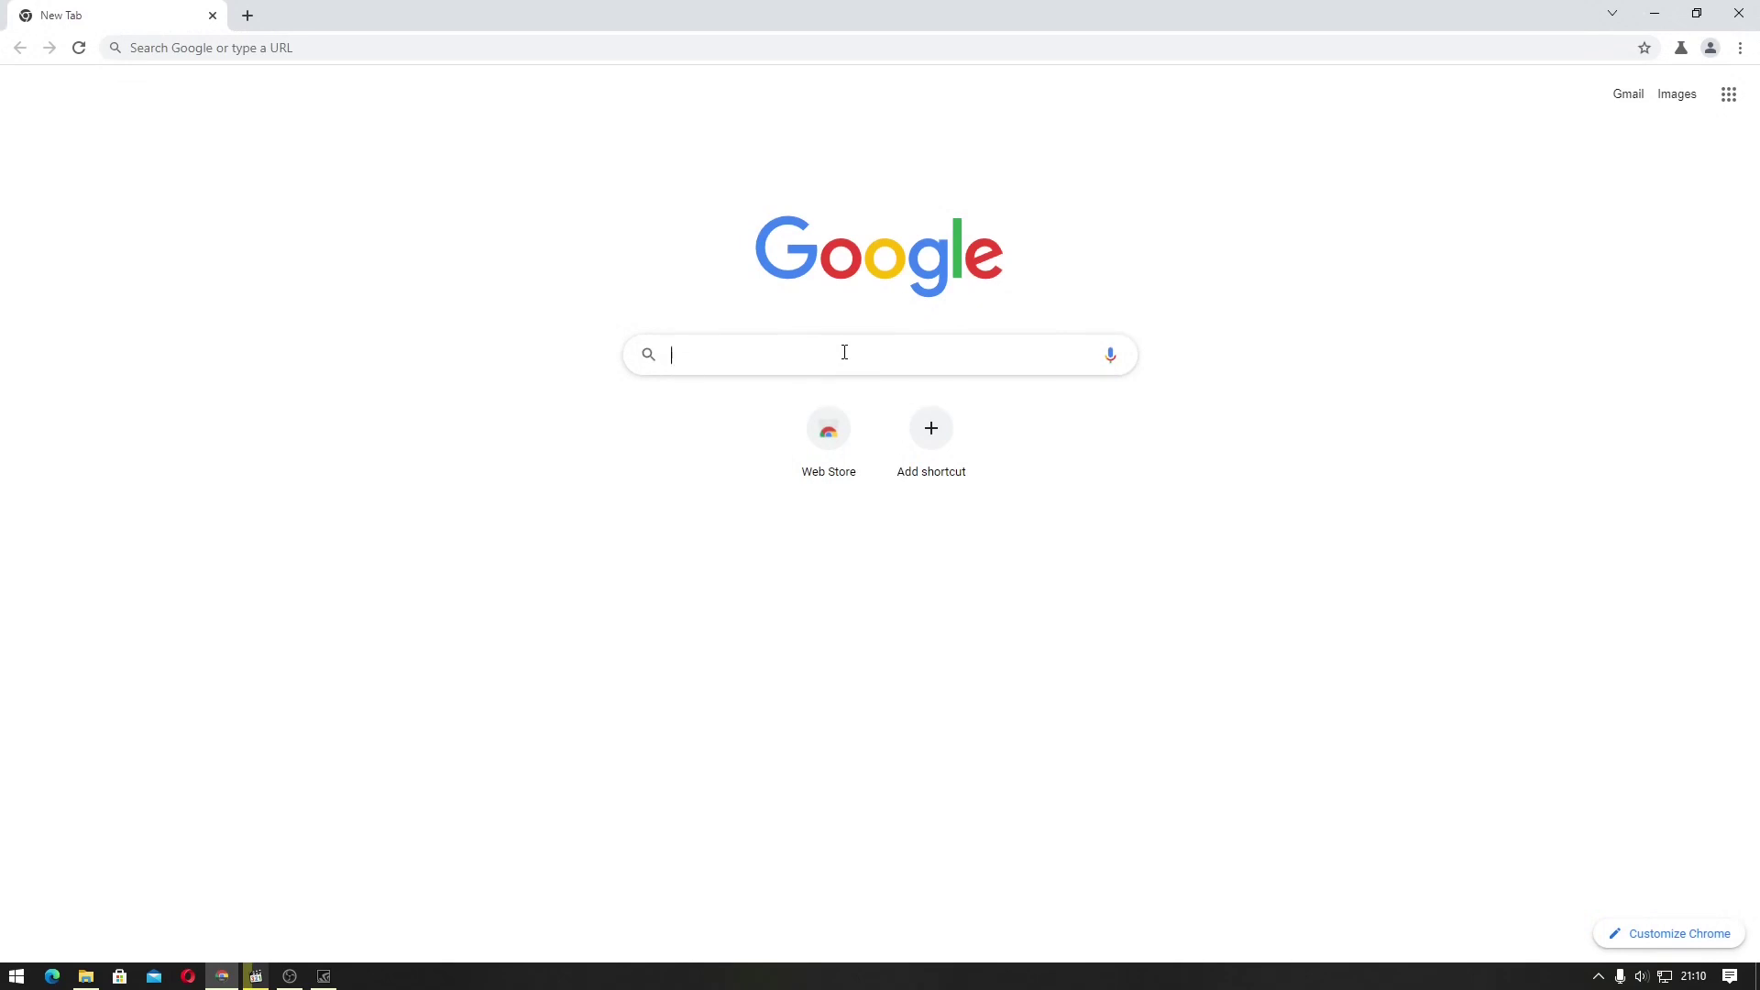
text(geforce)
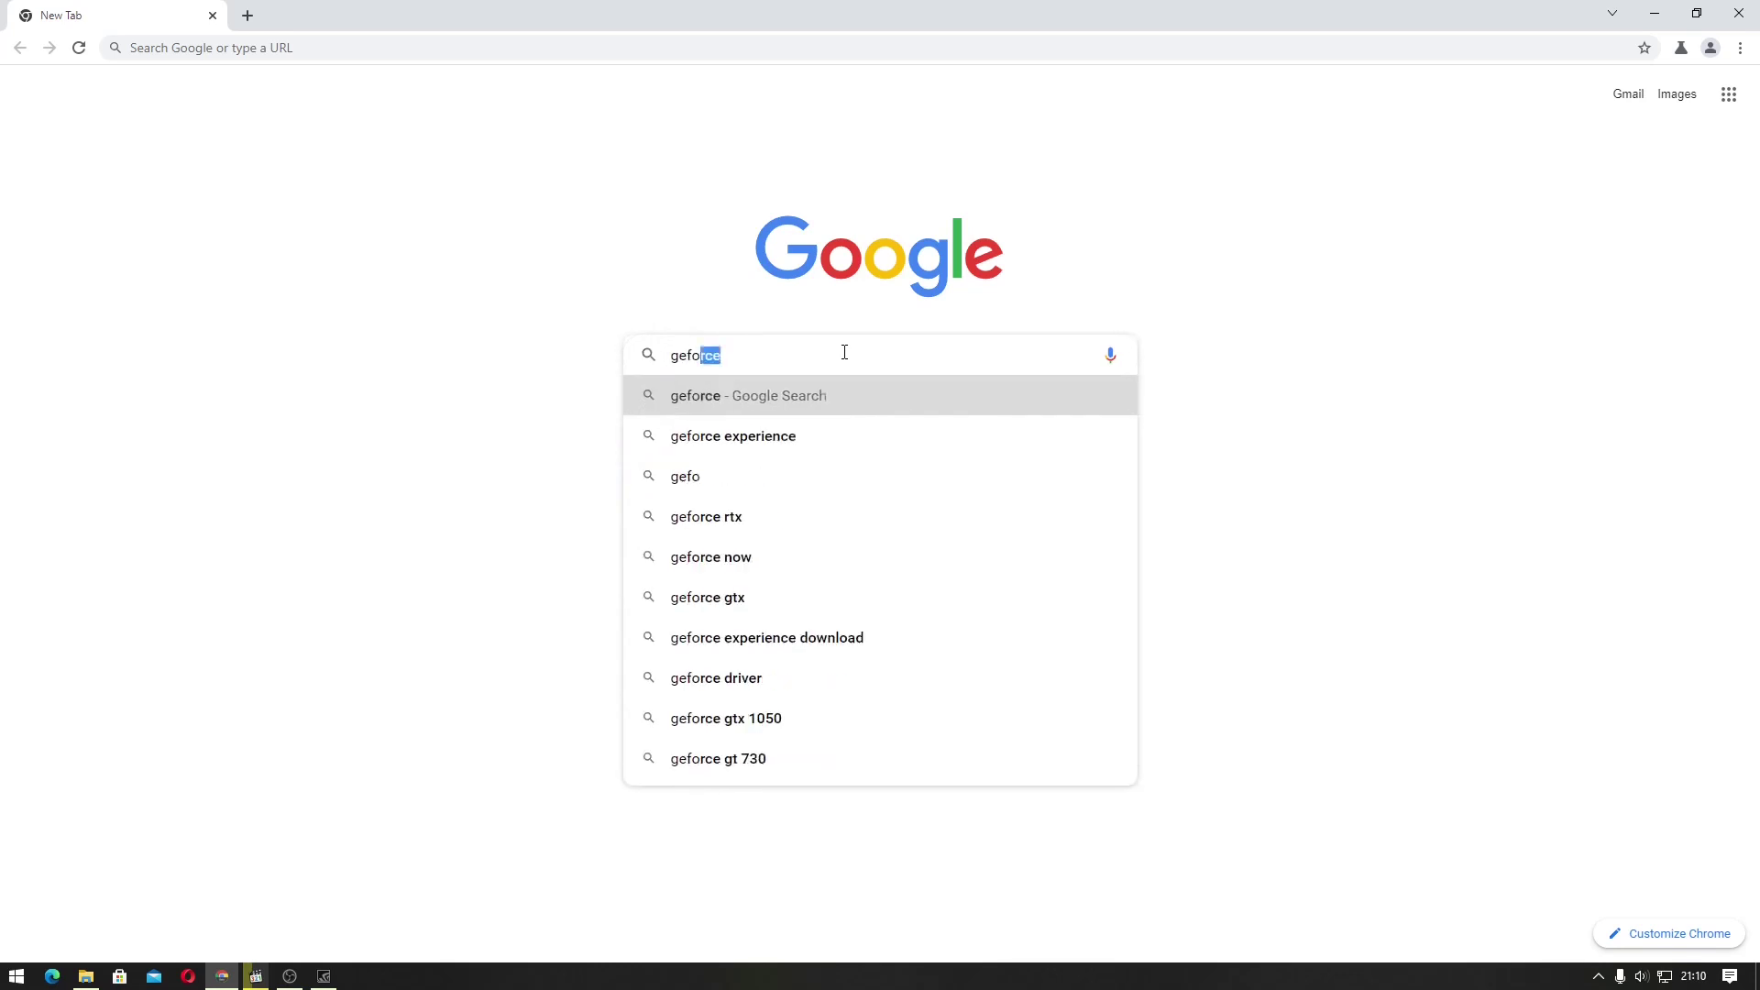
text( experience)
key(Down)
key(Return)
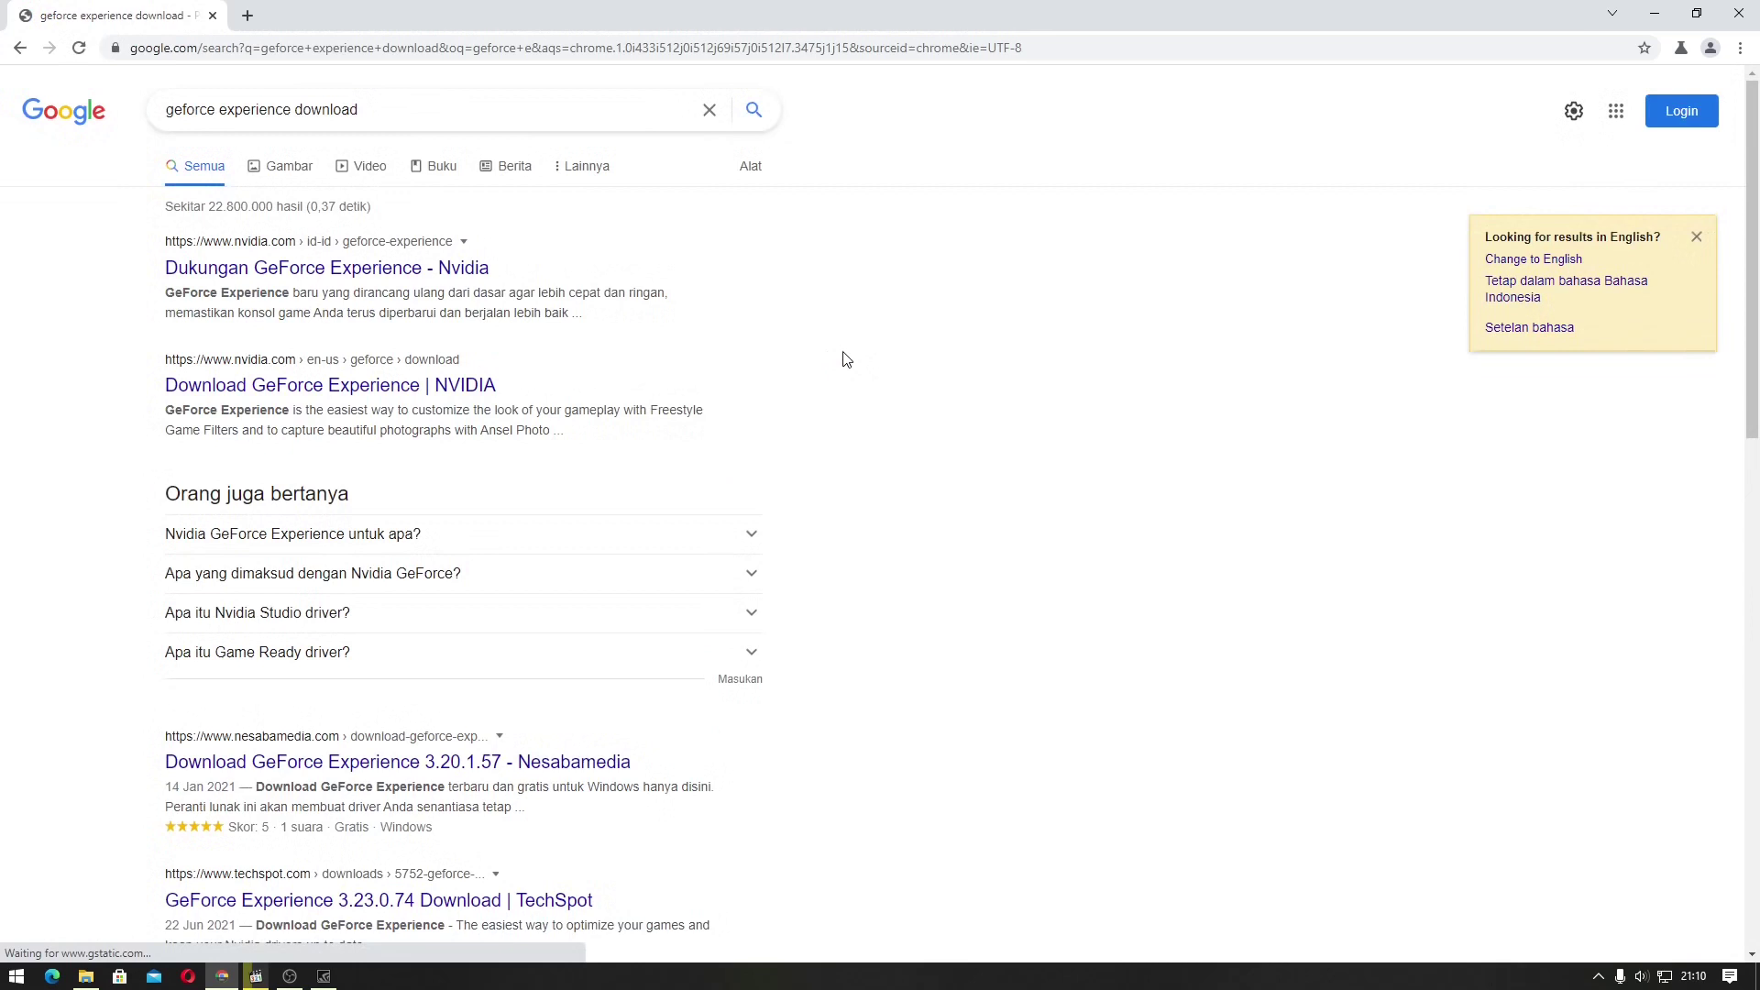
- Open Nvidia's Indonesian GeForce Experience page and its English download page in separate tabs and compare the versions they offer
middle_click(295, 275)
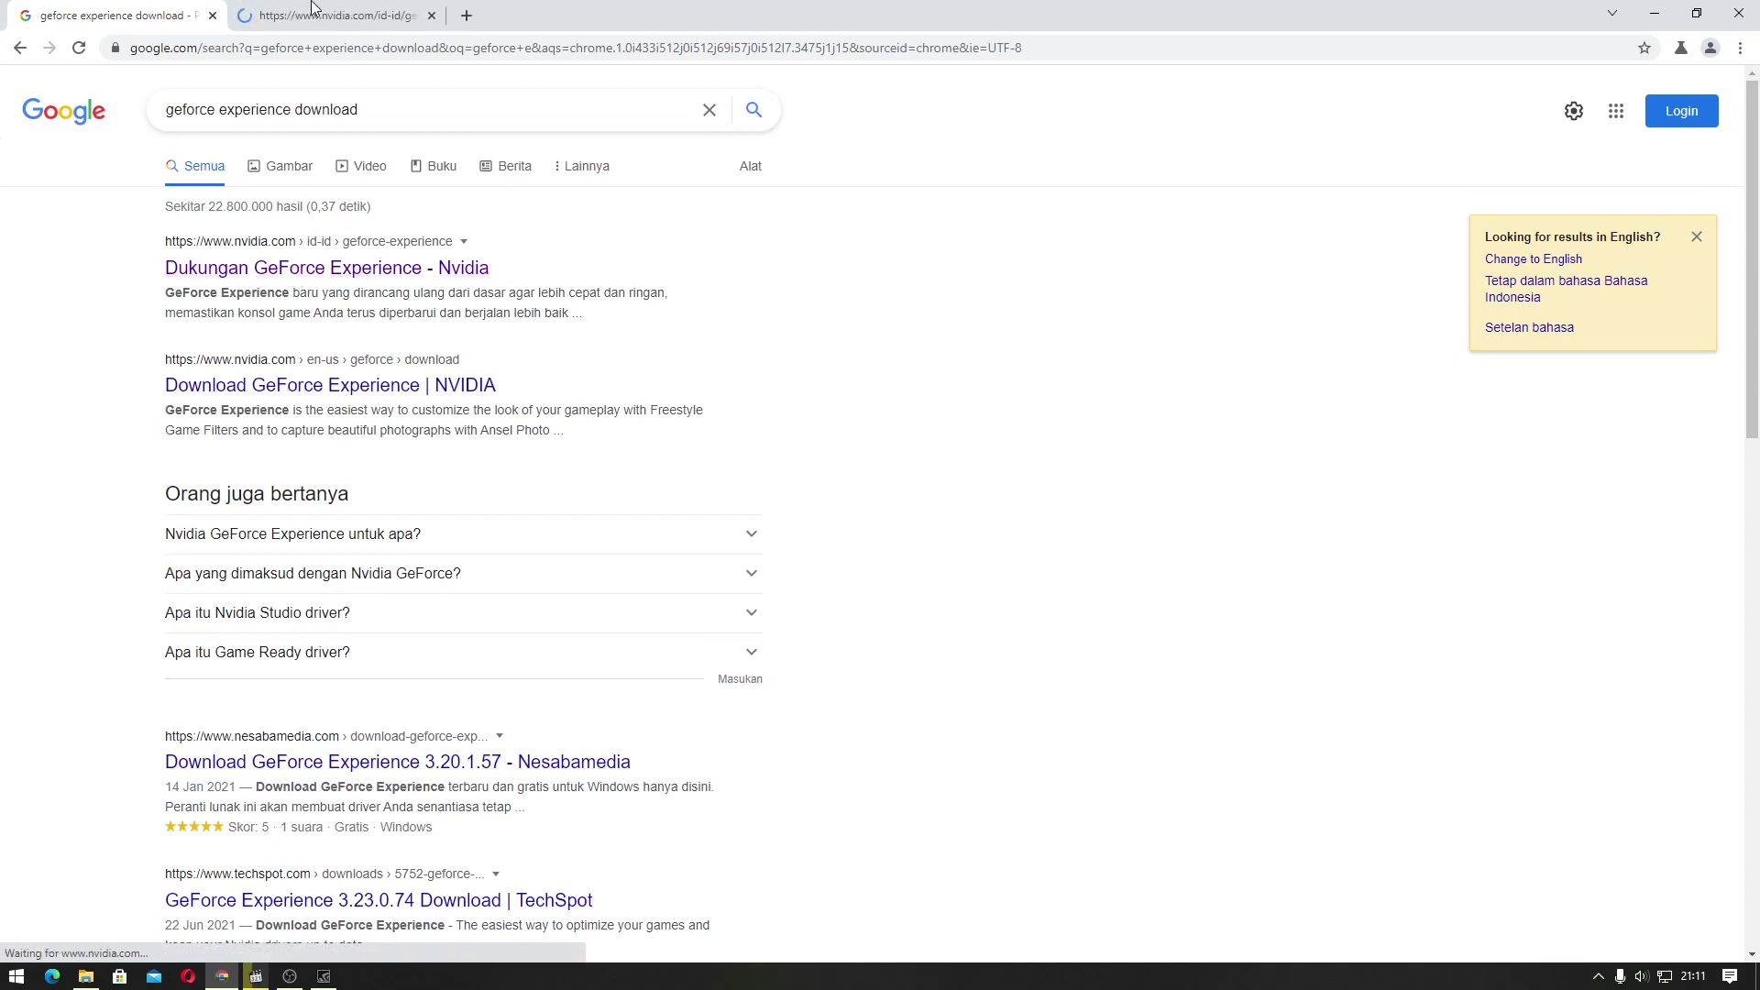
click(316, 15)
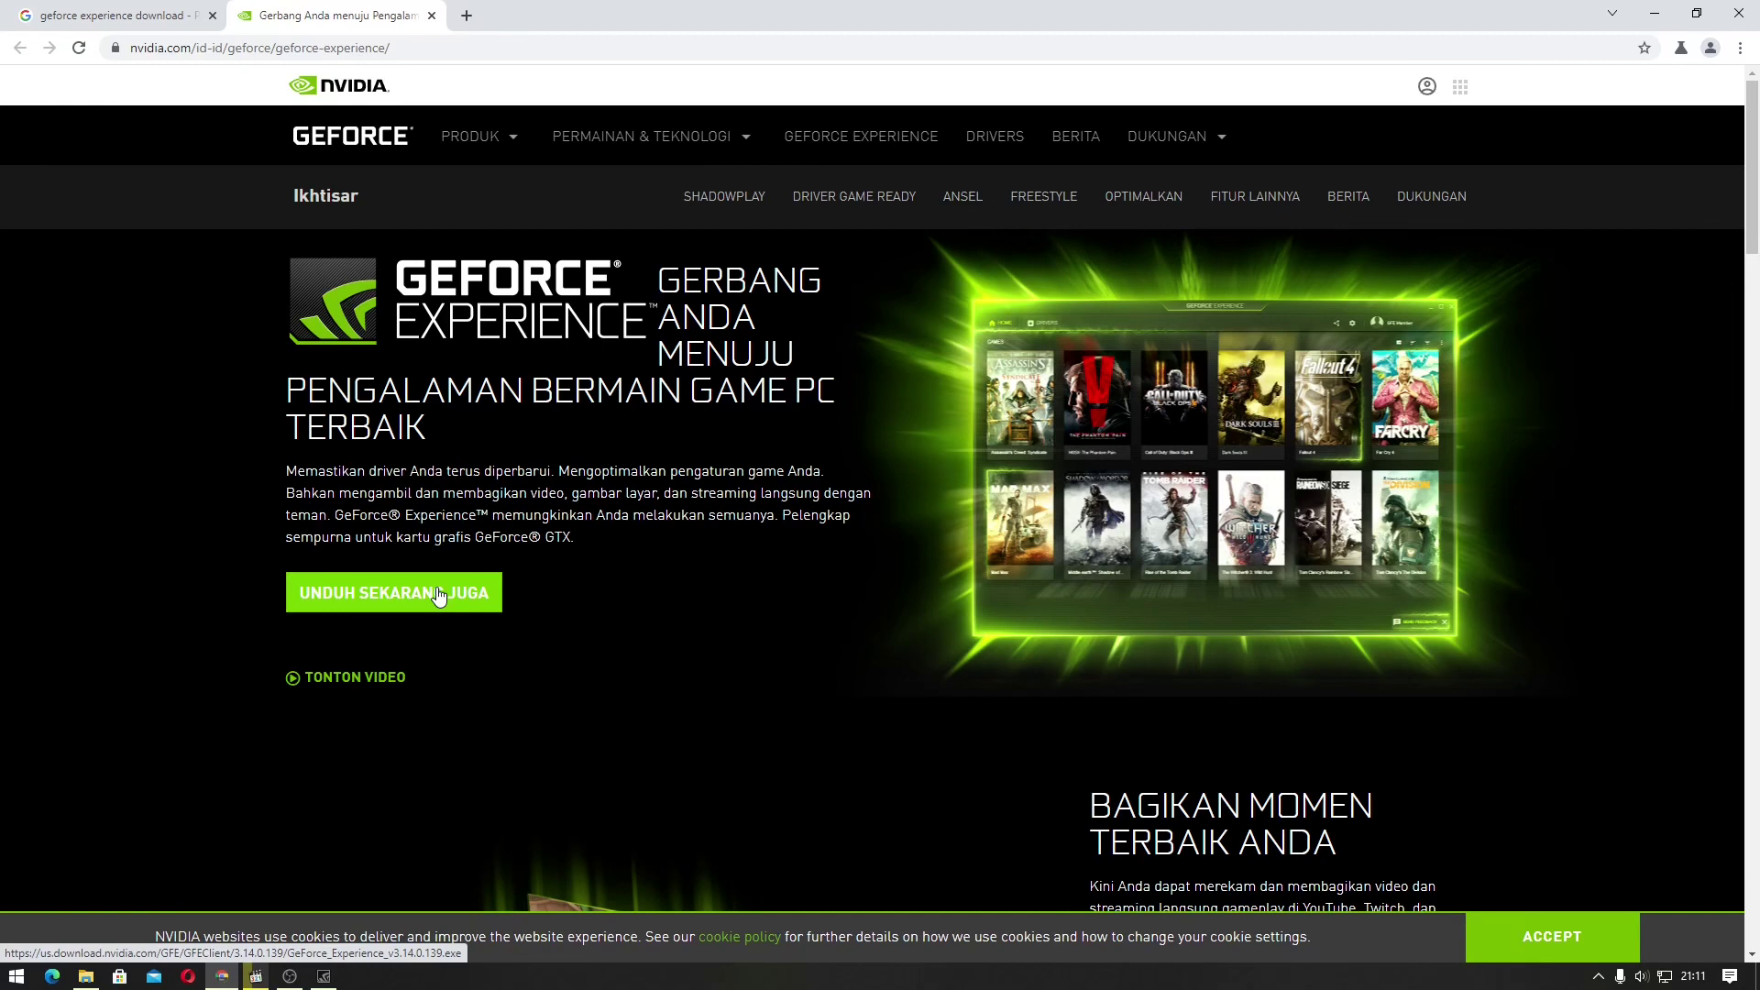
click(170, 13)
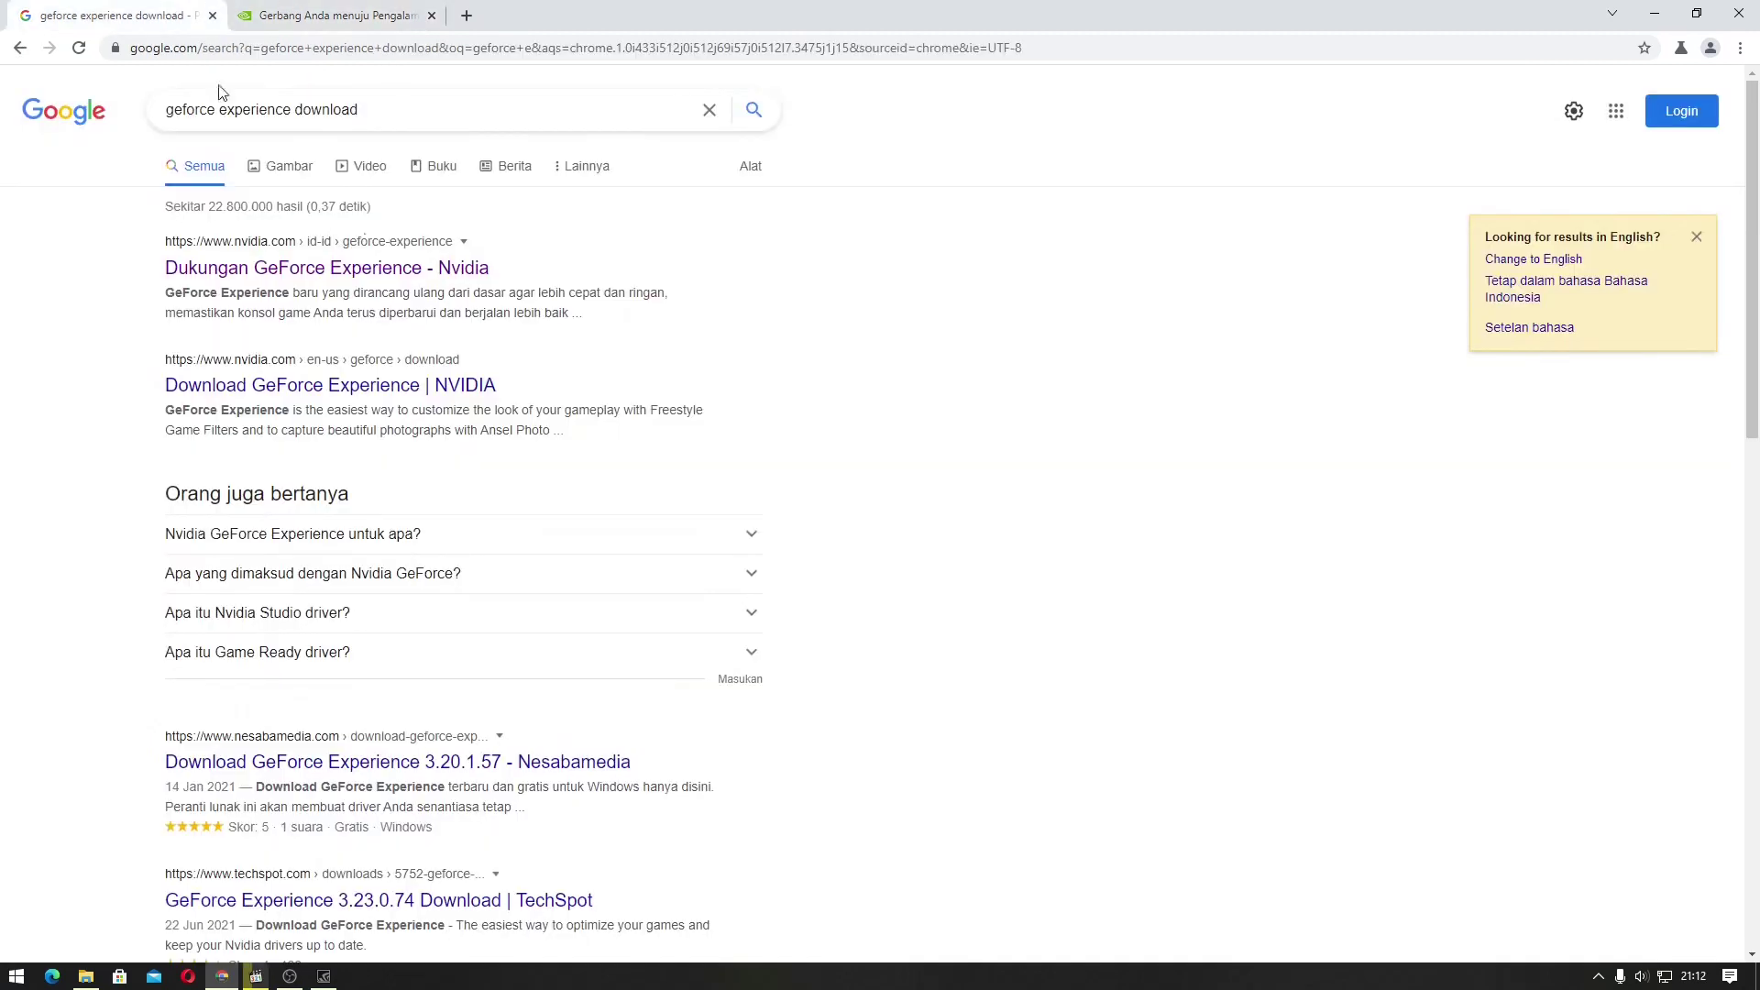
middle_click(288, 392)
click(509, 8)
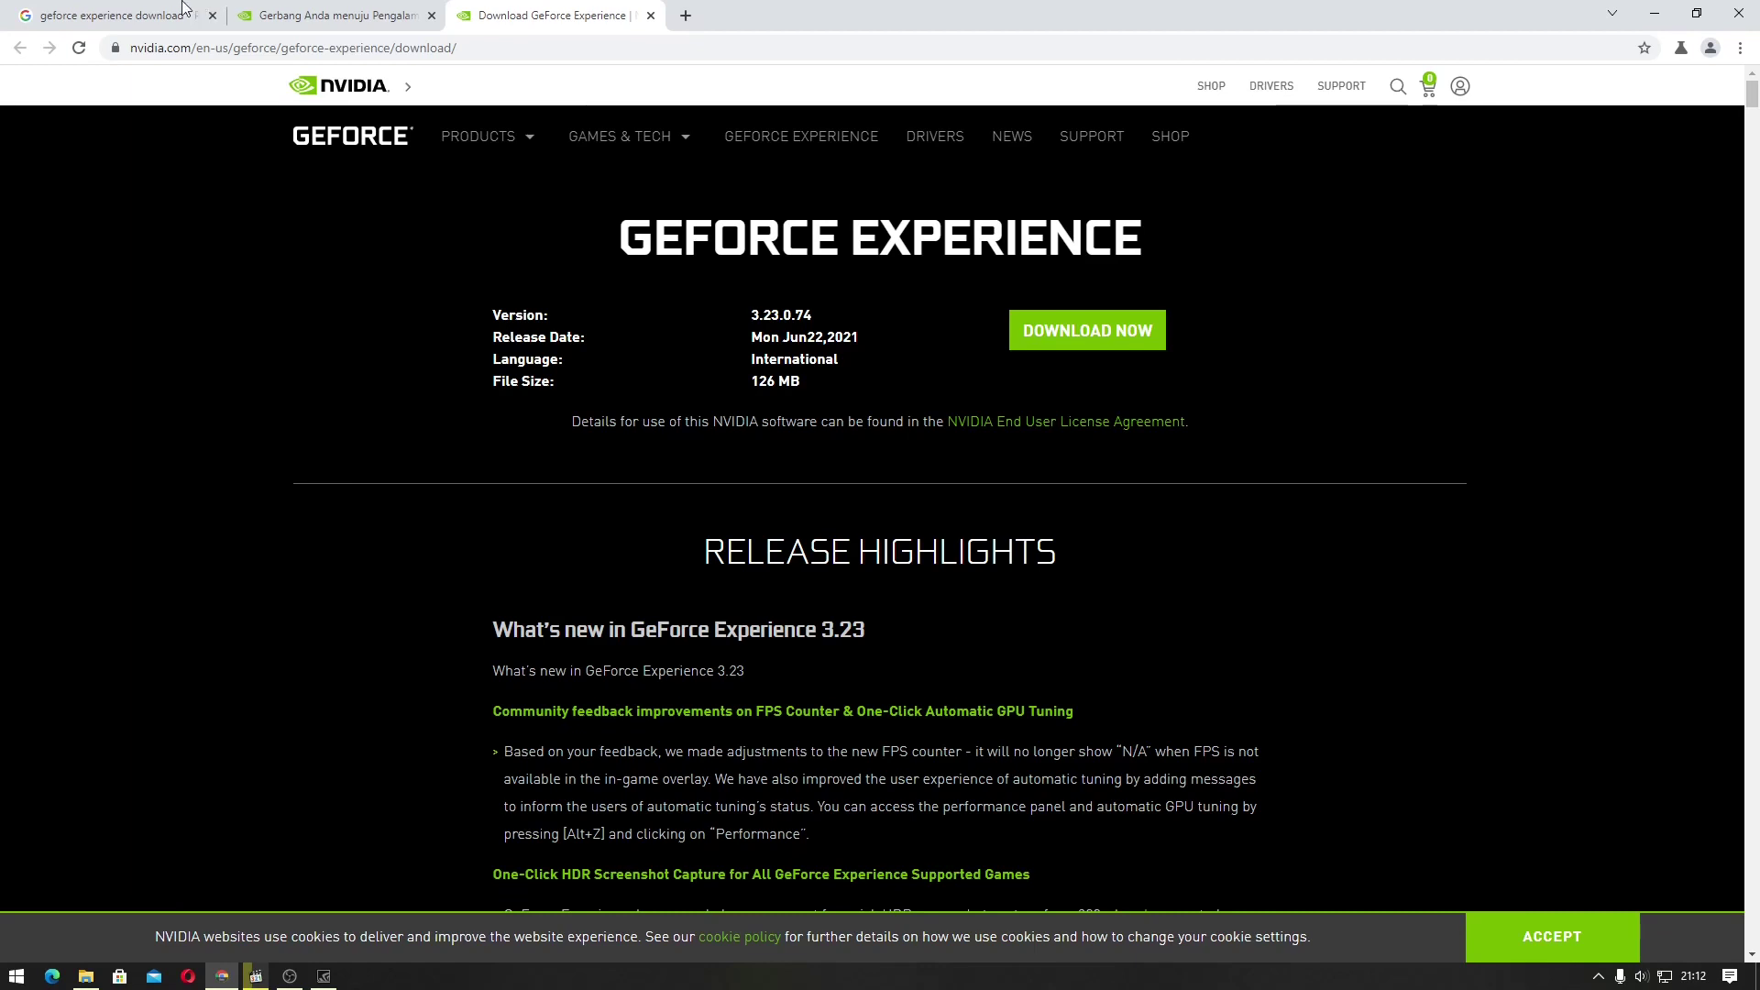
click(137, 16)
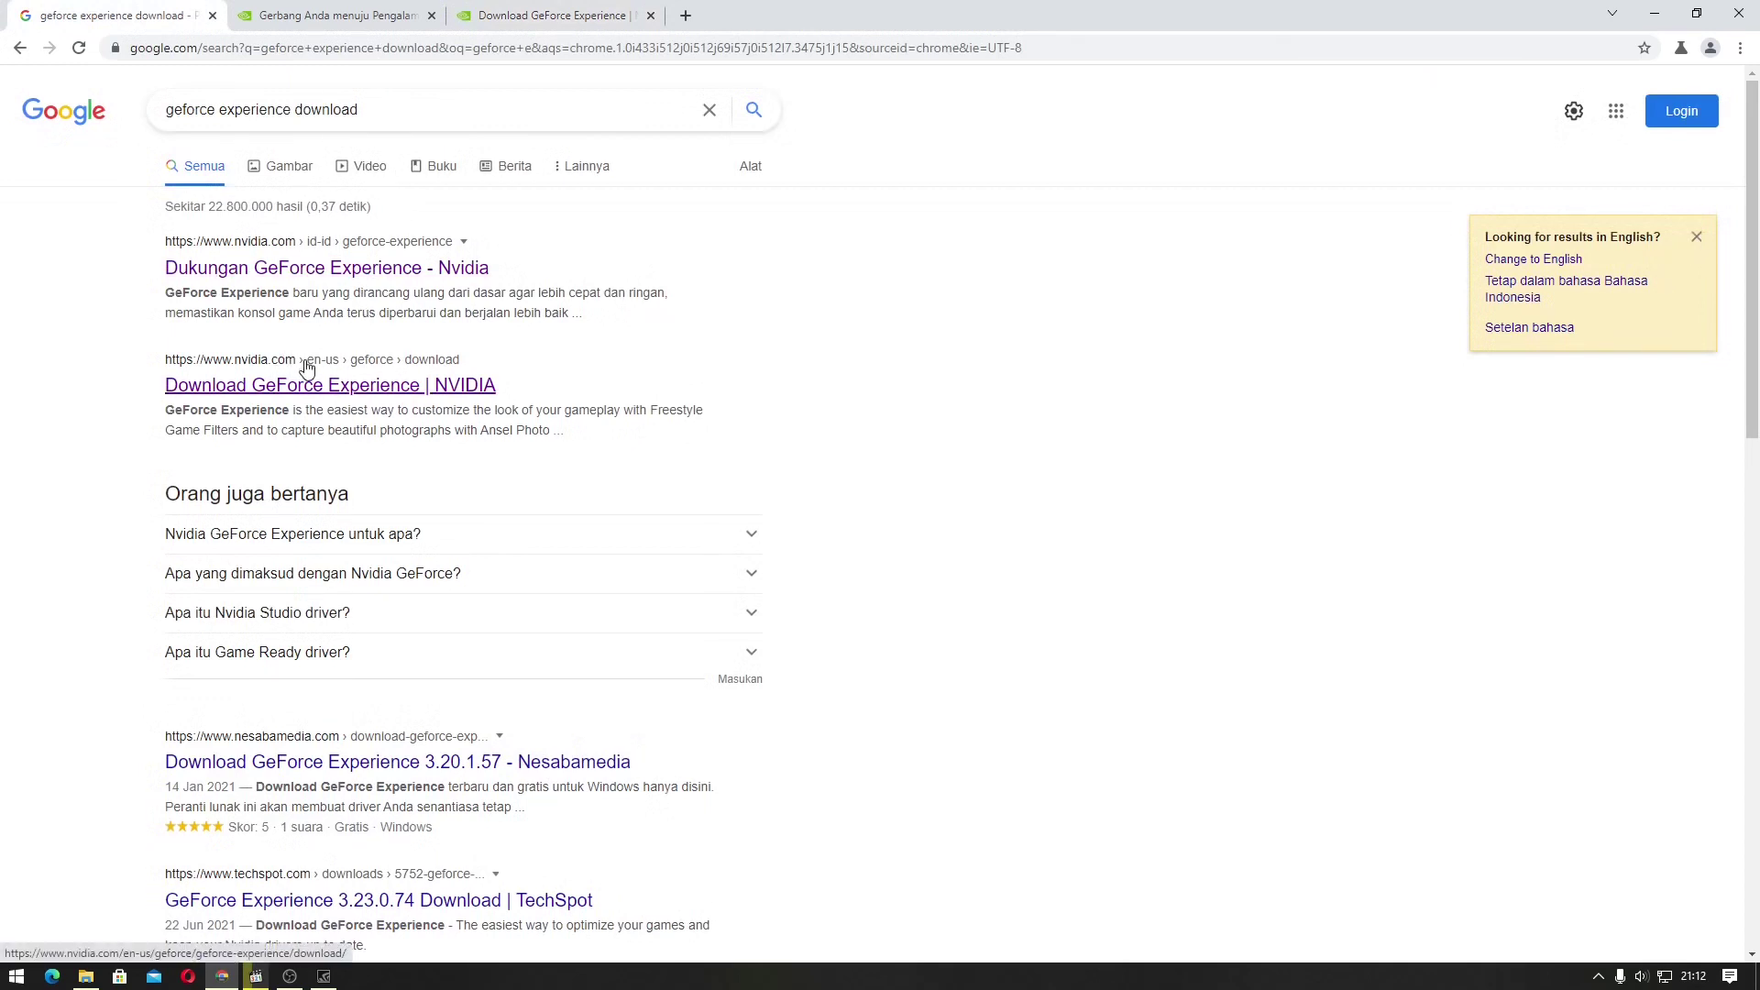
key(ctrl+3)
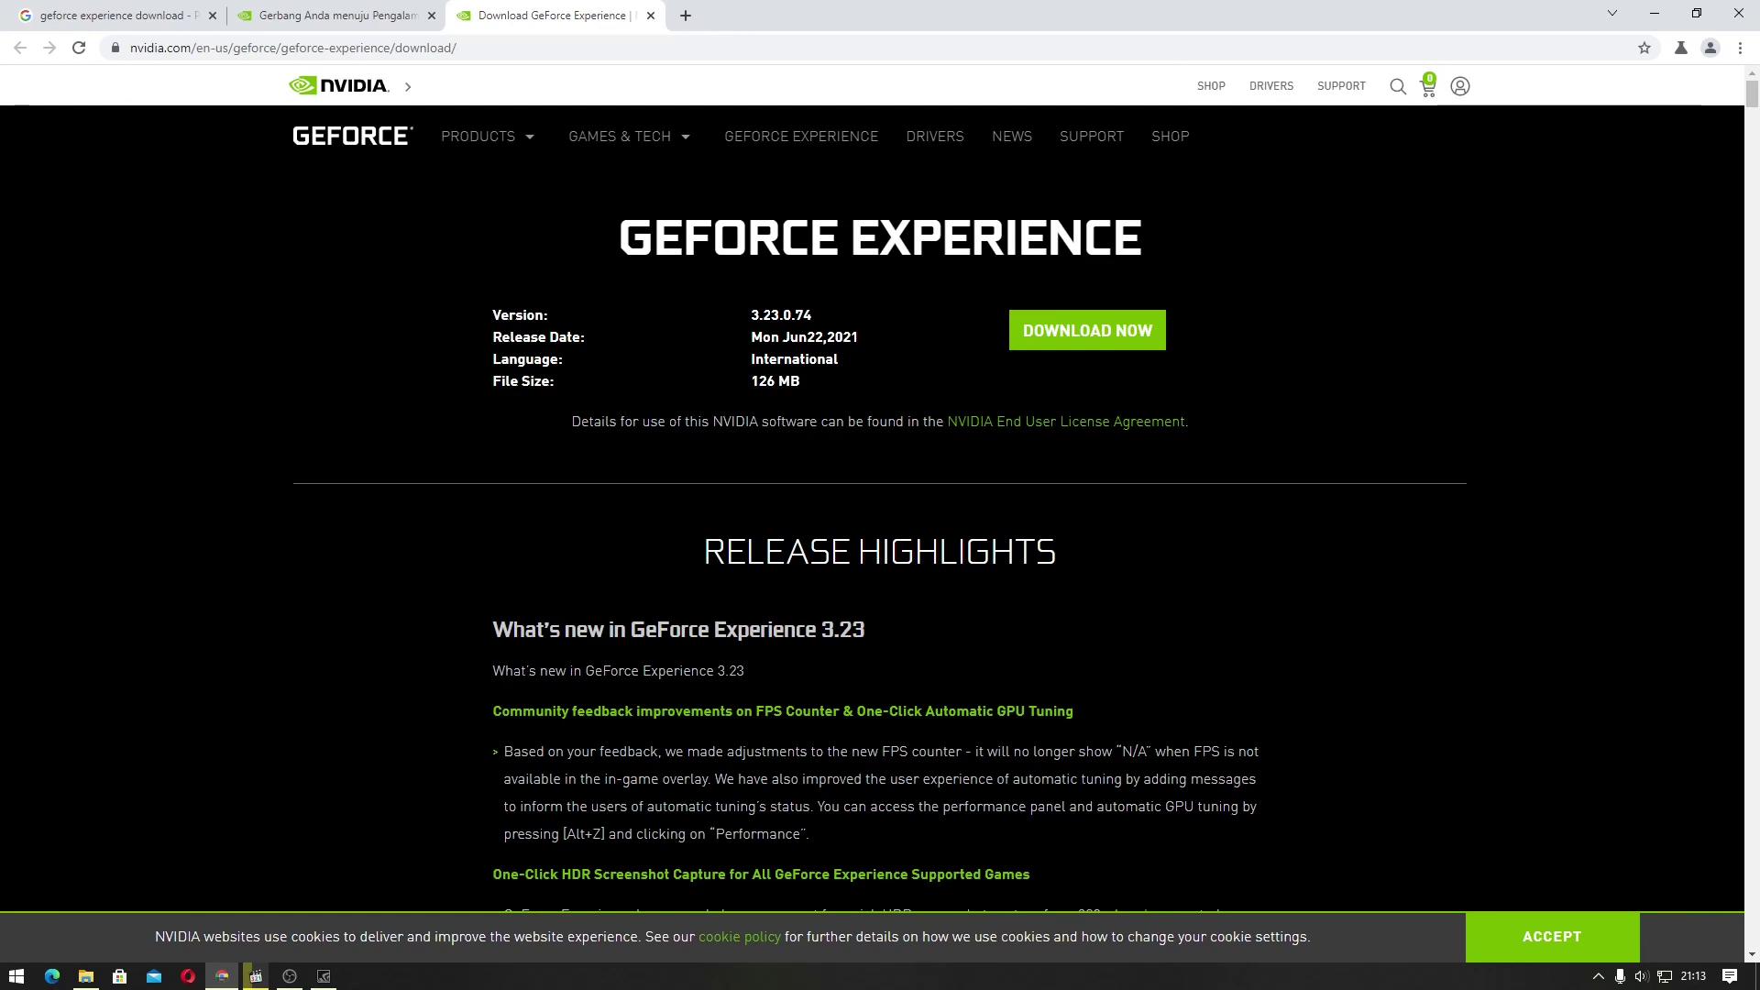
- Close GeForce Experience and uninstall NVIDIA GeForce Experience 3.14.0.139 through Programs and Features, allowing the system change
click(323, 975)
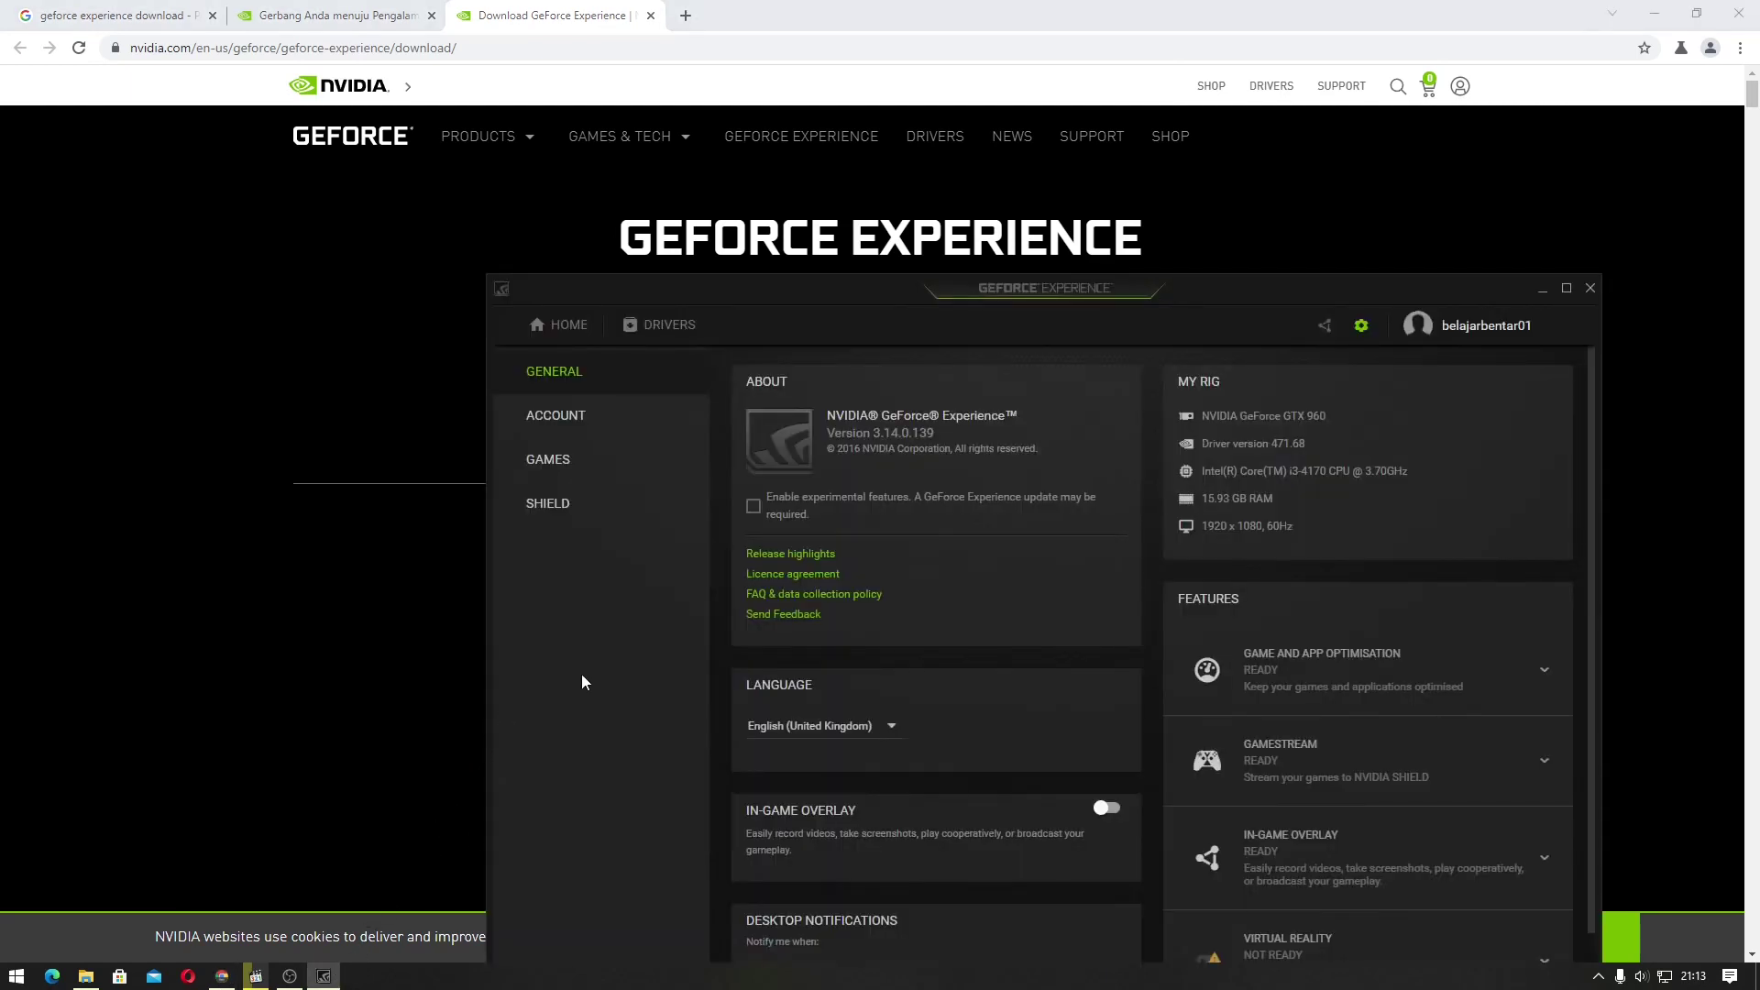
click(1590, 288)
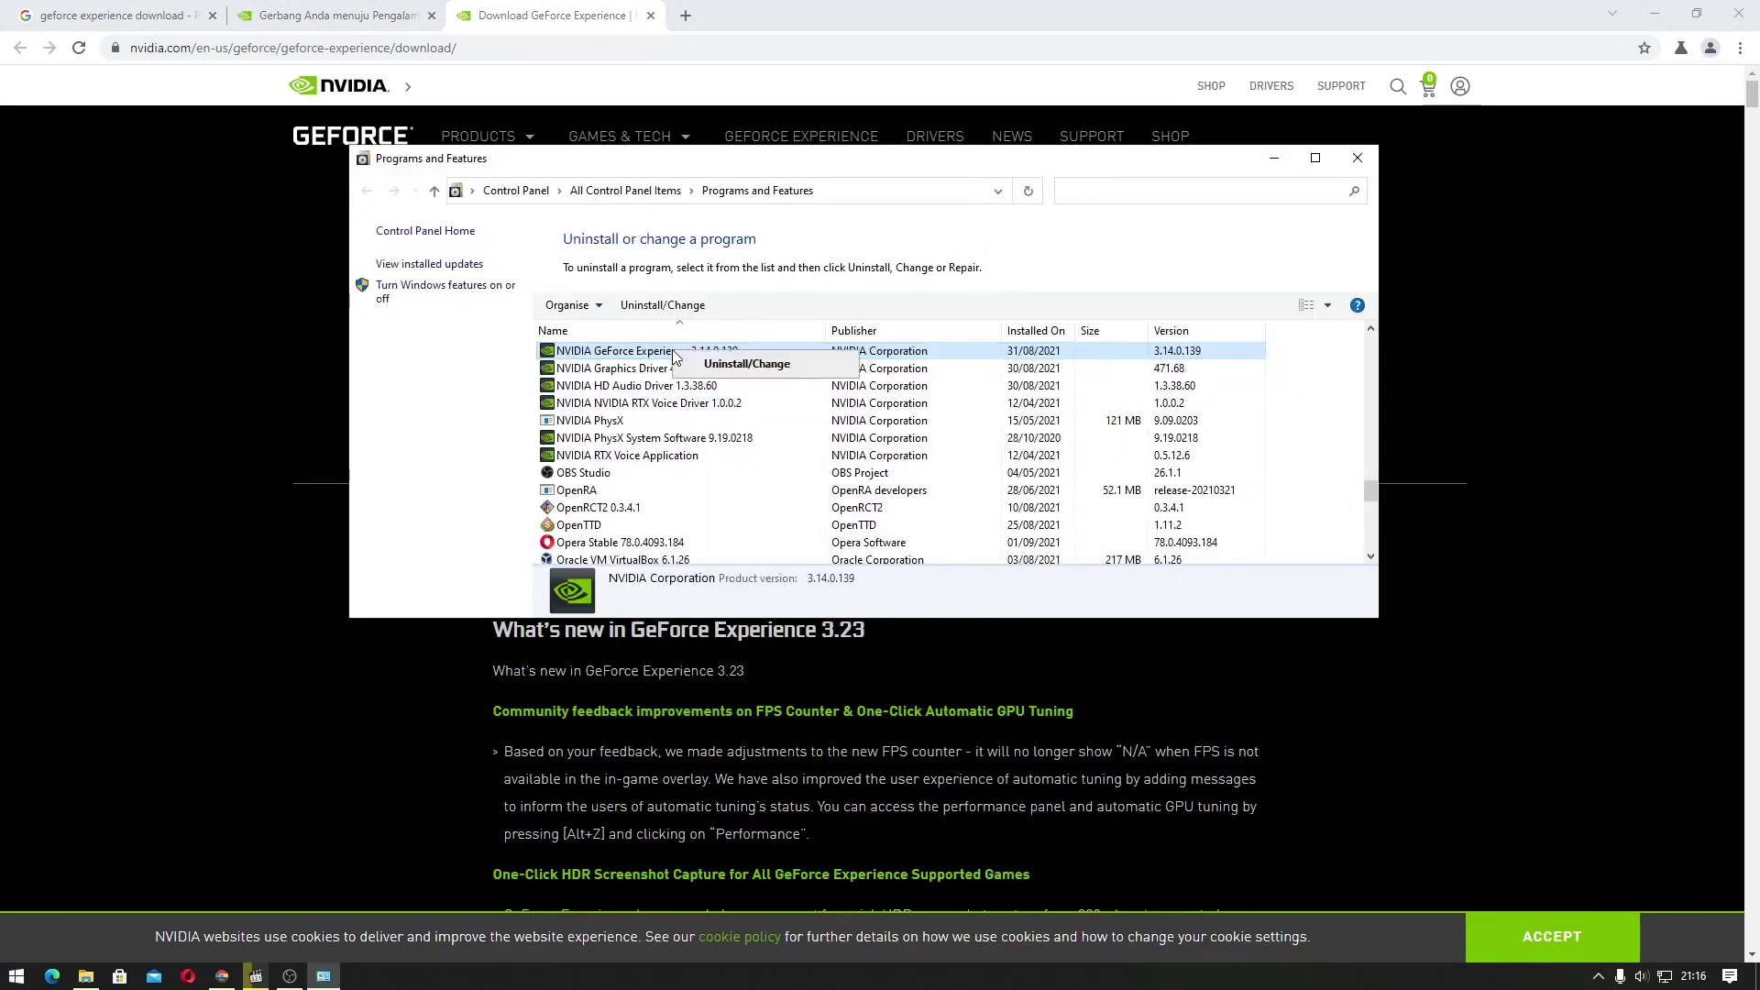
click(723, 367)
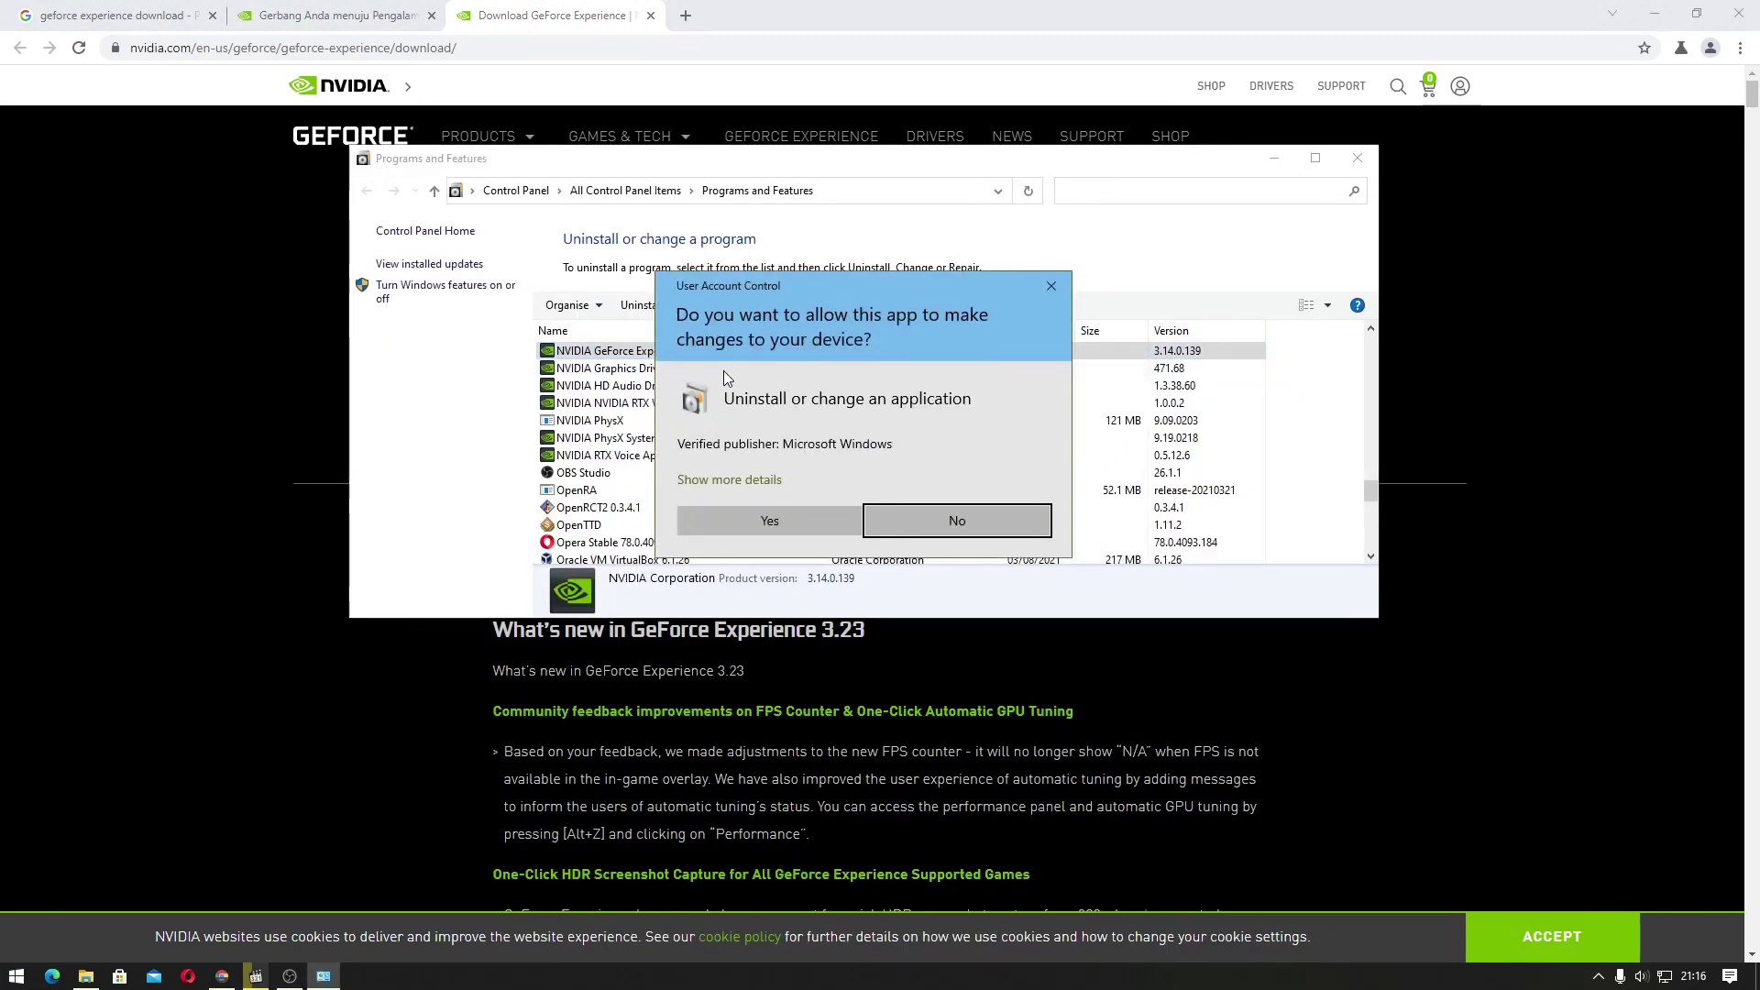
click(779, 519)
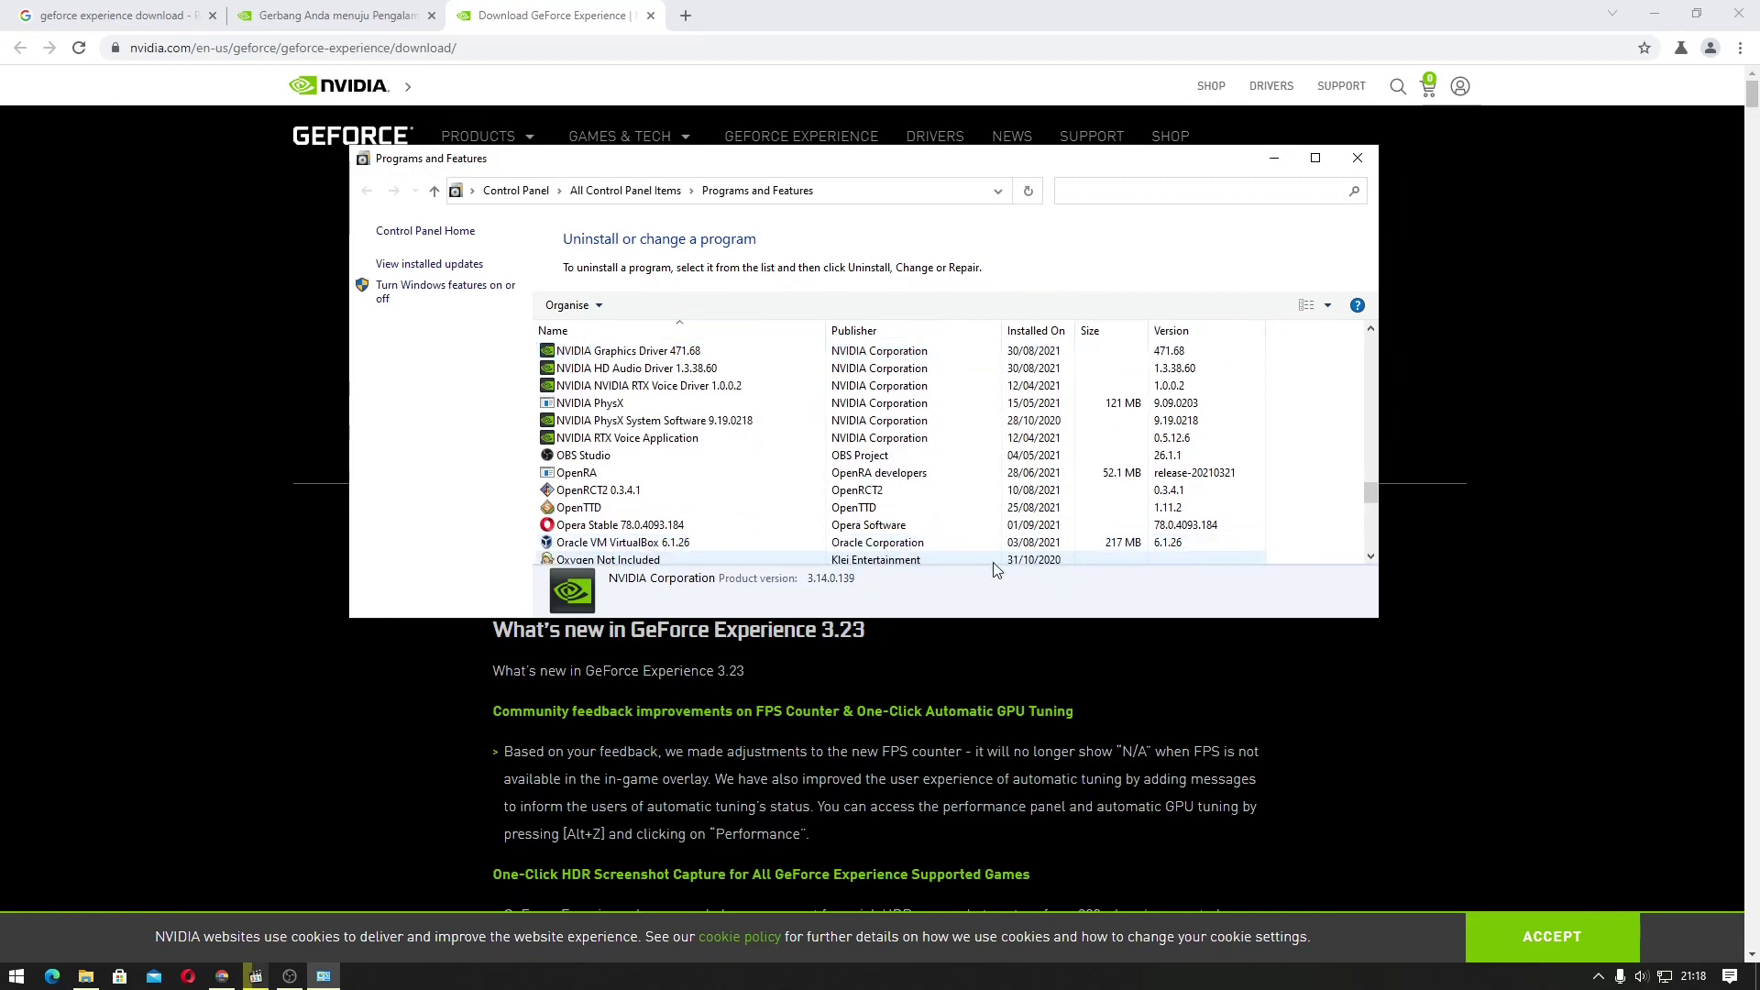
- Run the GeForce_Experience_v3.23.0.74 installer from the Downloads folder as administrator
key(alt+Tab)
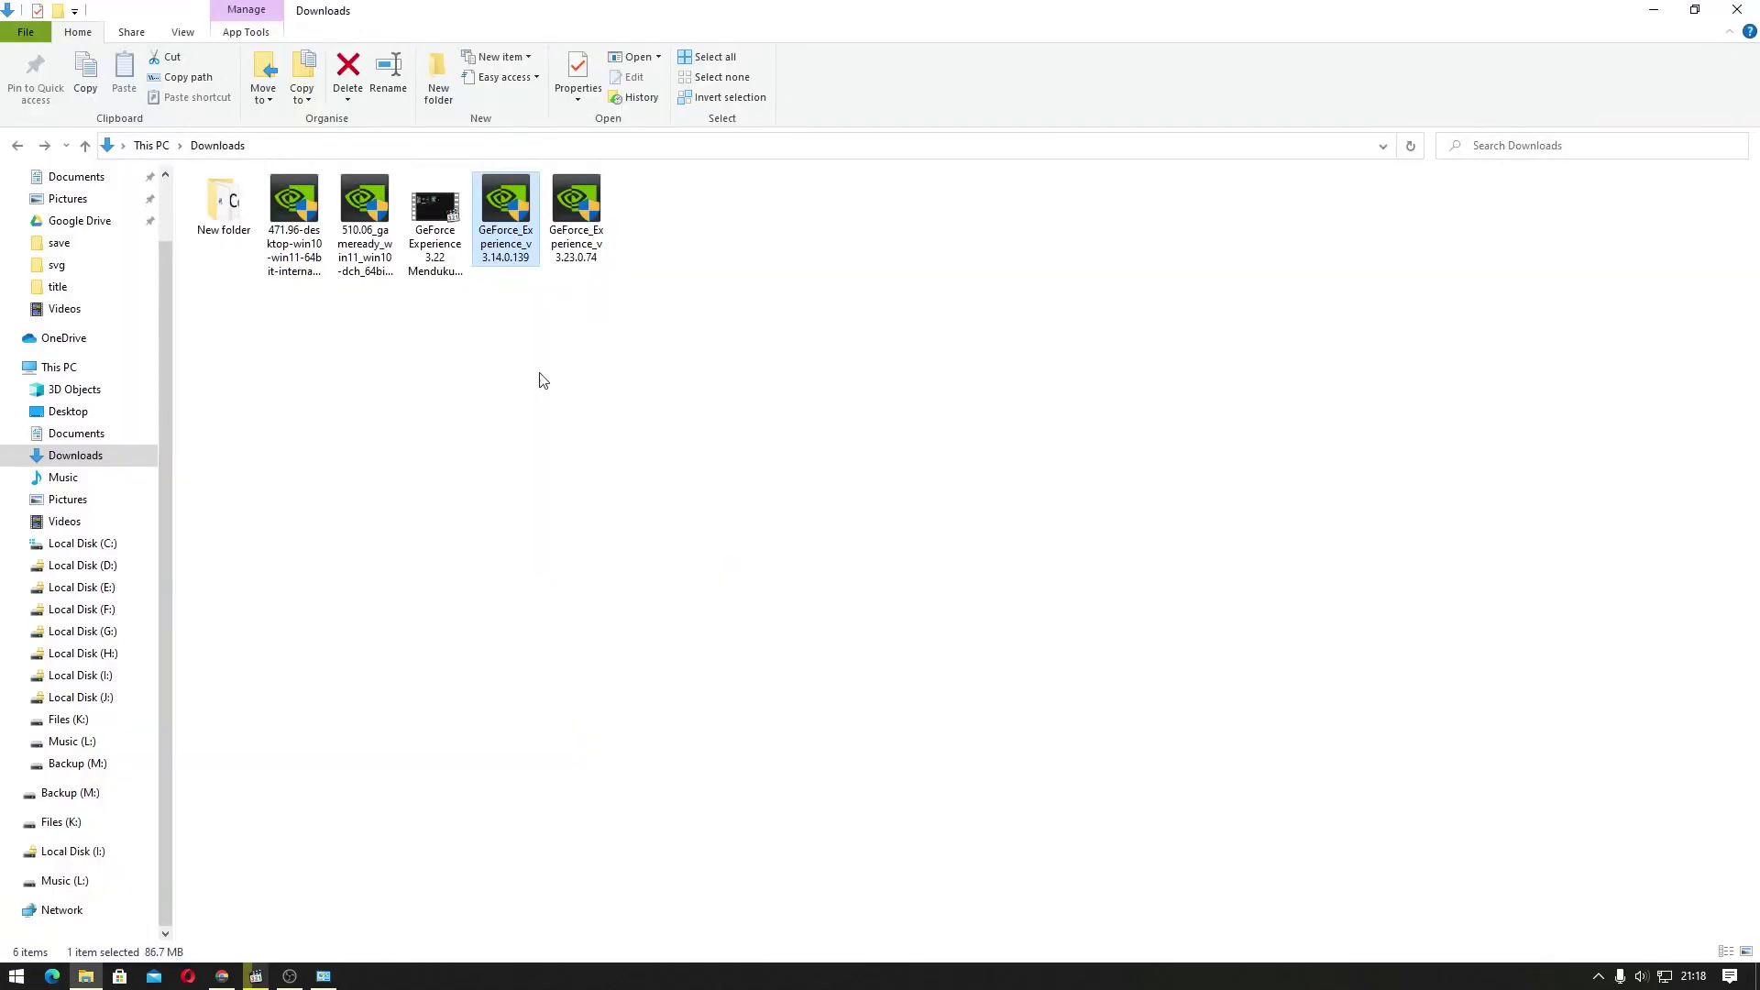
click(530, 327)
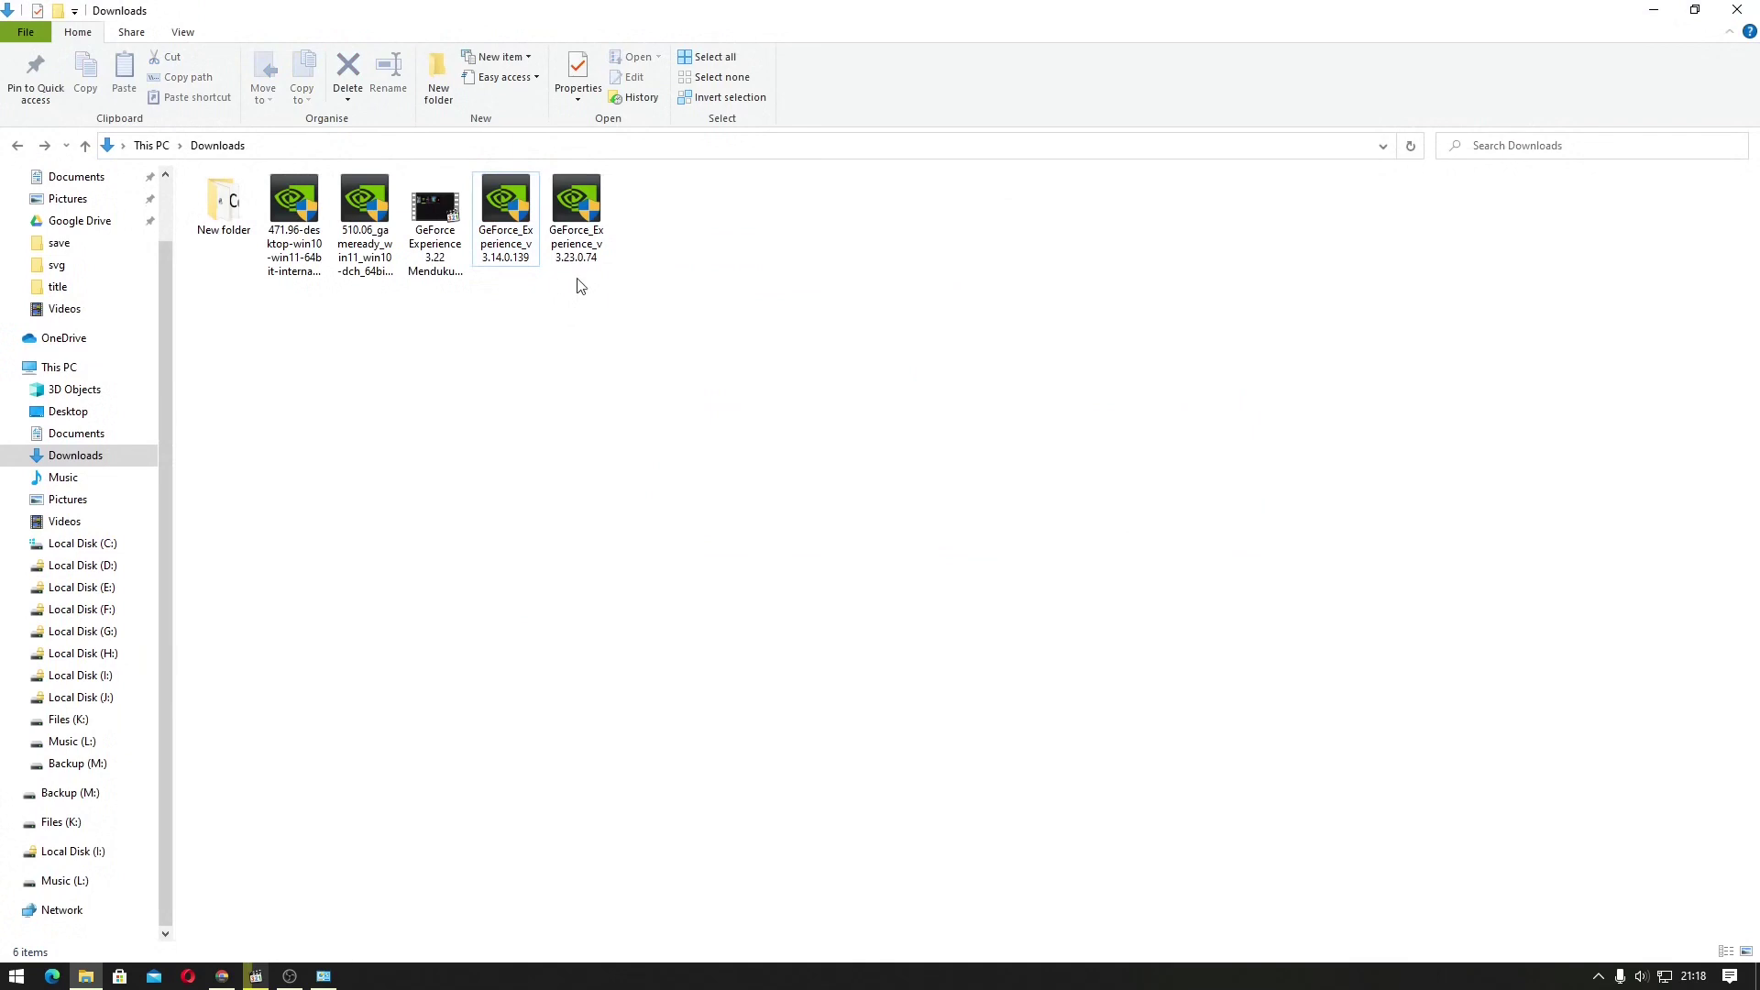
click(578, 250)
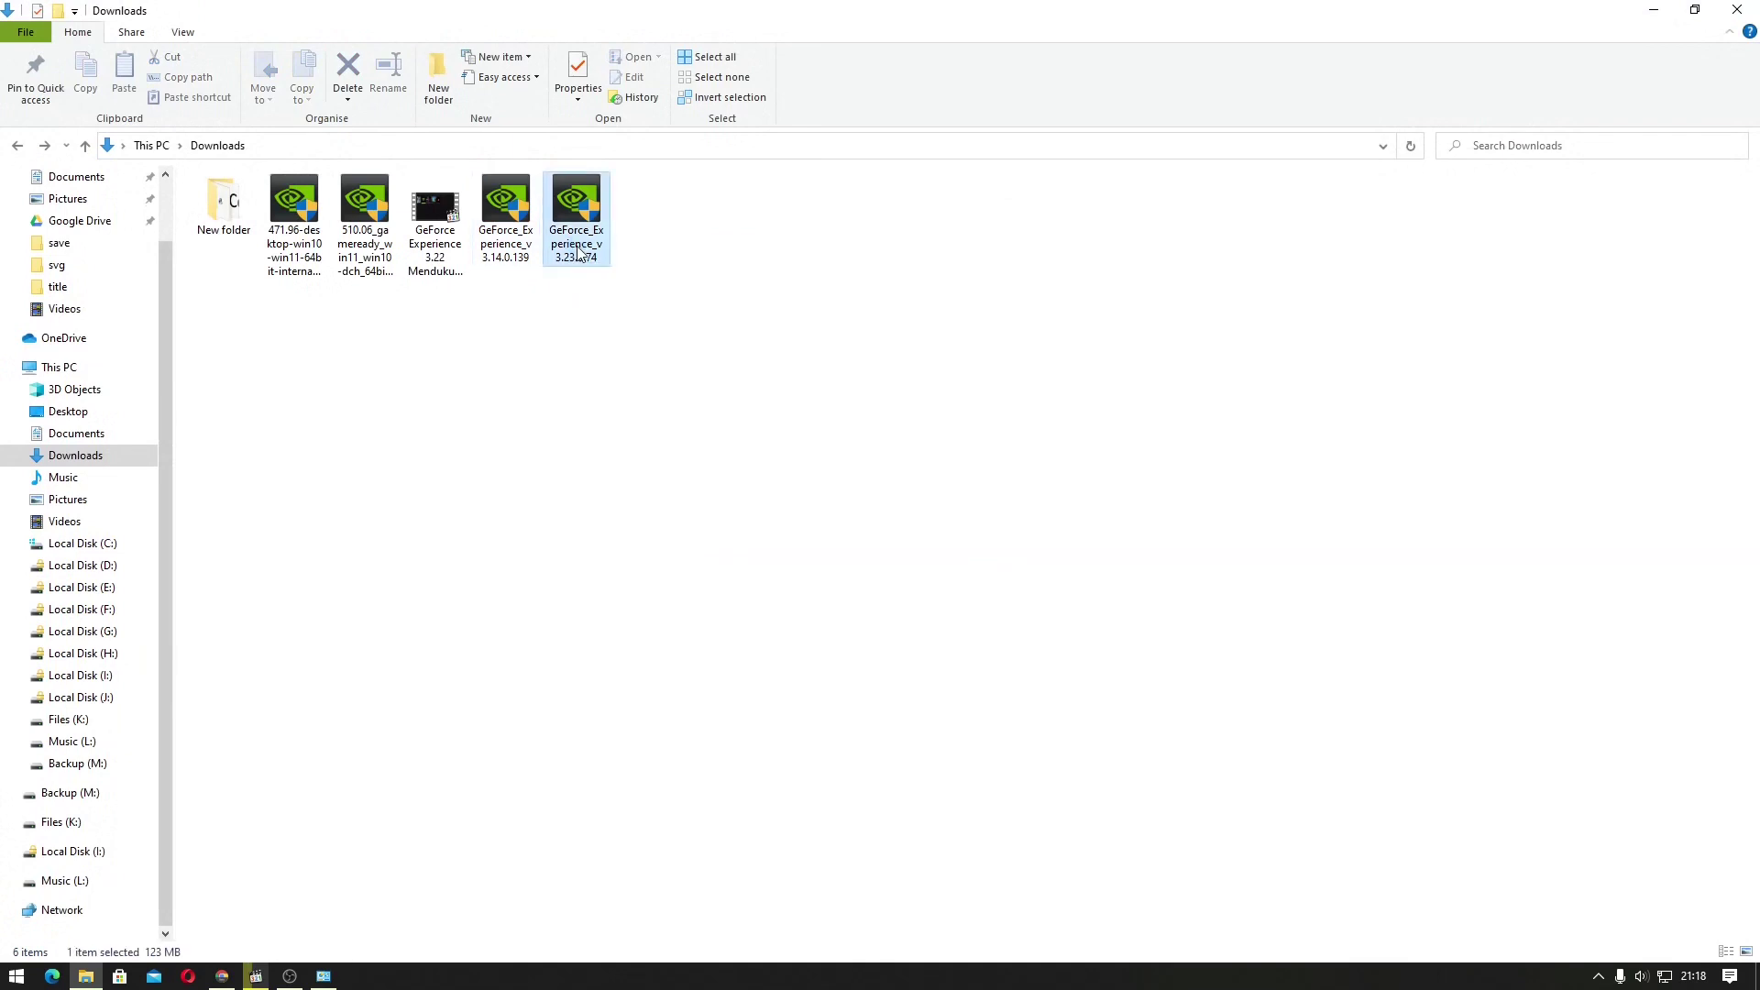
double_click(587, 234)
right_click(593, 234)
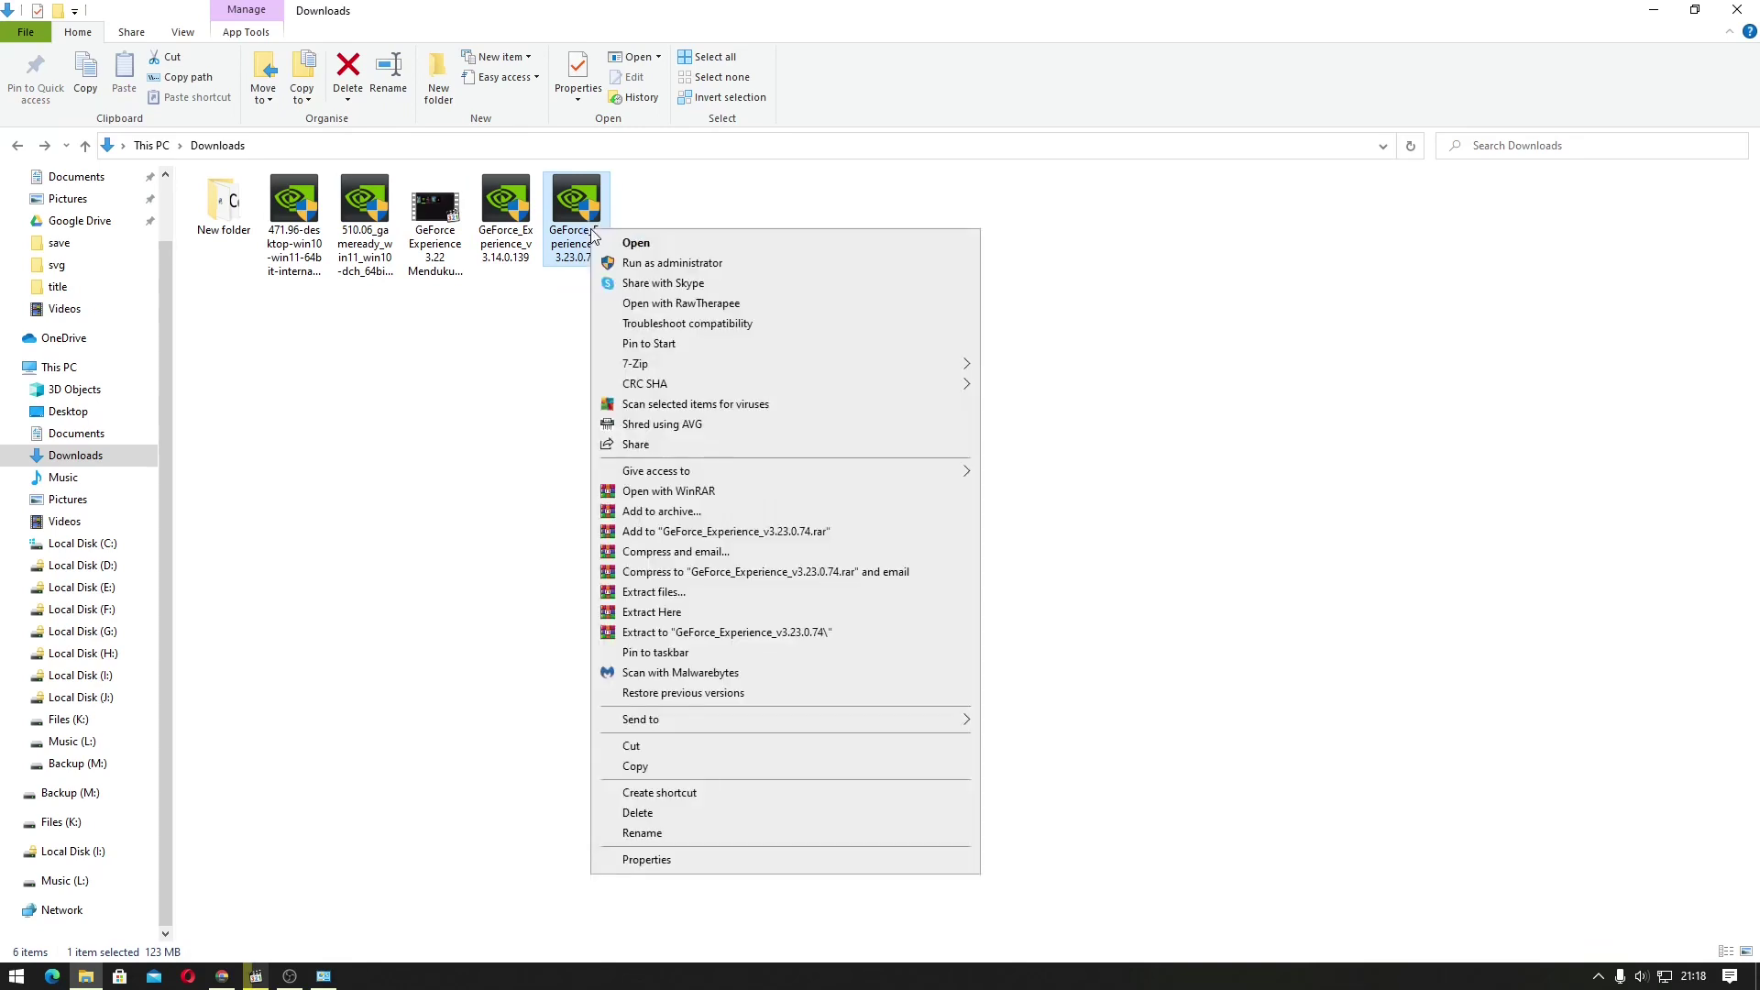
click(677, 264)
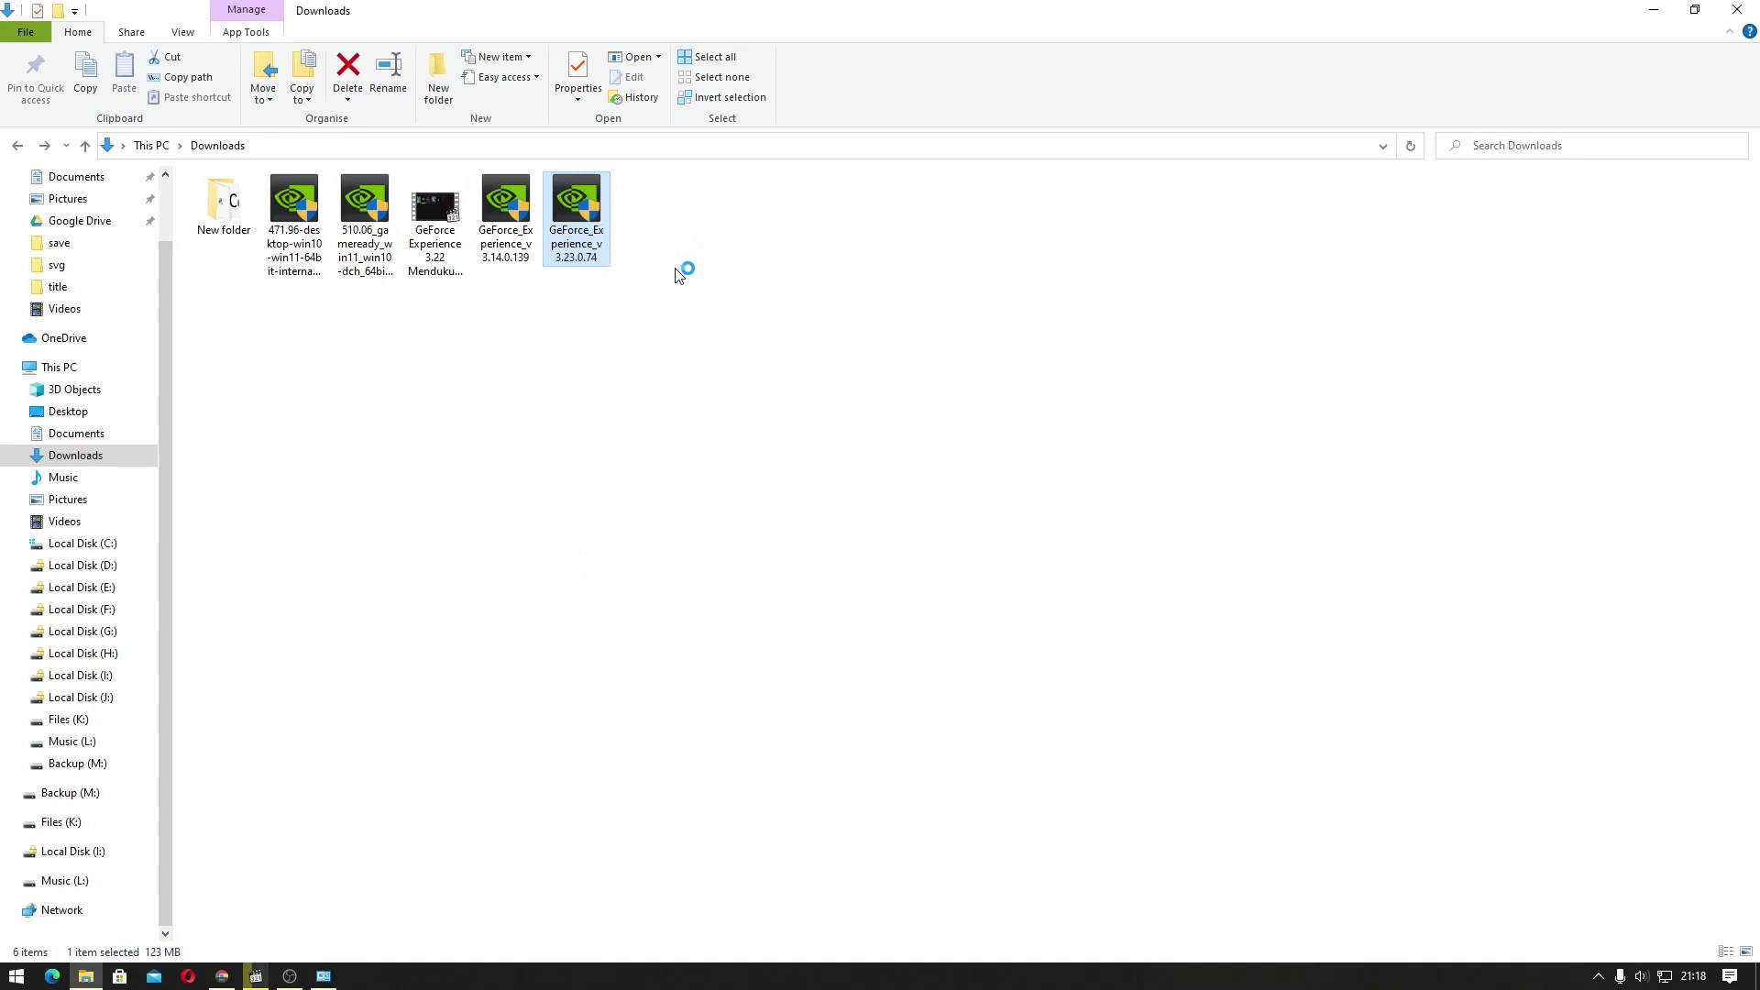
click(794, 676)
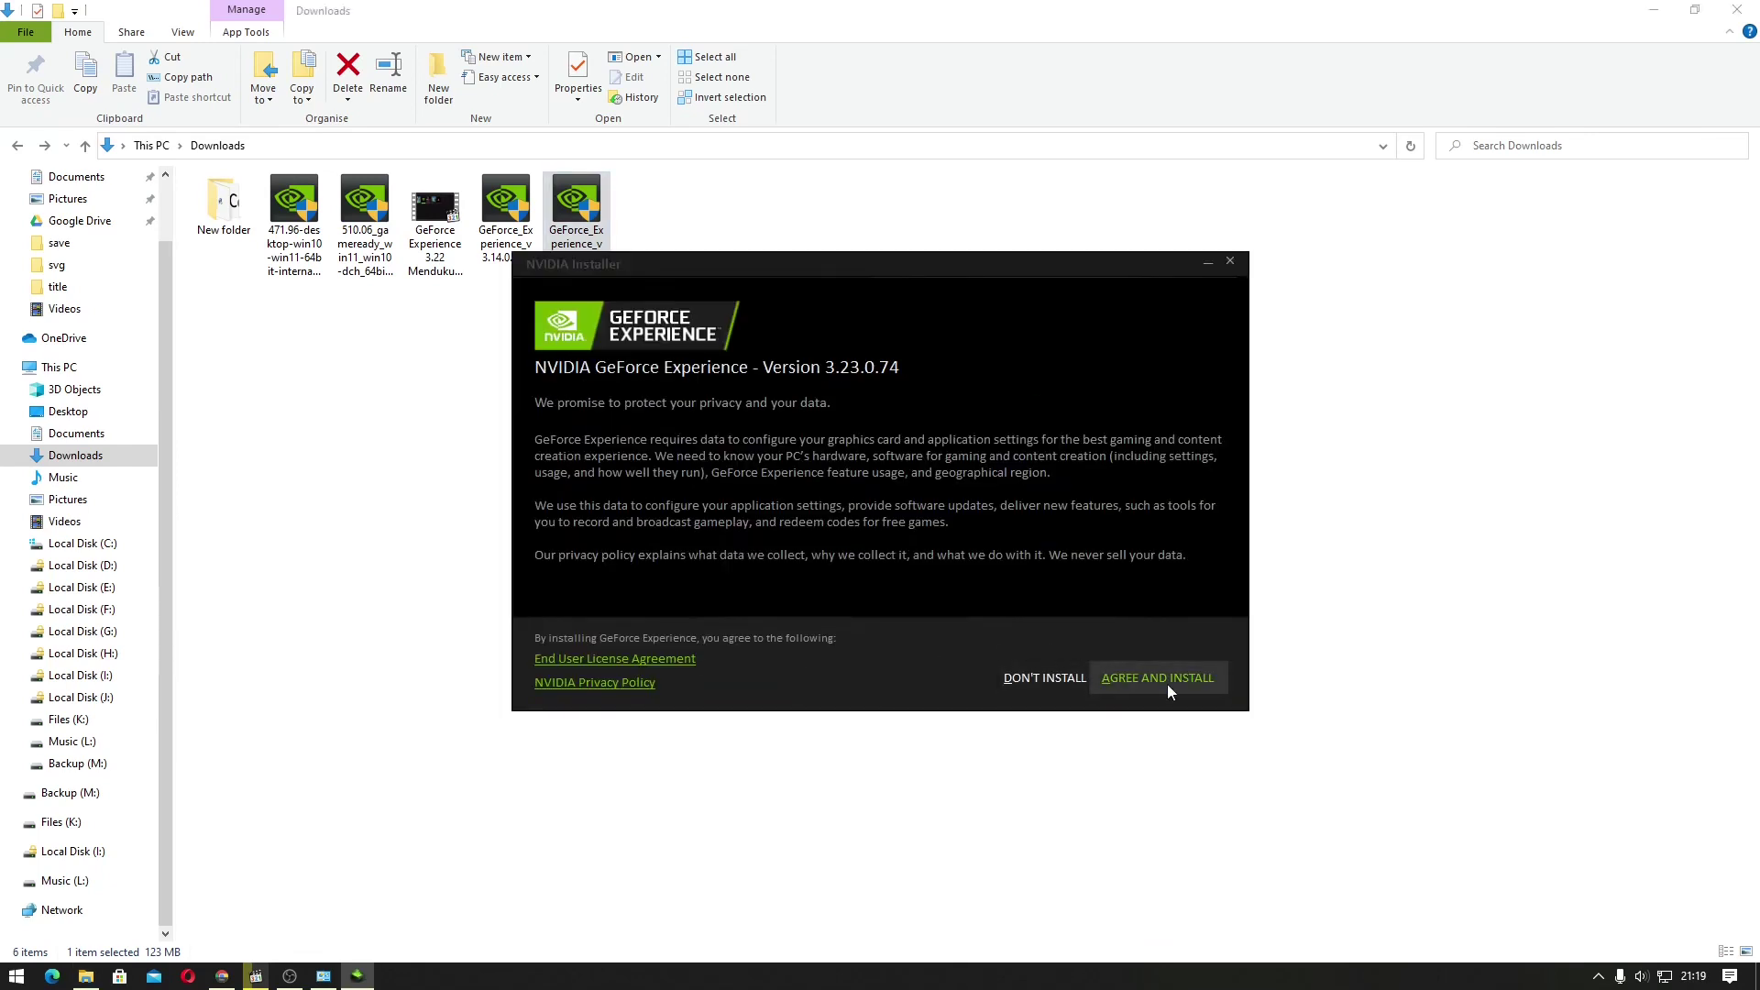
- Accept the licence terms to install GeForce Experience 3.23.0.74, and skip the introductory tour
click(1168, 688)
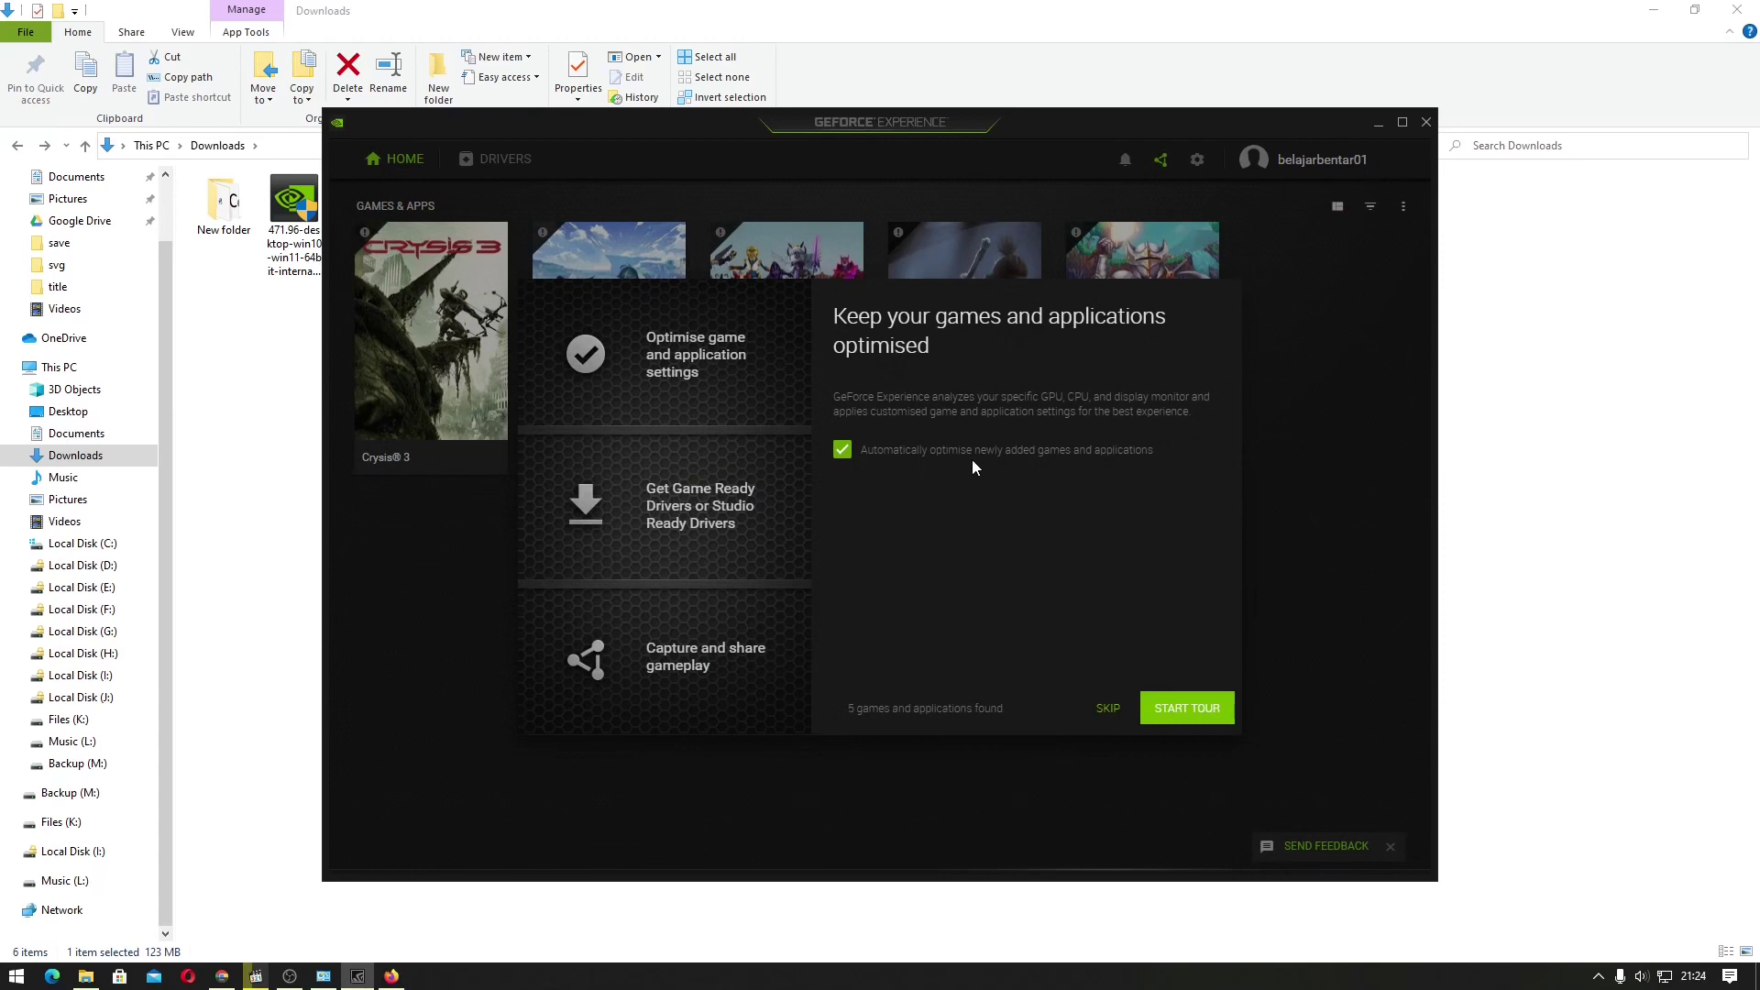
click(1108, 708)
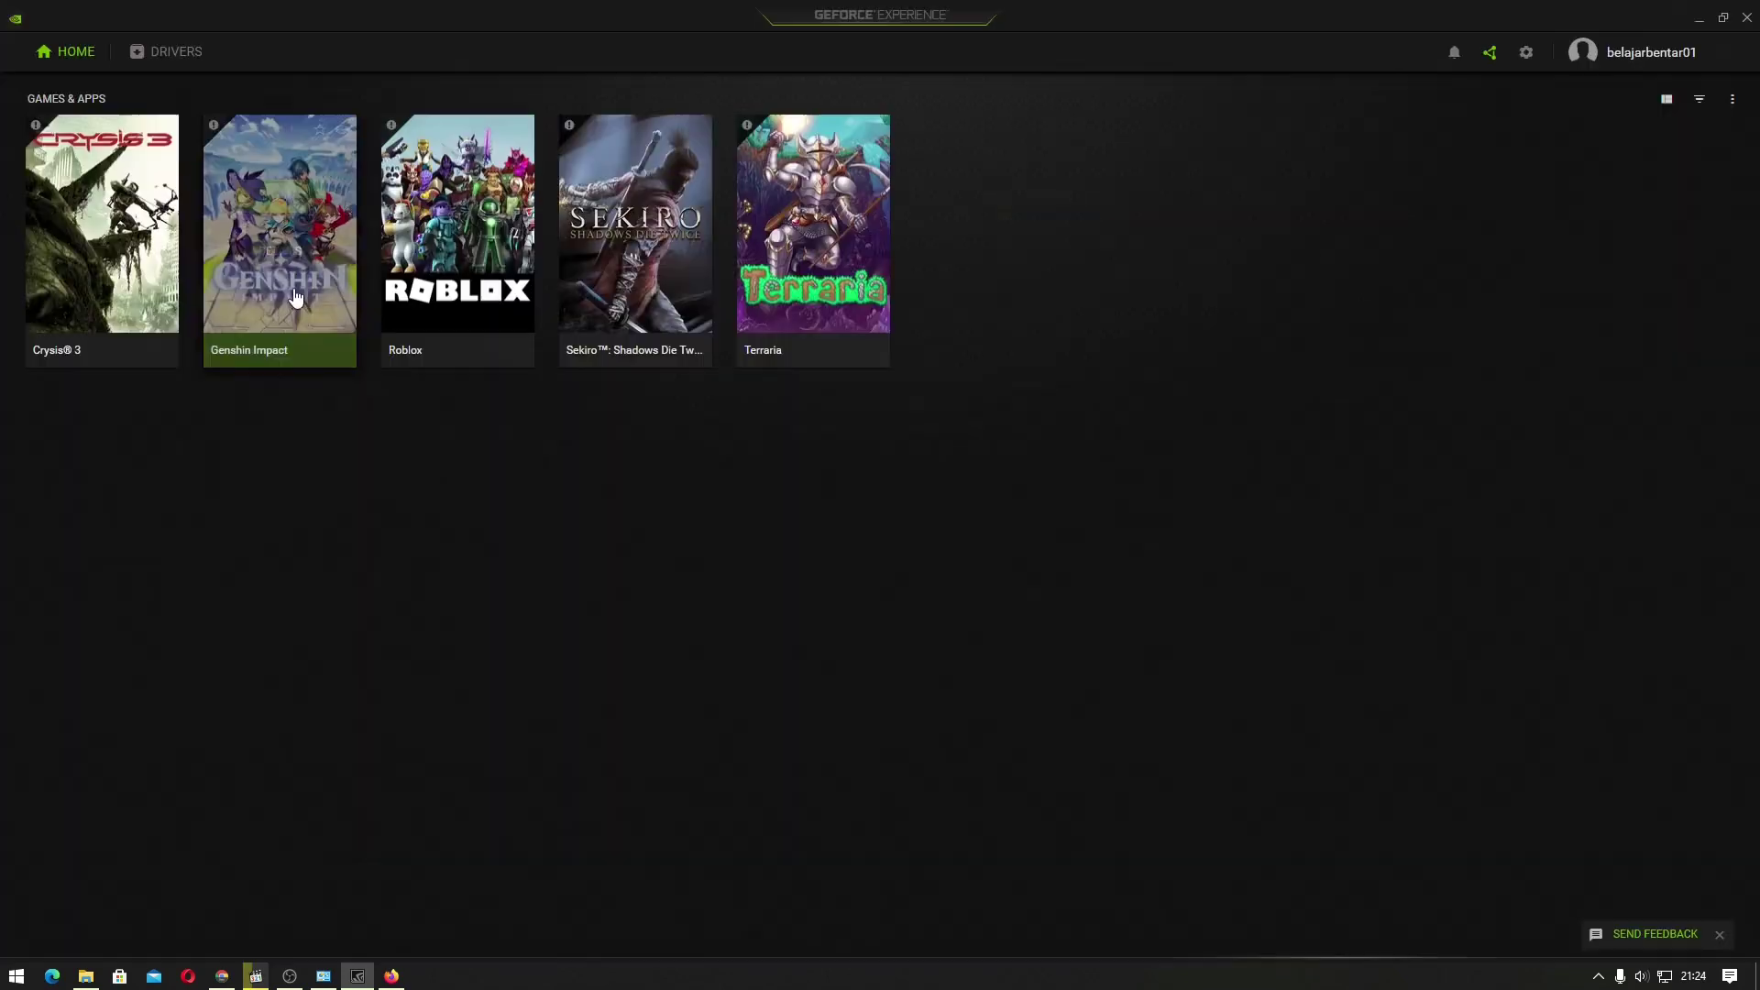
- View the optimisation details for Genshin Impact, return to the games list, and view Terraria's details
click(282, 253)
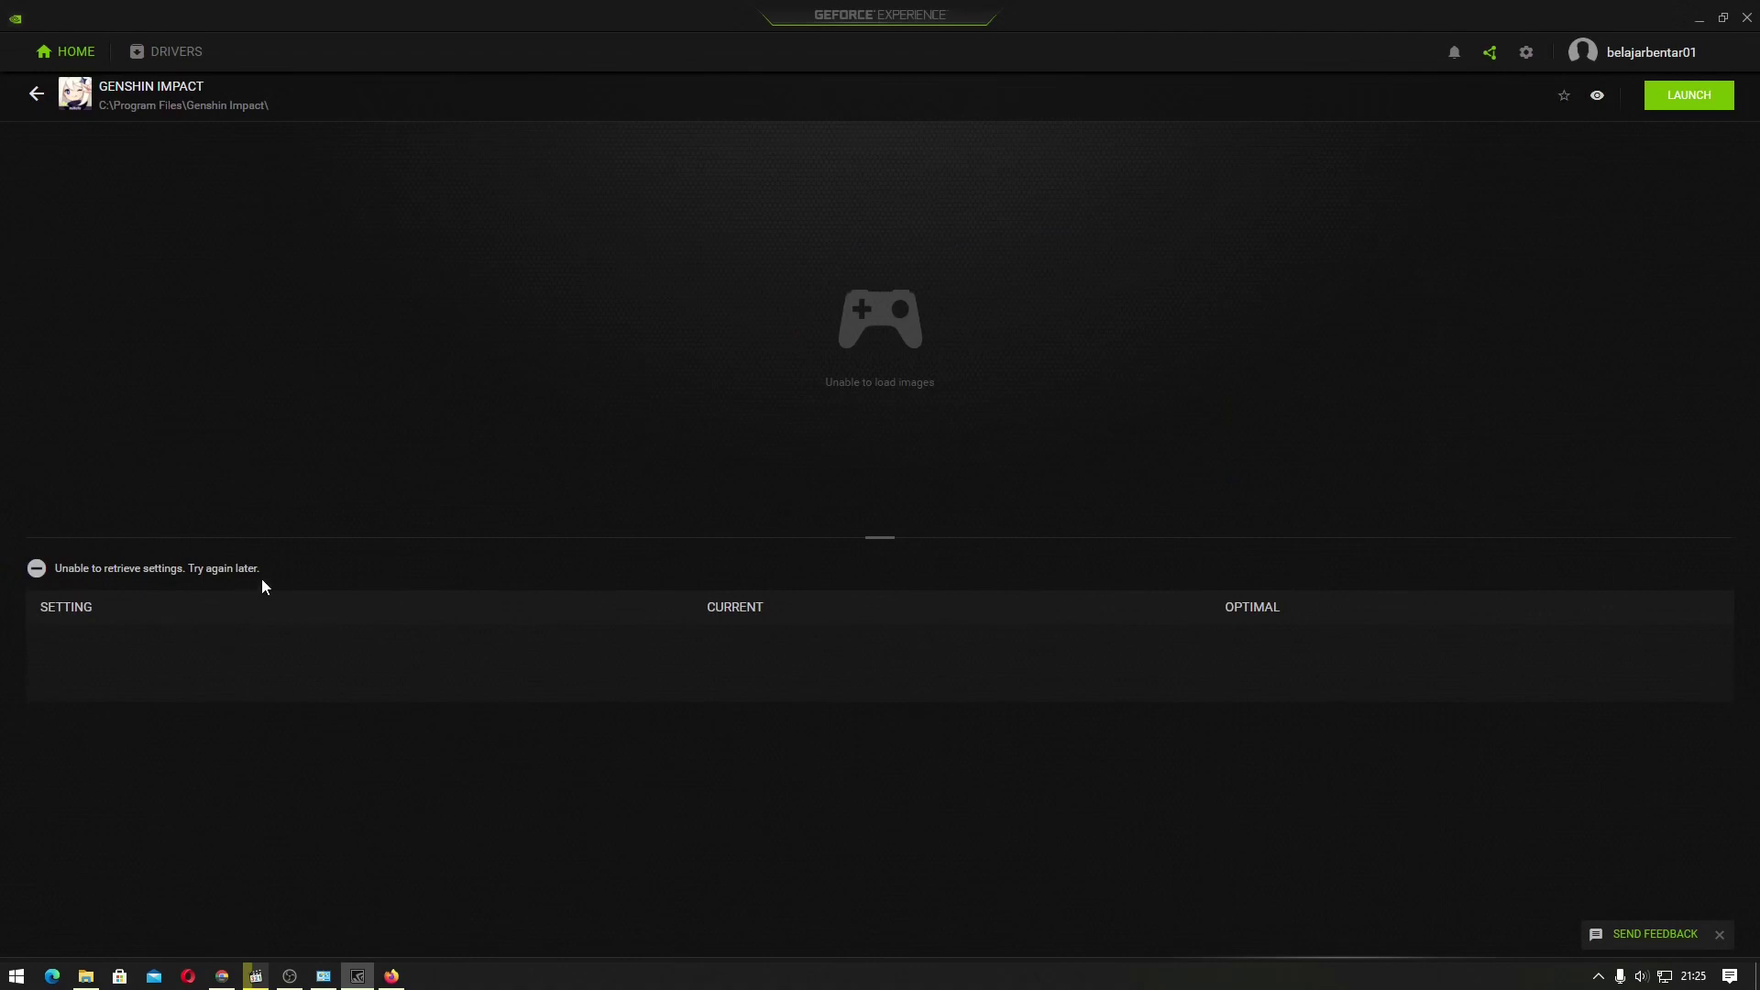
click(42, 101)
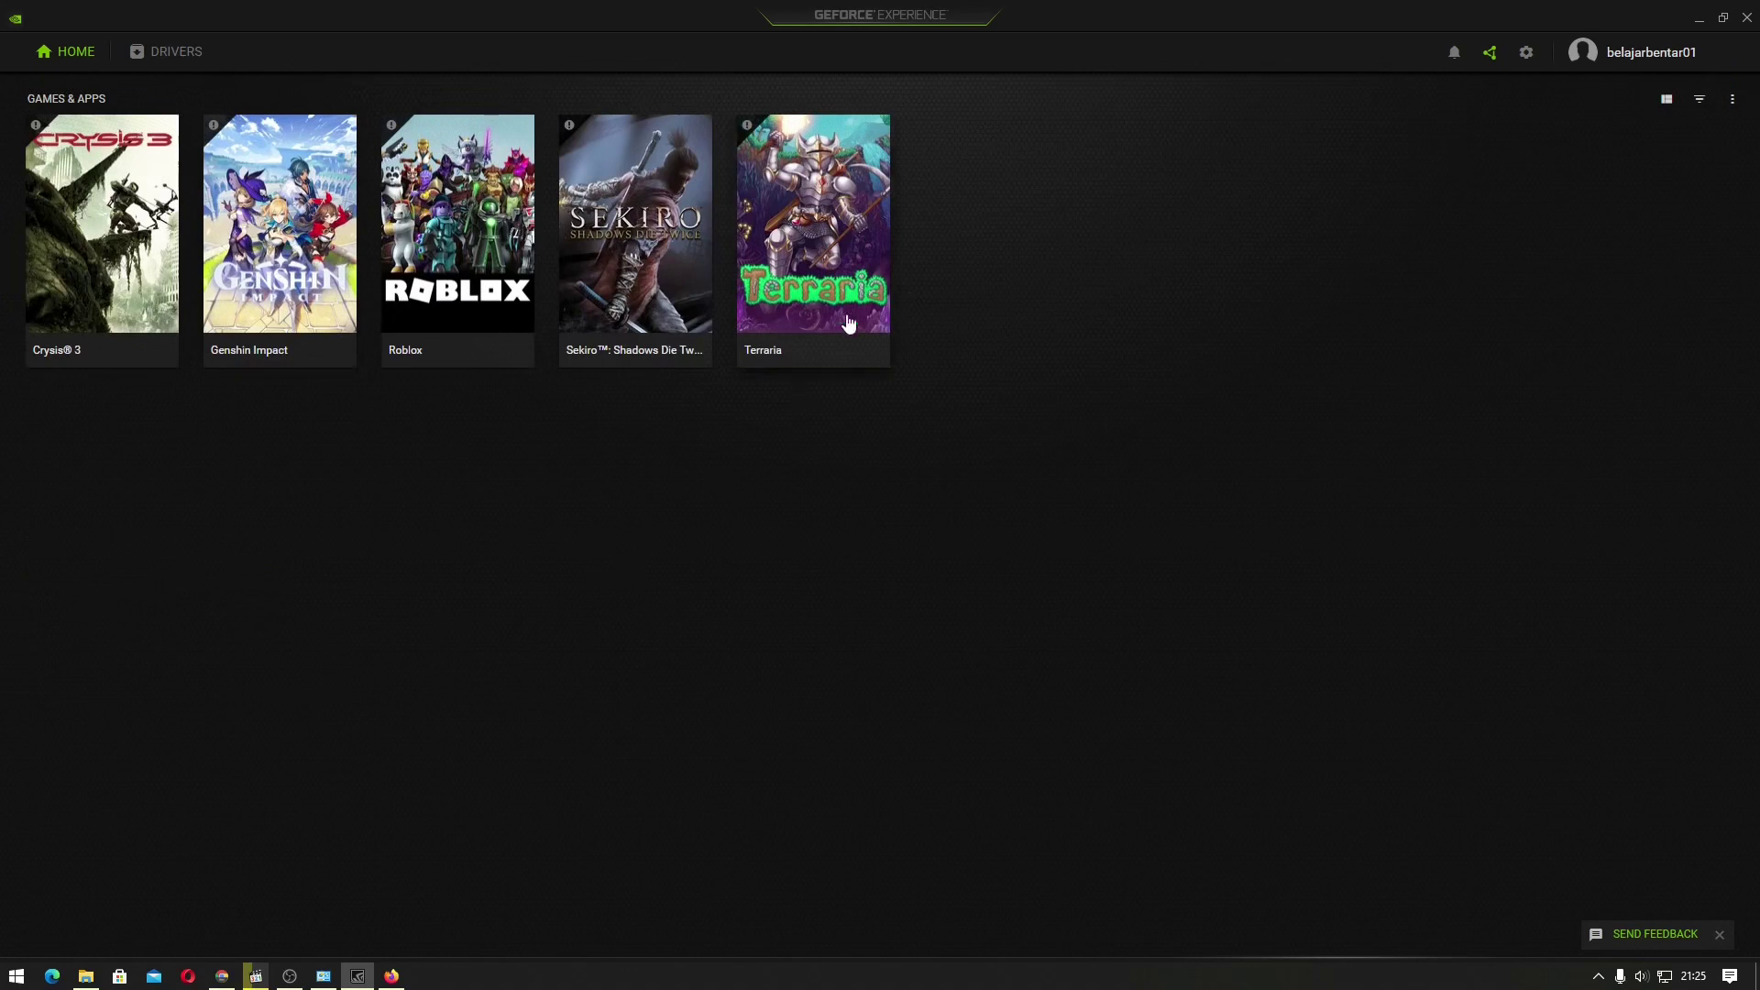
mouse_move(815, 306)
click(815, 264)
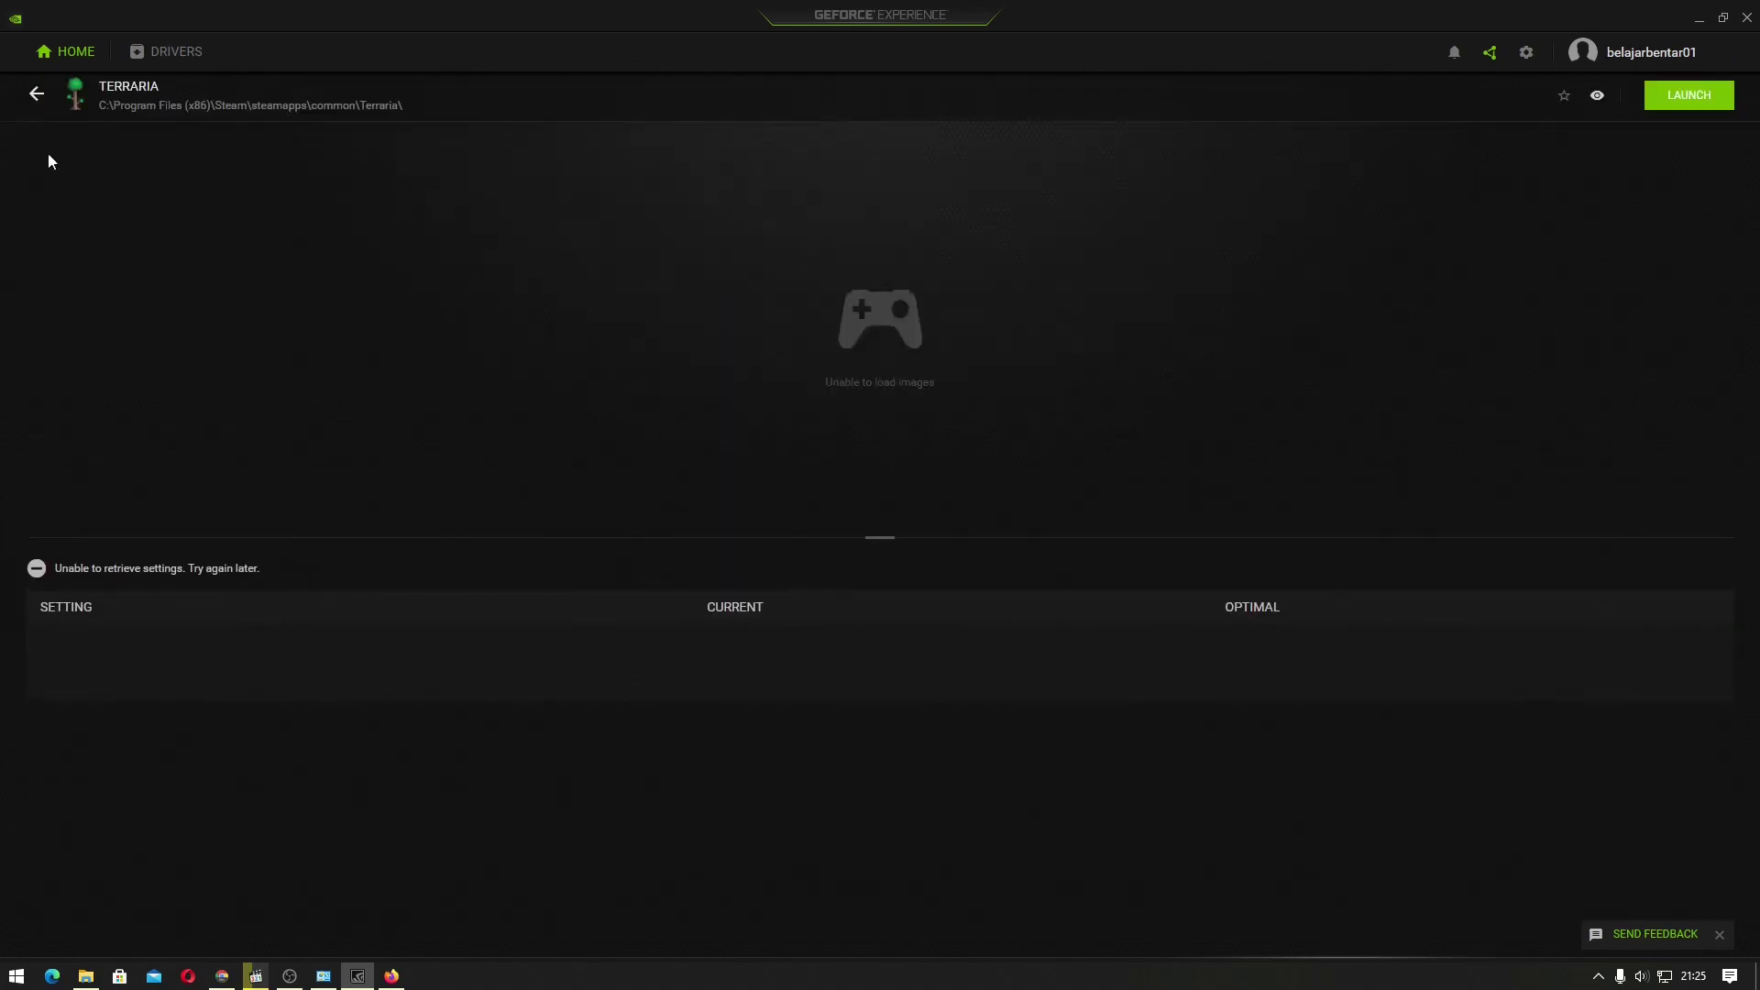
- Return to the games list and switch to the media player to view the GeForce Experience 3.22 video at 00:05 for comparison
click(37, 92)
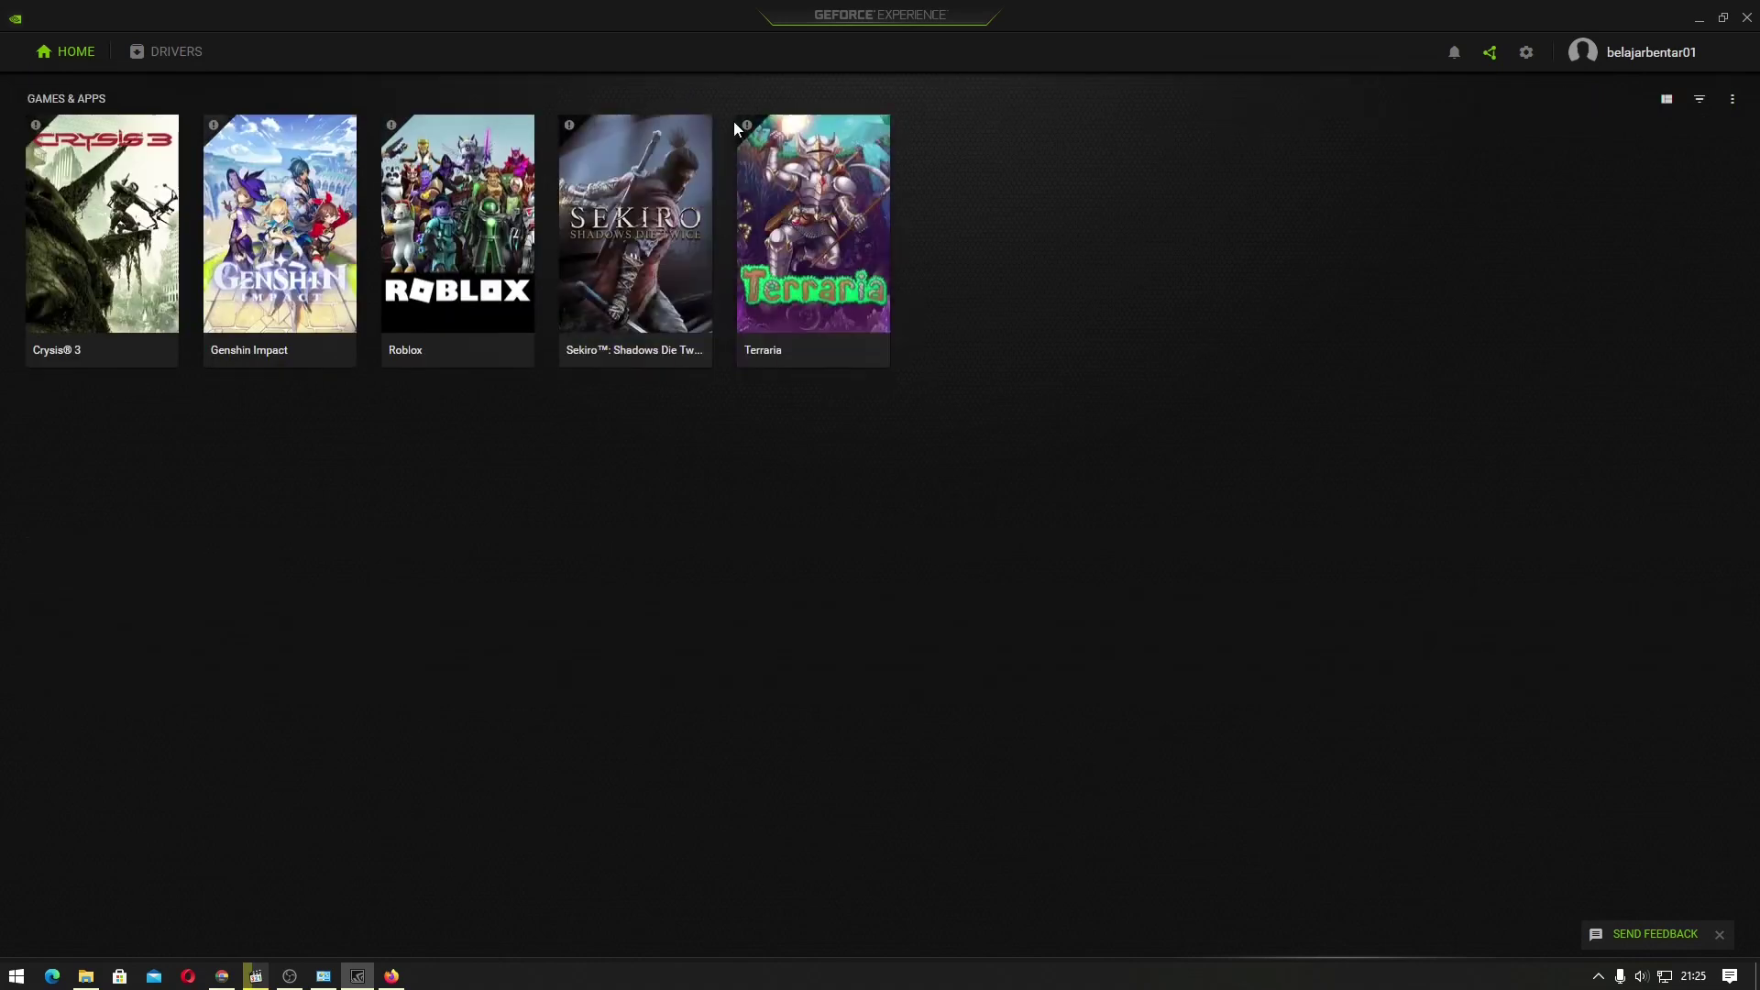
mouse_move(744, 131)
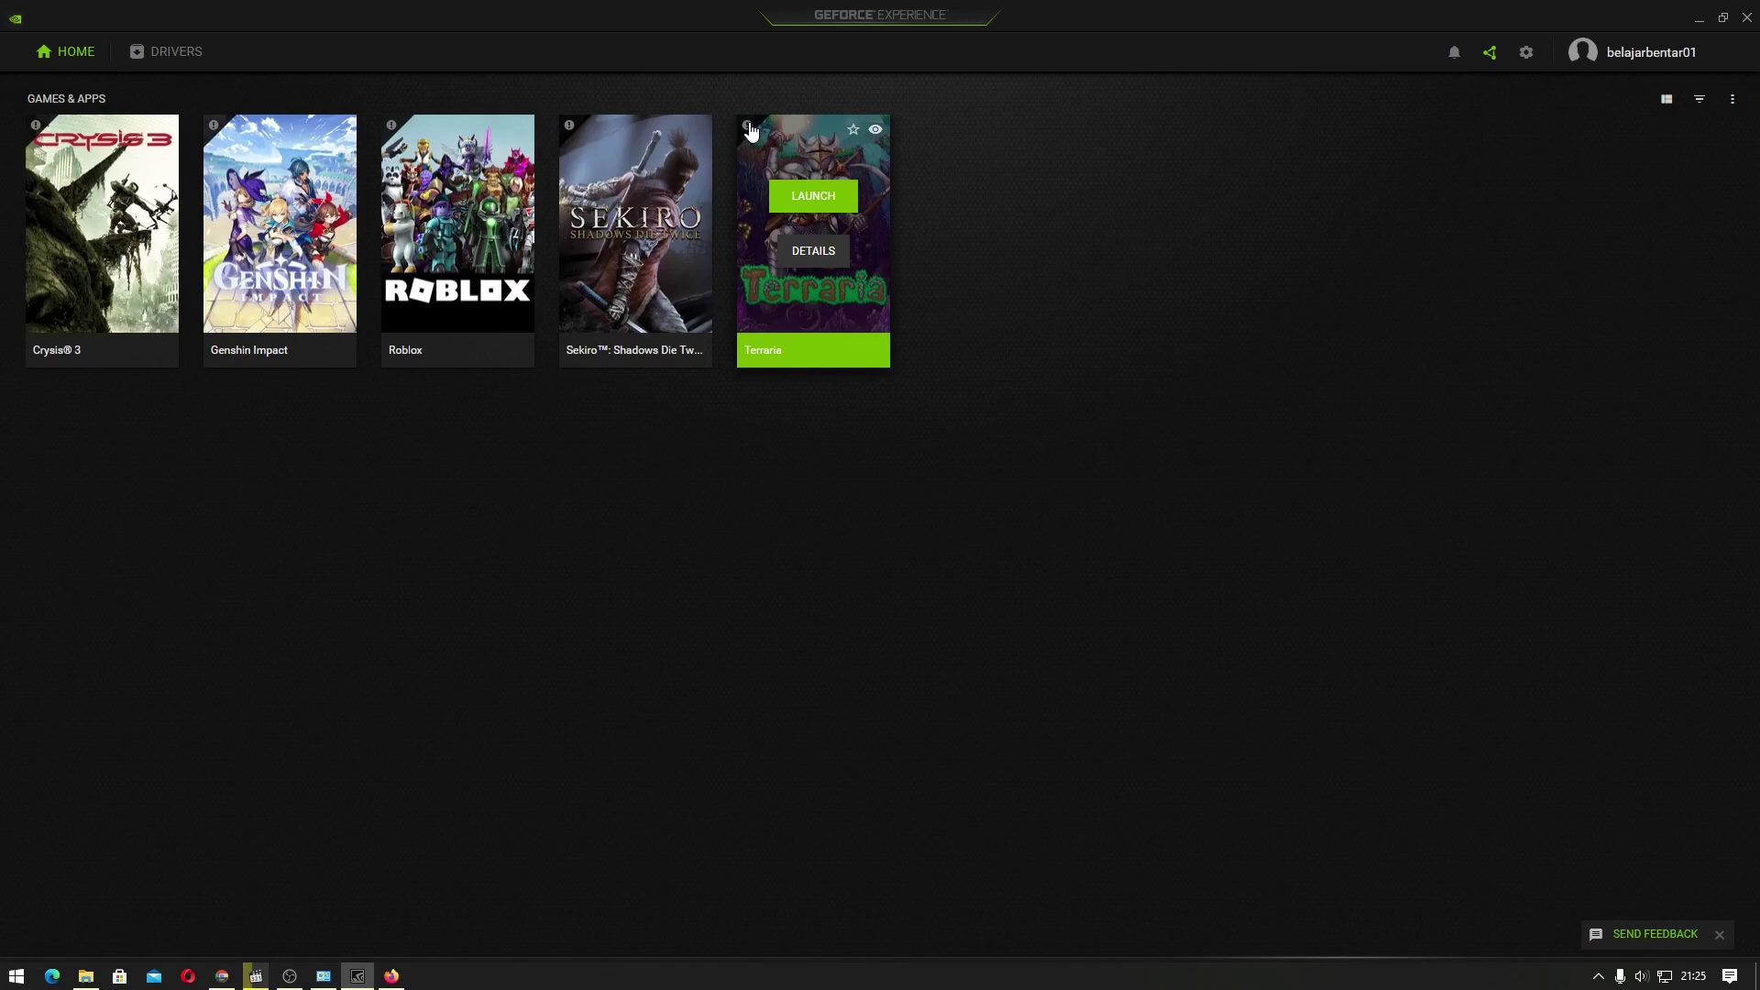
click(257, 977)
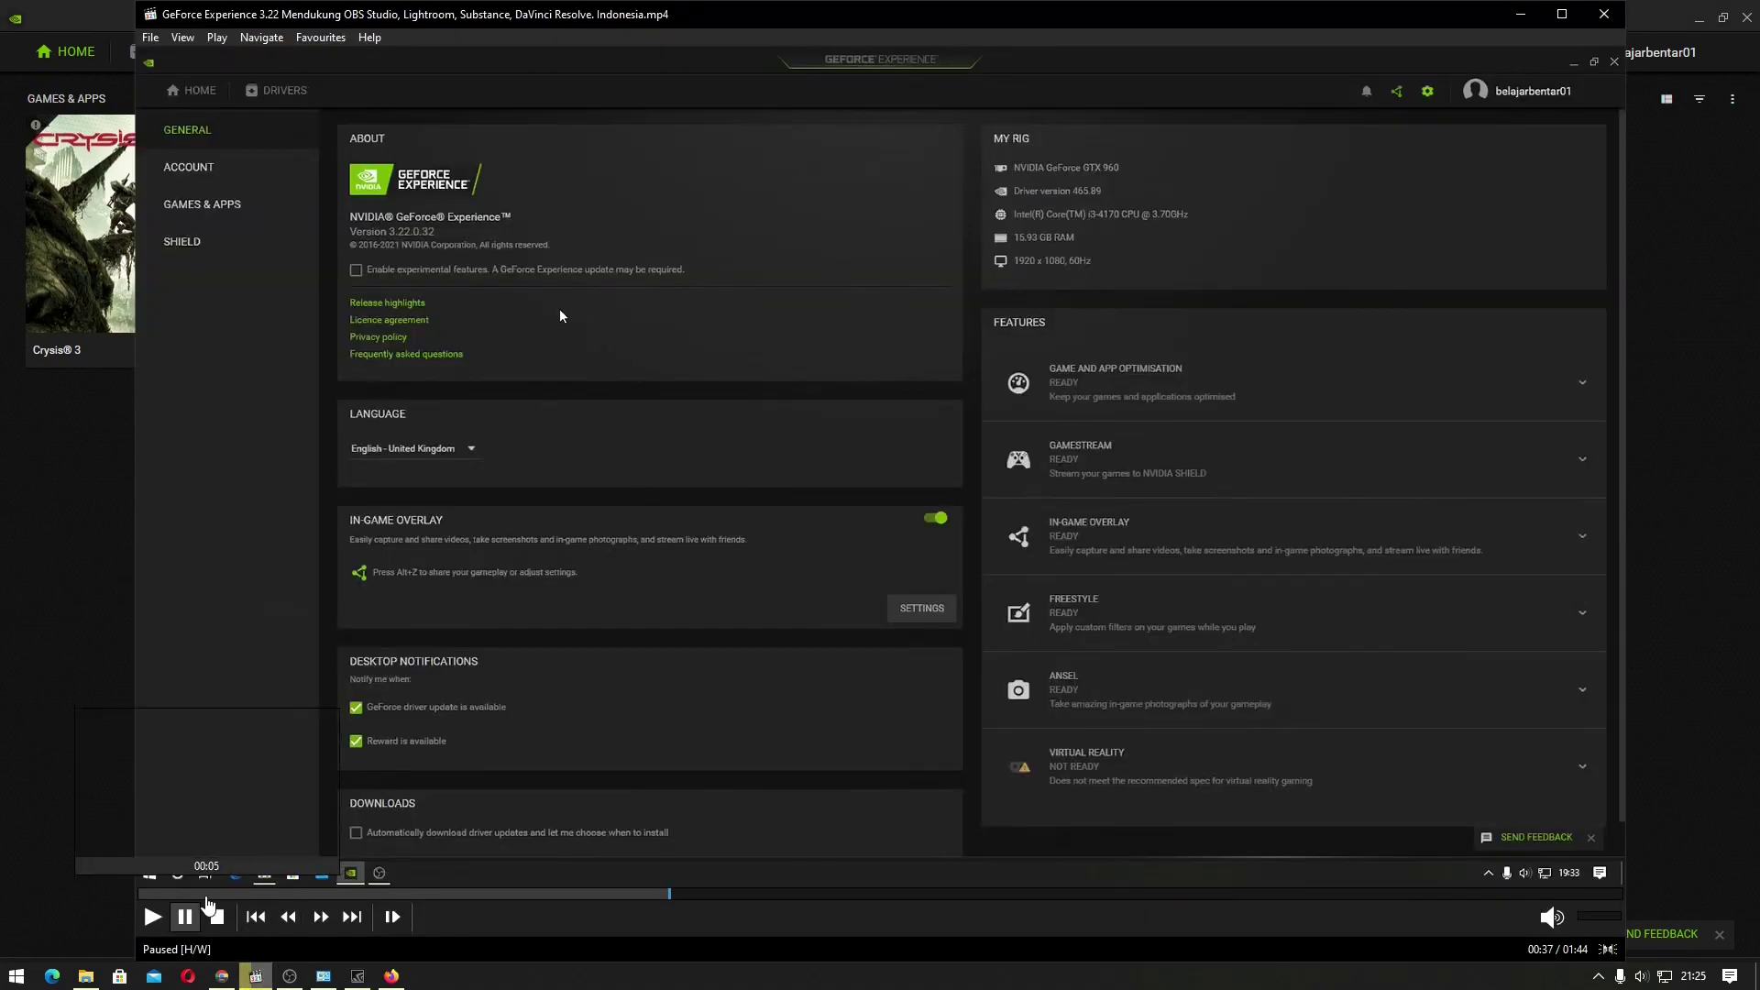
click(210, 893)
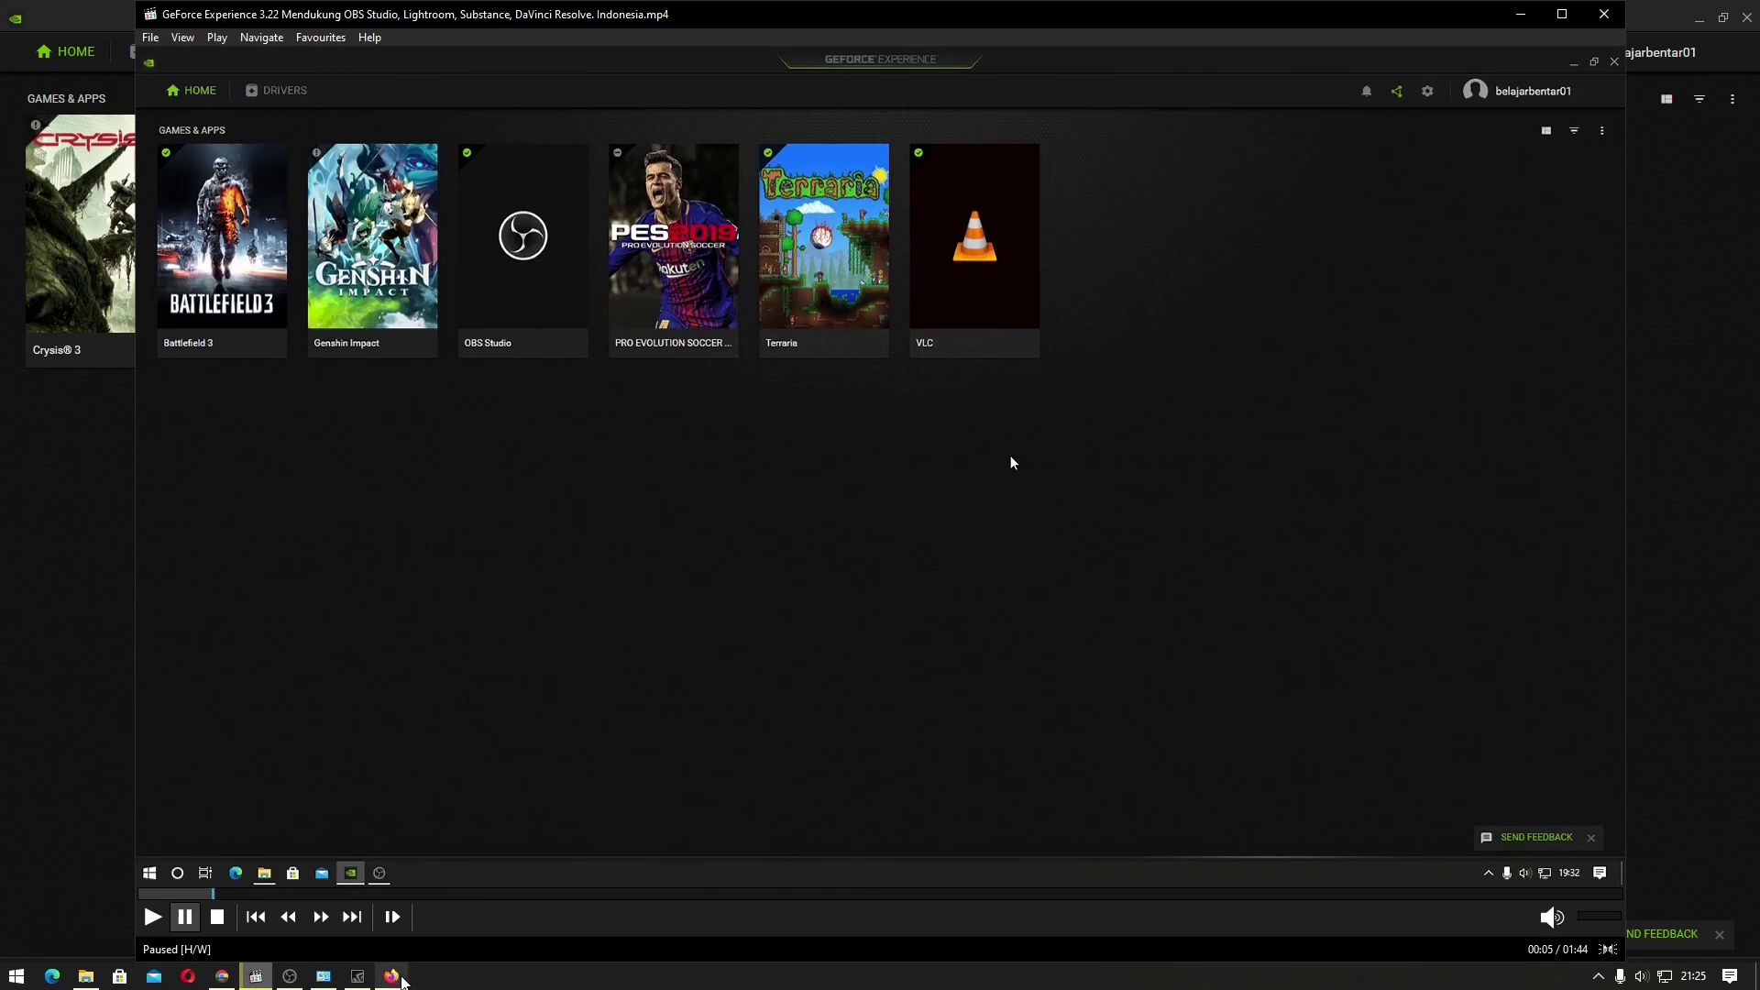
- Switch back to GeForce Experience and start a new games and applications scan from the settings
click(357, 975)
click(1526, 52)
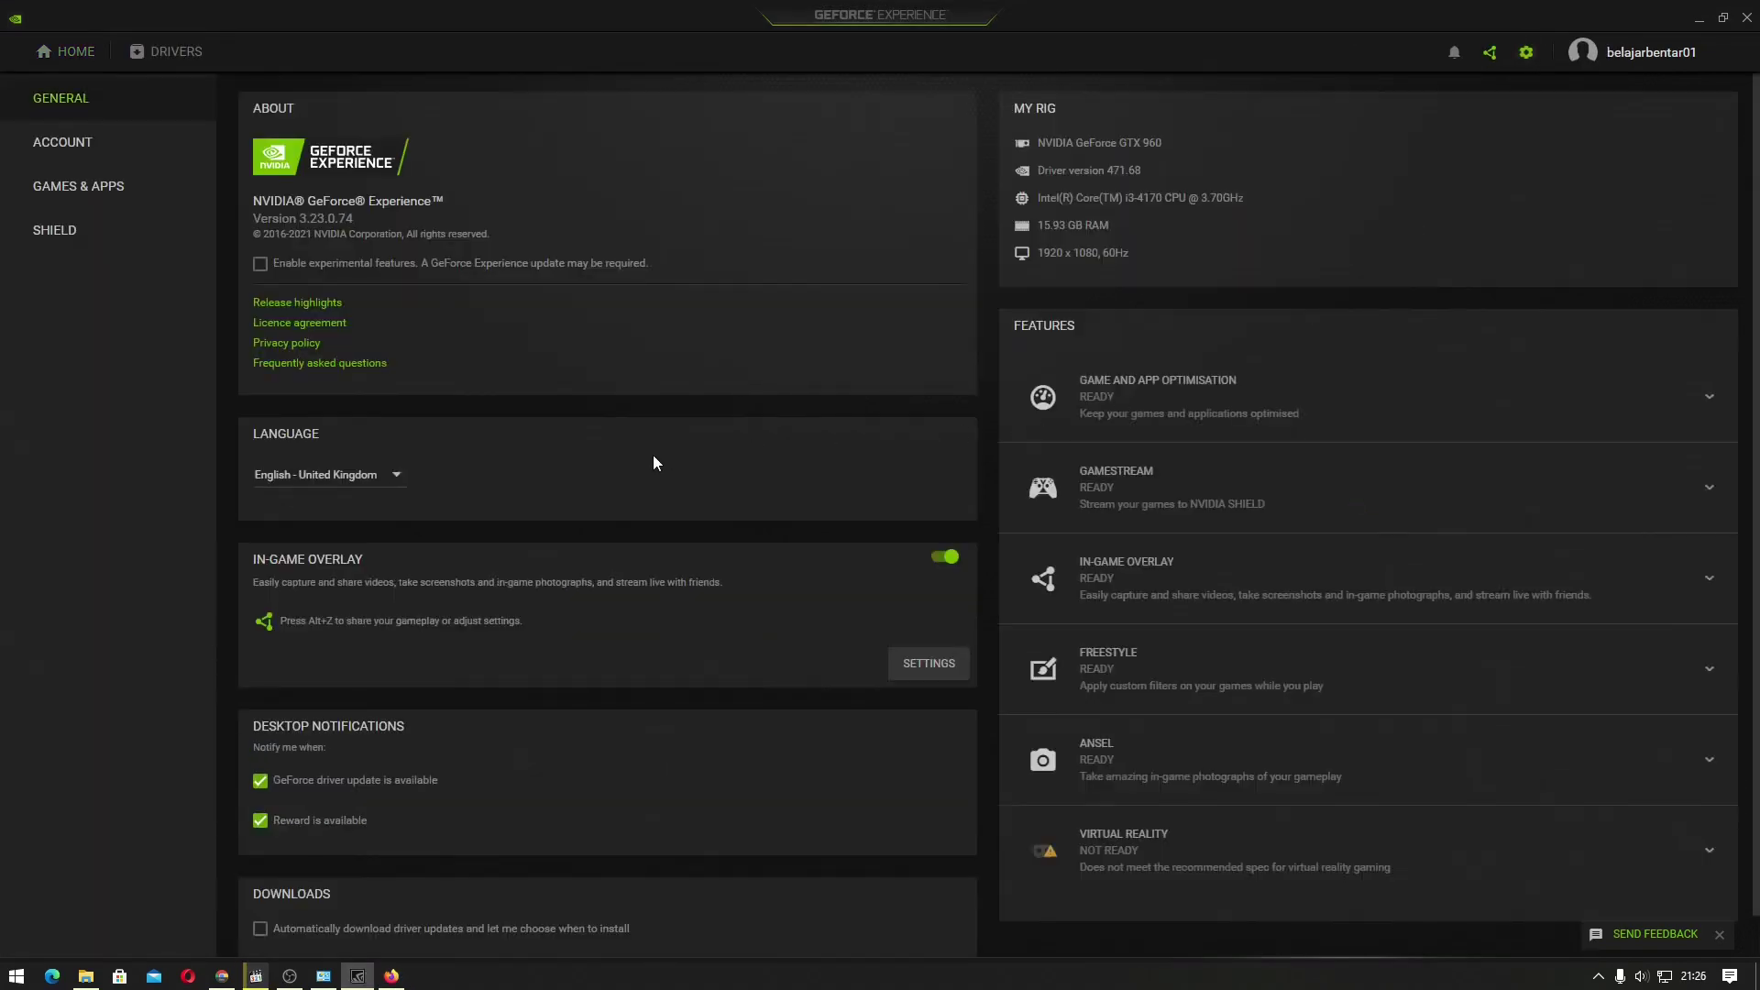
click(113, 186)
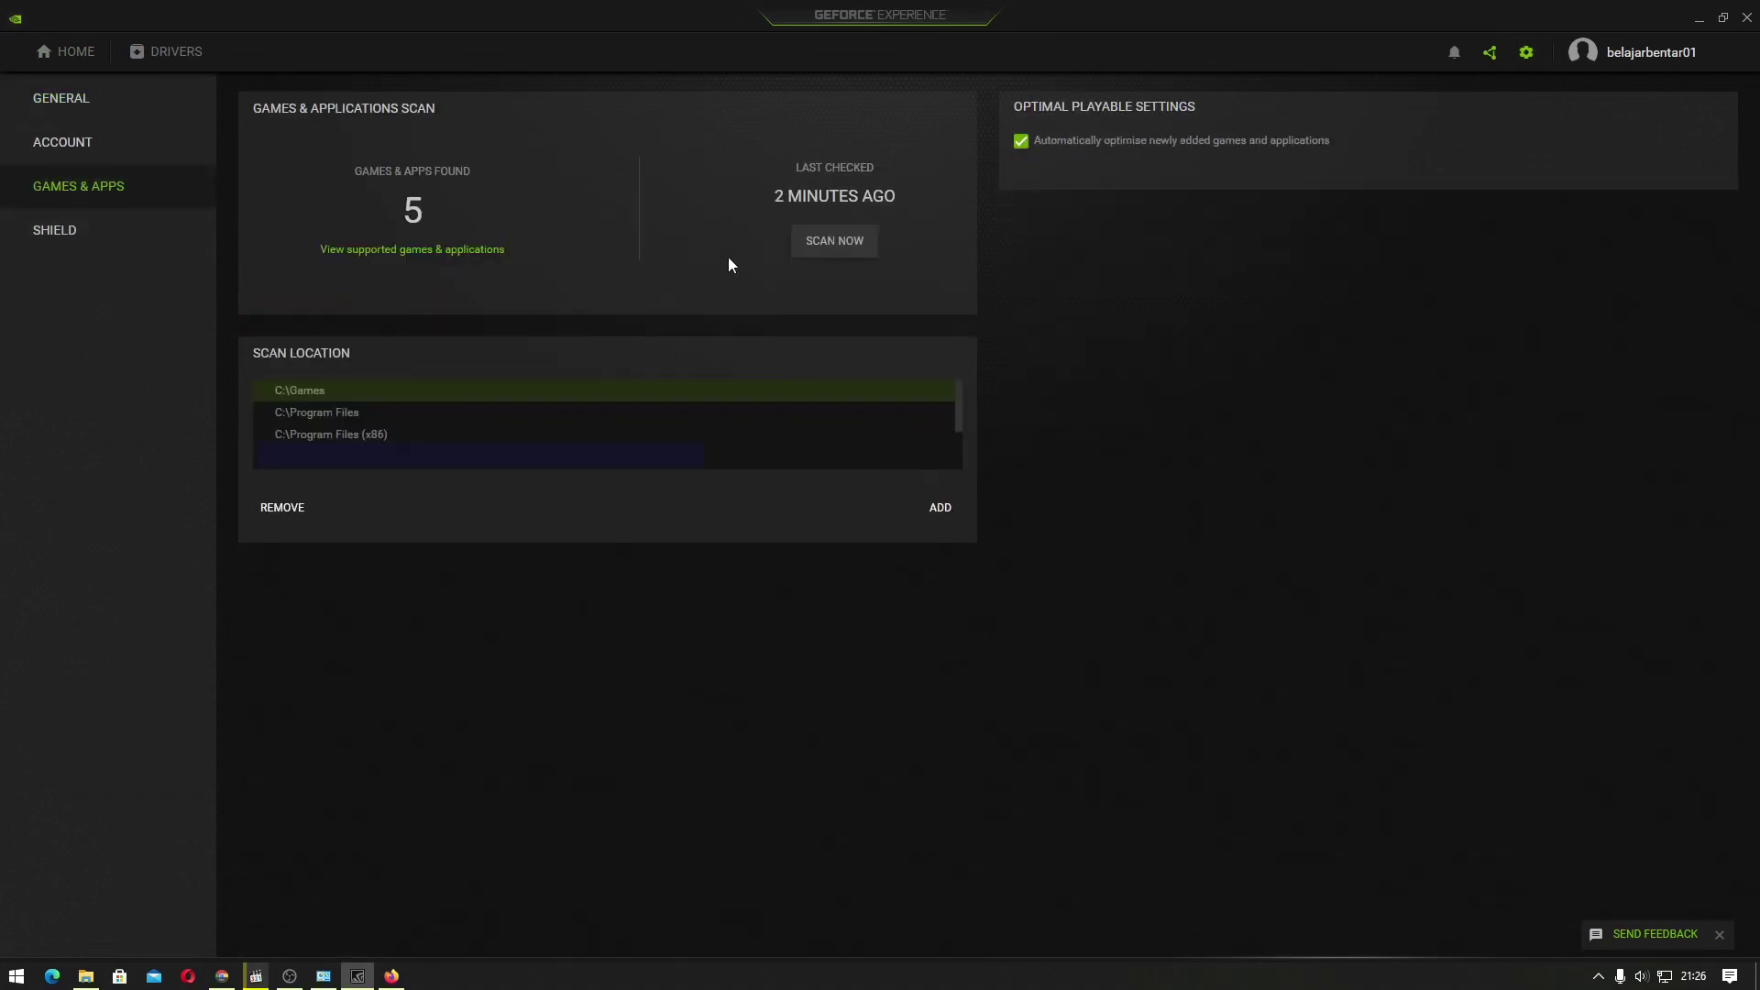
click(834, 243)
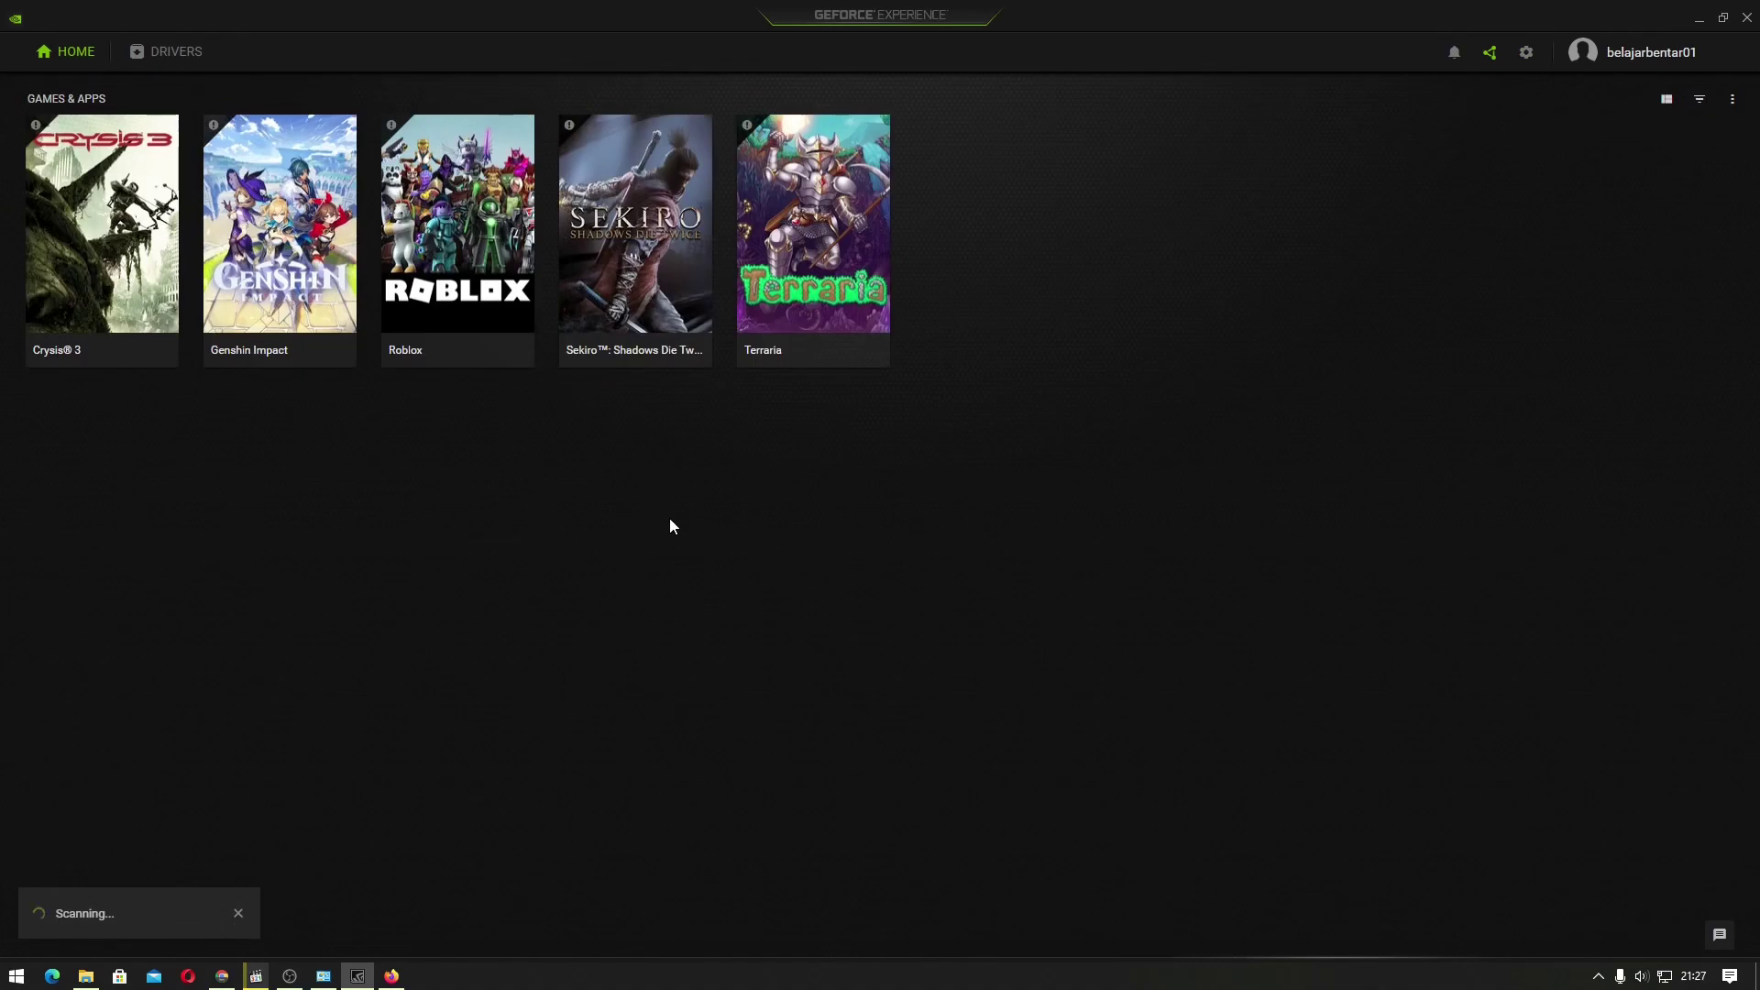
- View the details for Genshin Impact and OBS Studio from the games list while the scan runs
click(290, 229)
click(37, 96)
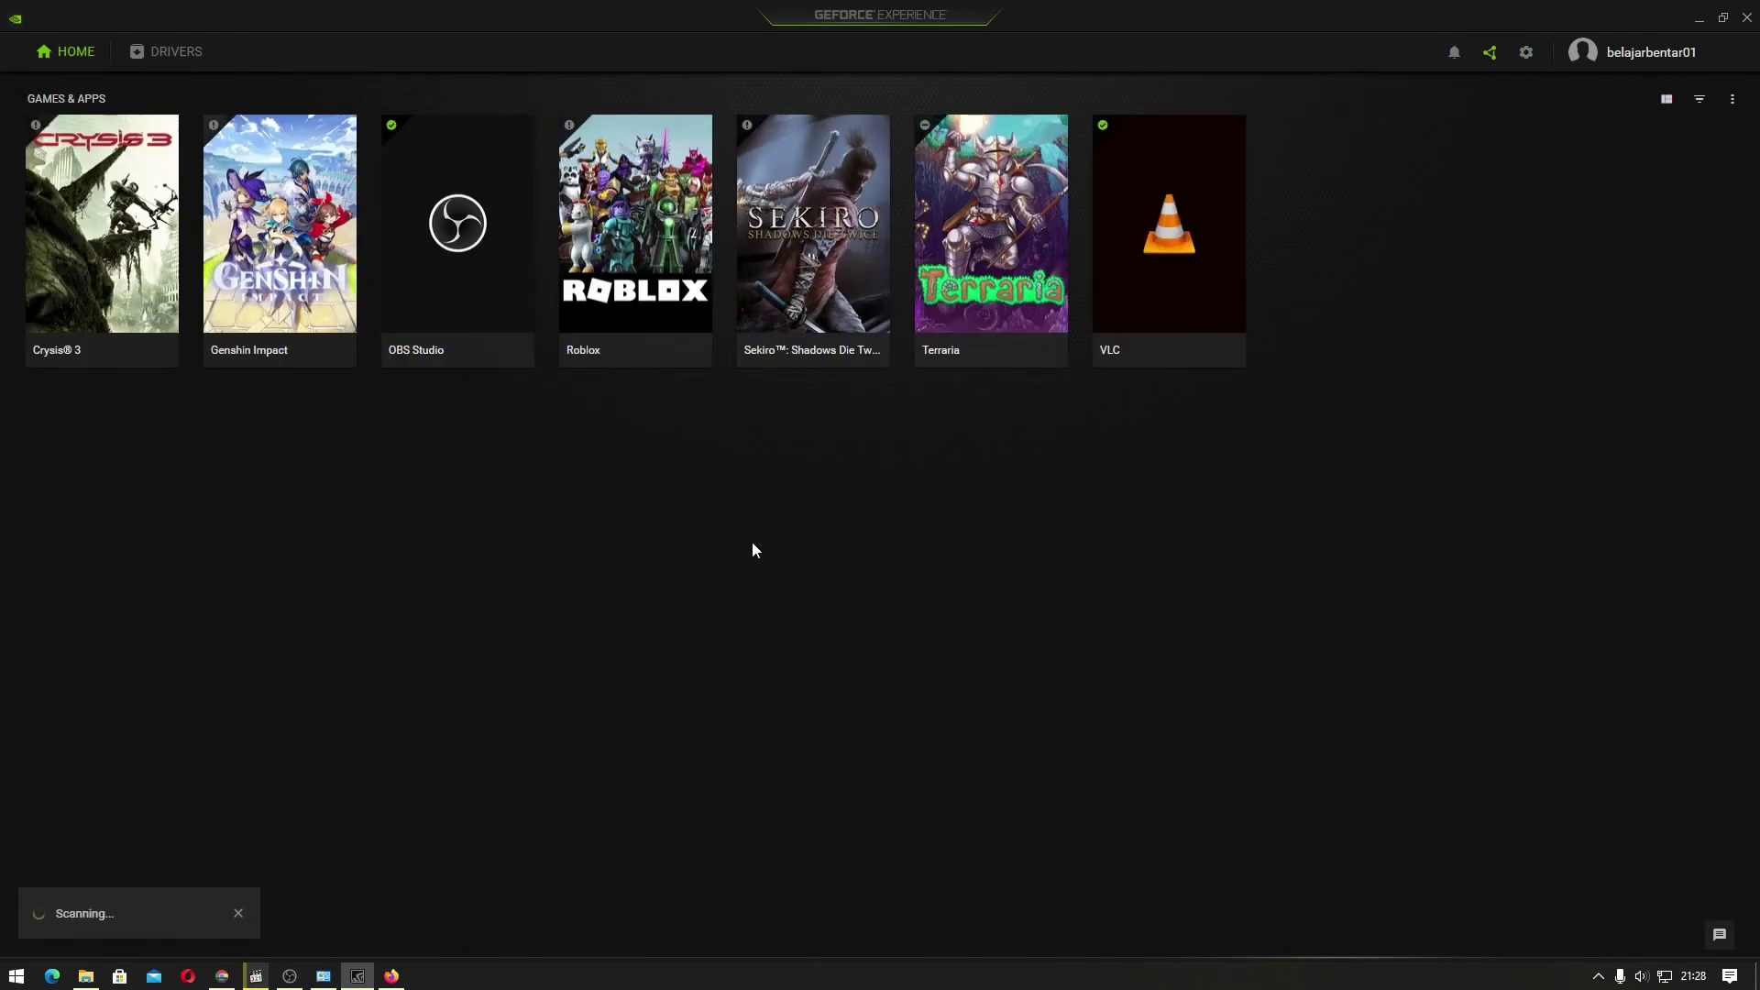
click(466, 255)
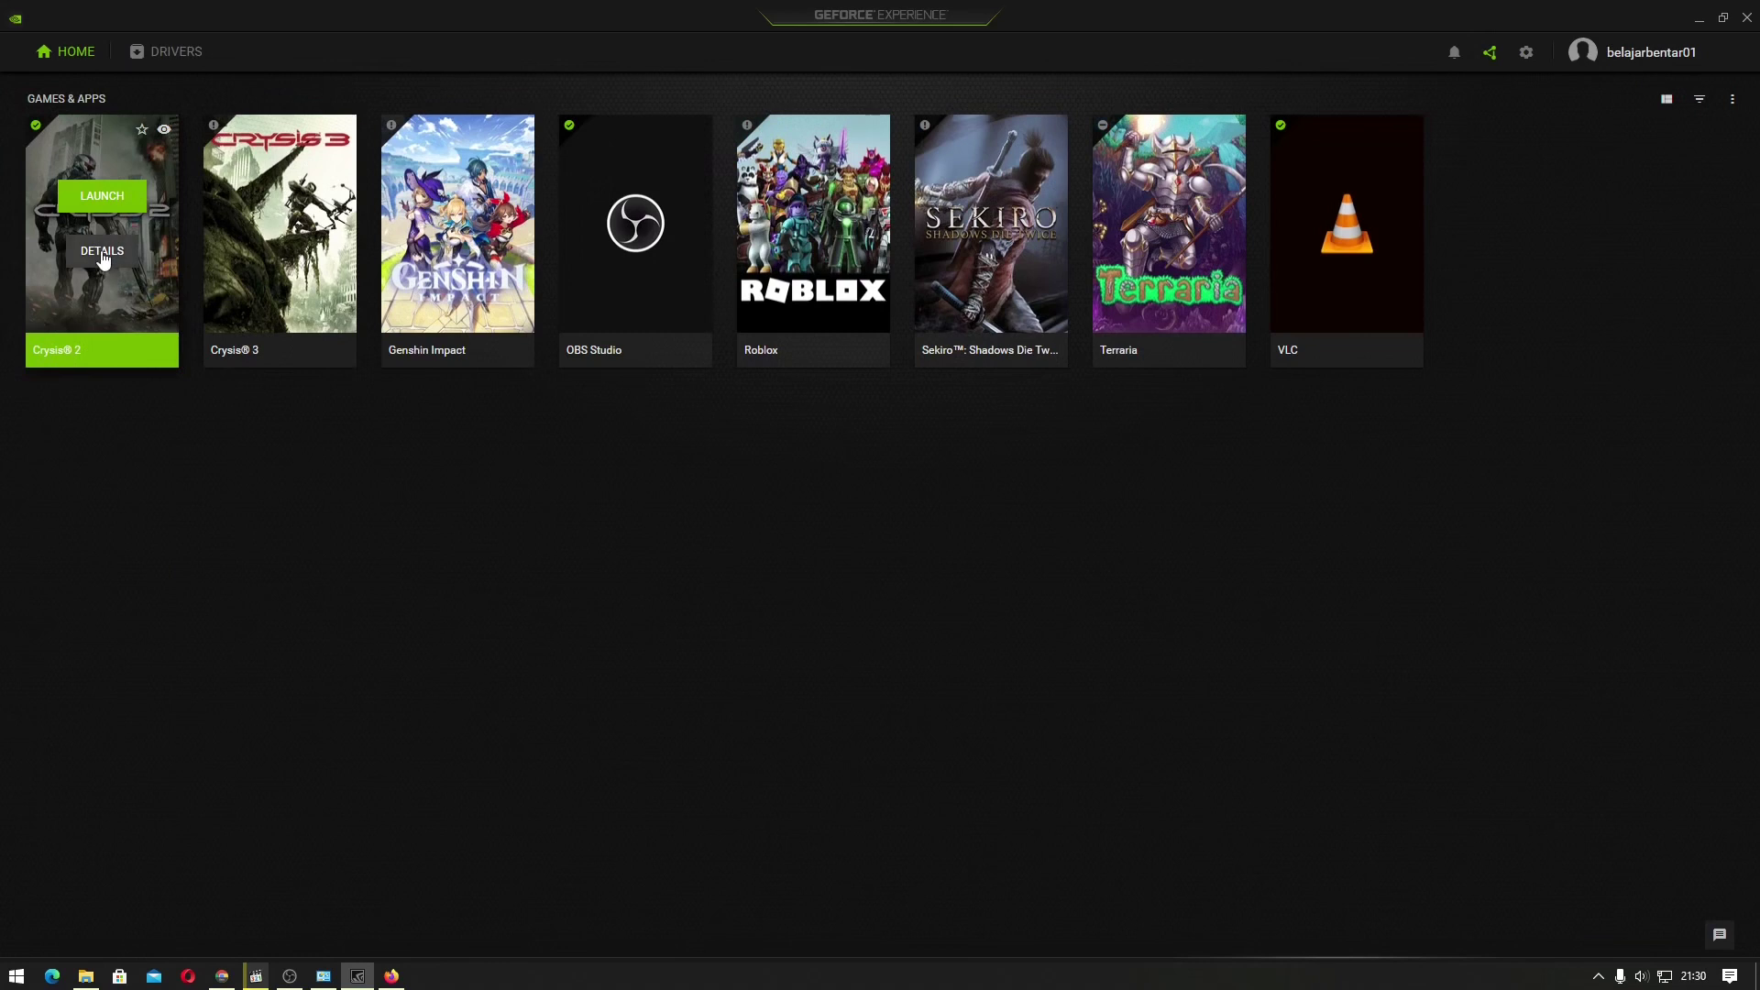
- View the optimisation details for Crysis 2, Crysis 3 and Genshin Impact, returning to the games list after each
click(104, 255)
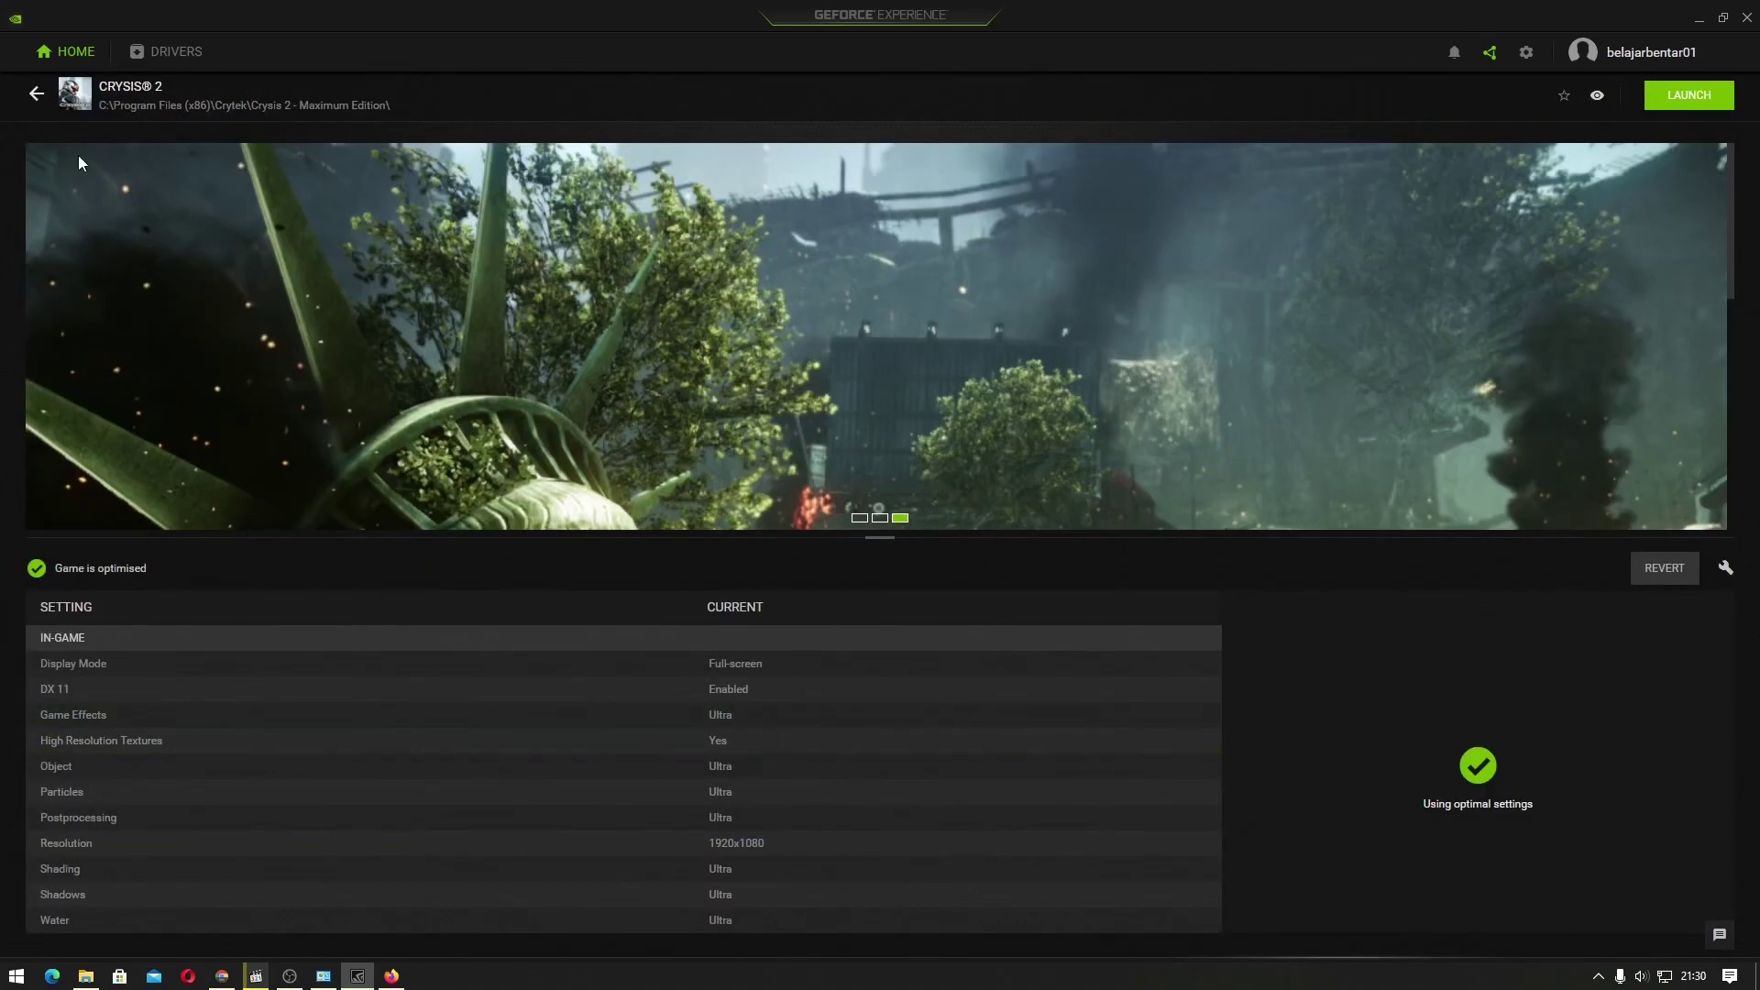
click(37, 94)
click(279, 247)
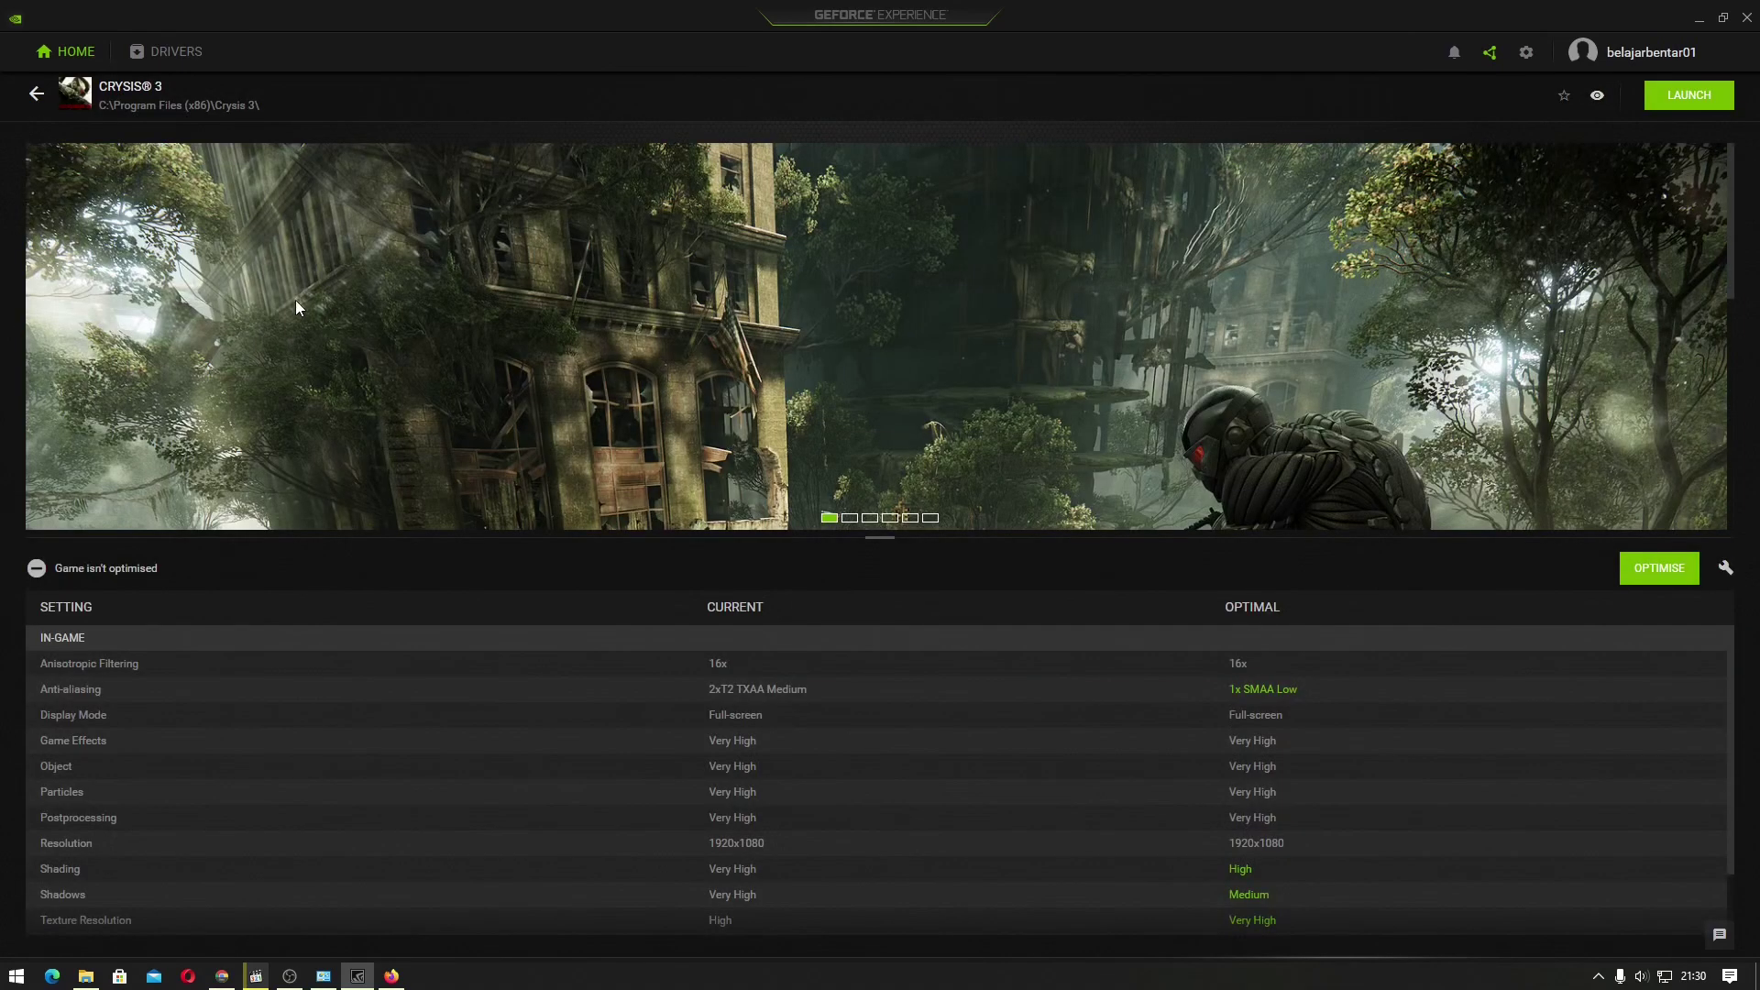
click(53, 112)
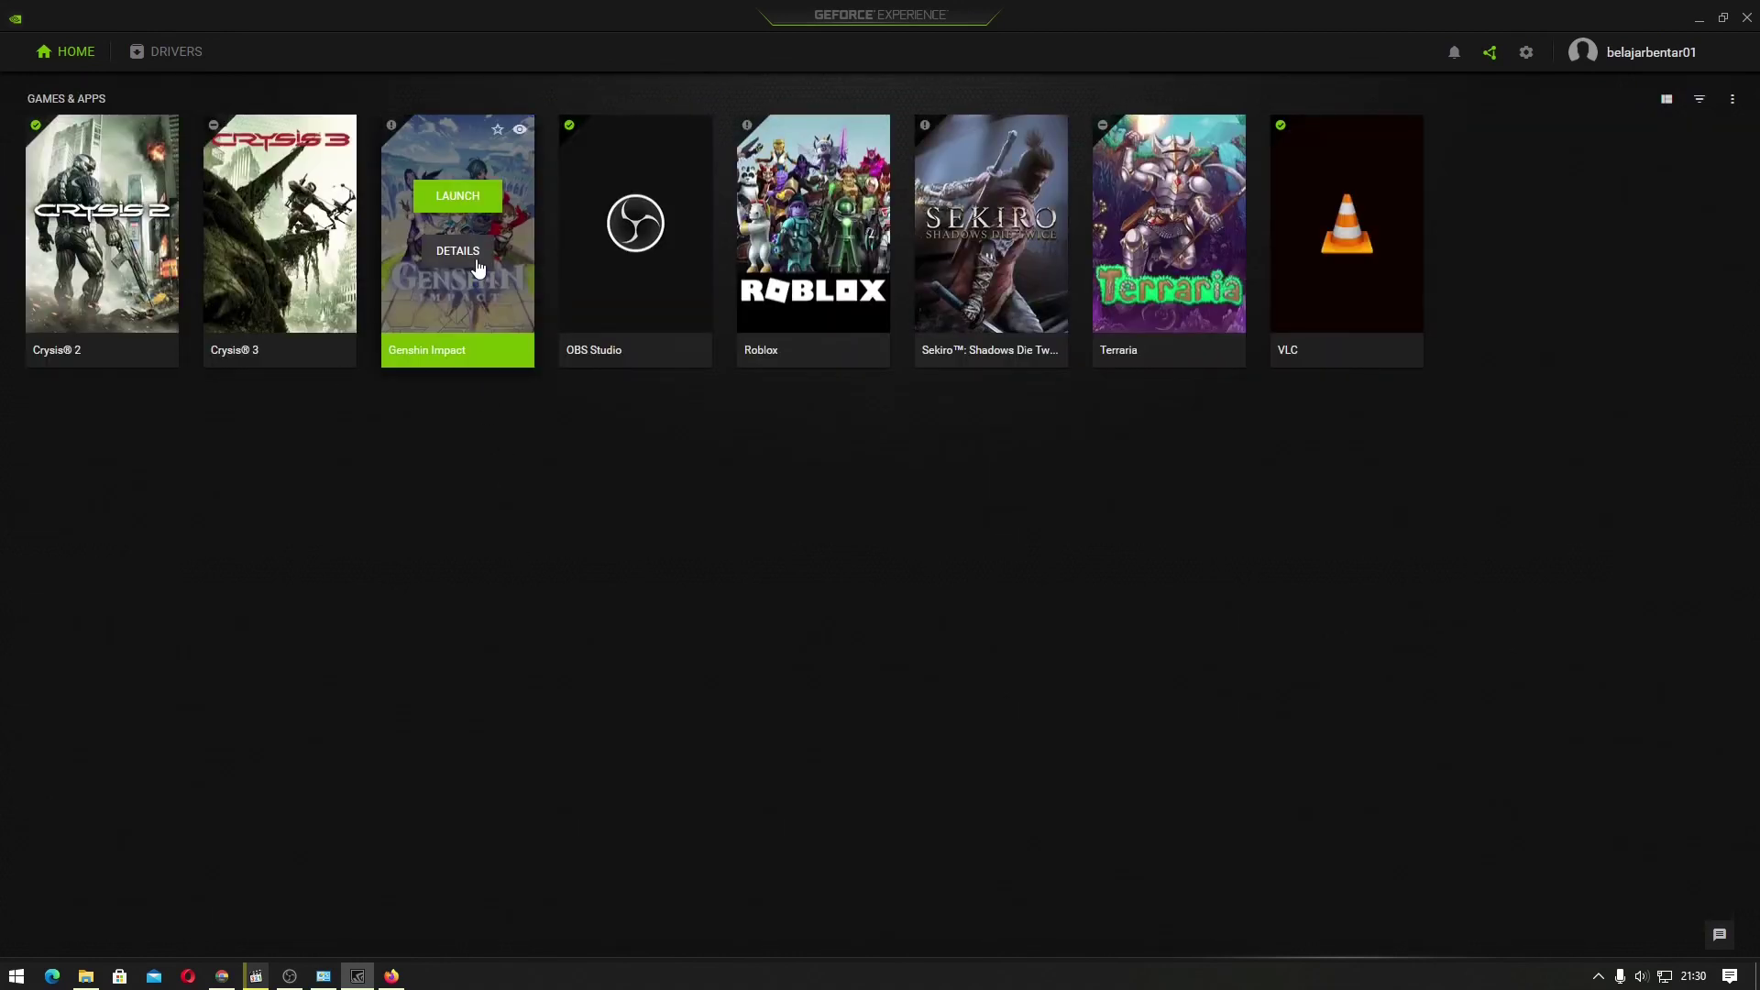
click(476, 253)
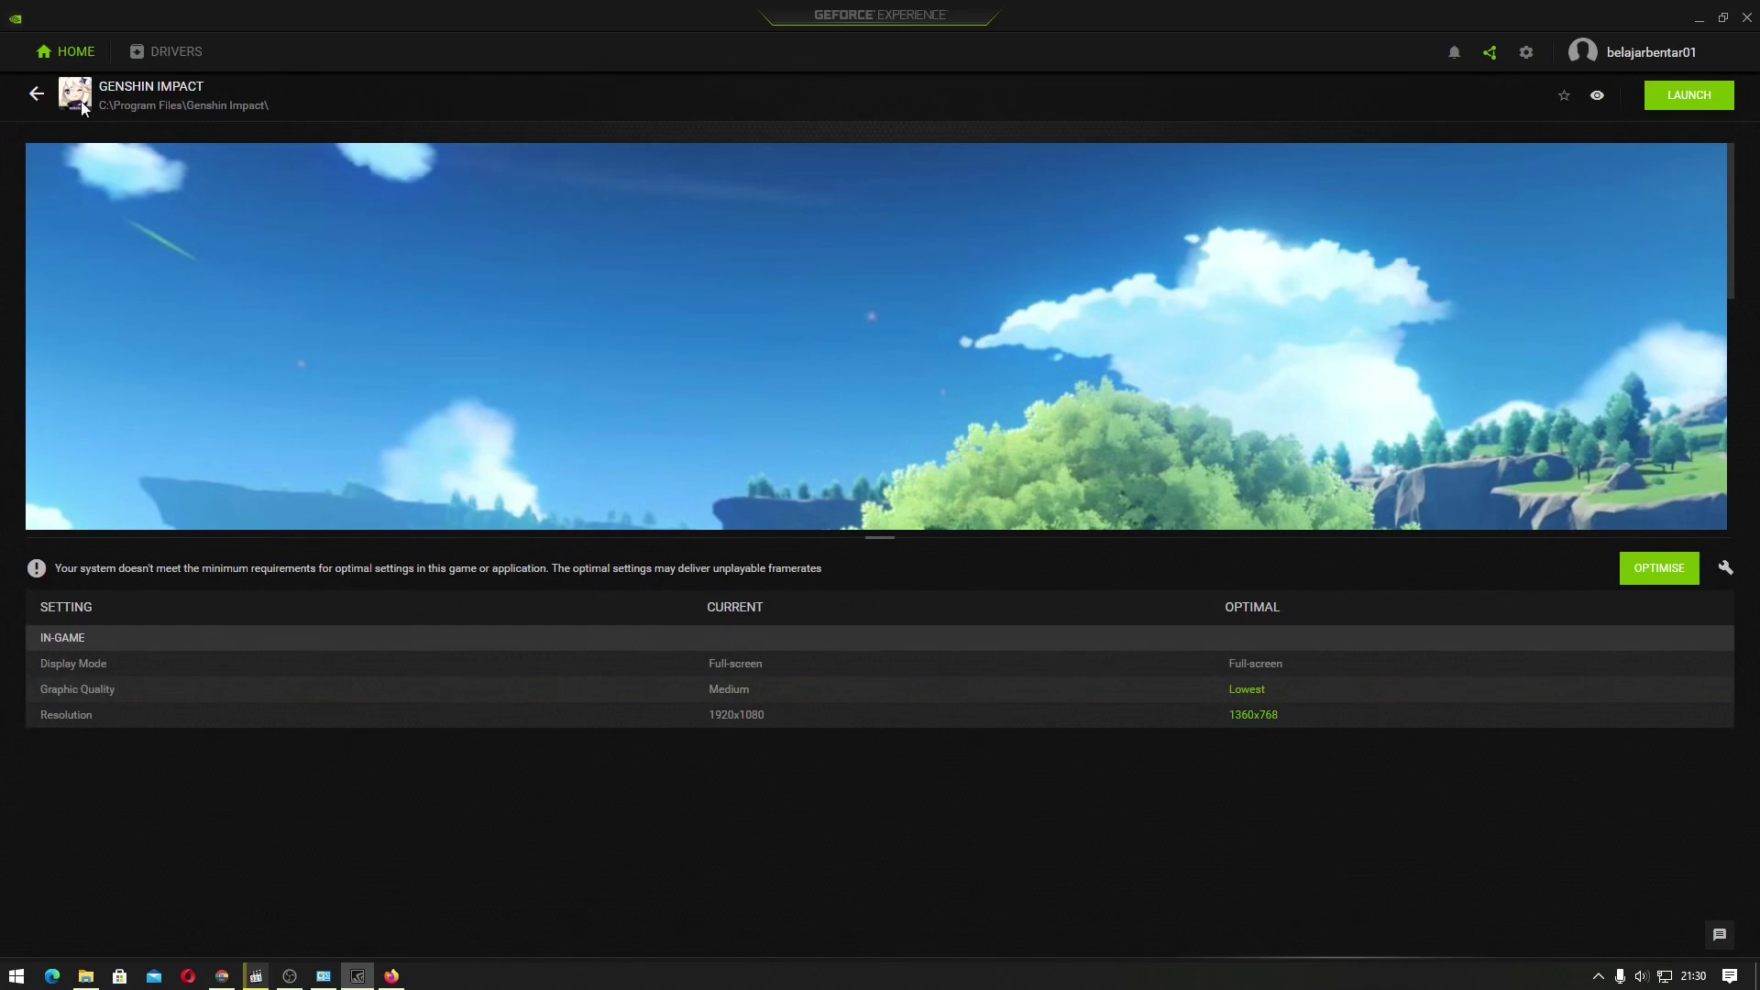
click(37, 94)
- View the optimisation details for Roblox and Sekiro: Shadows Die Twice, returning to the games list after each
mouse_move(404, 272)
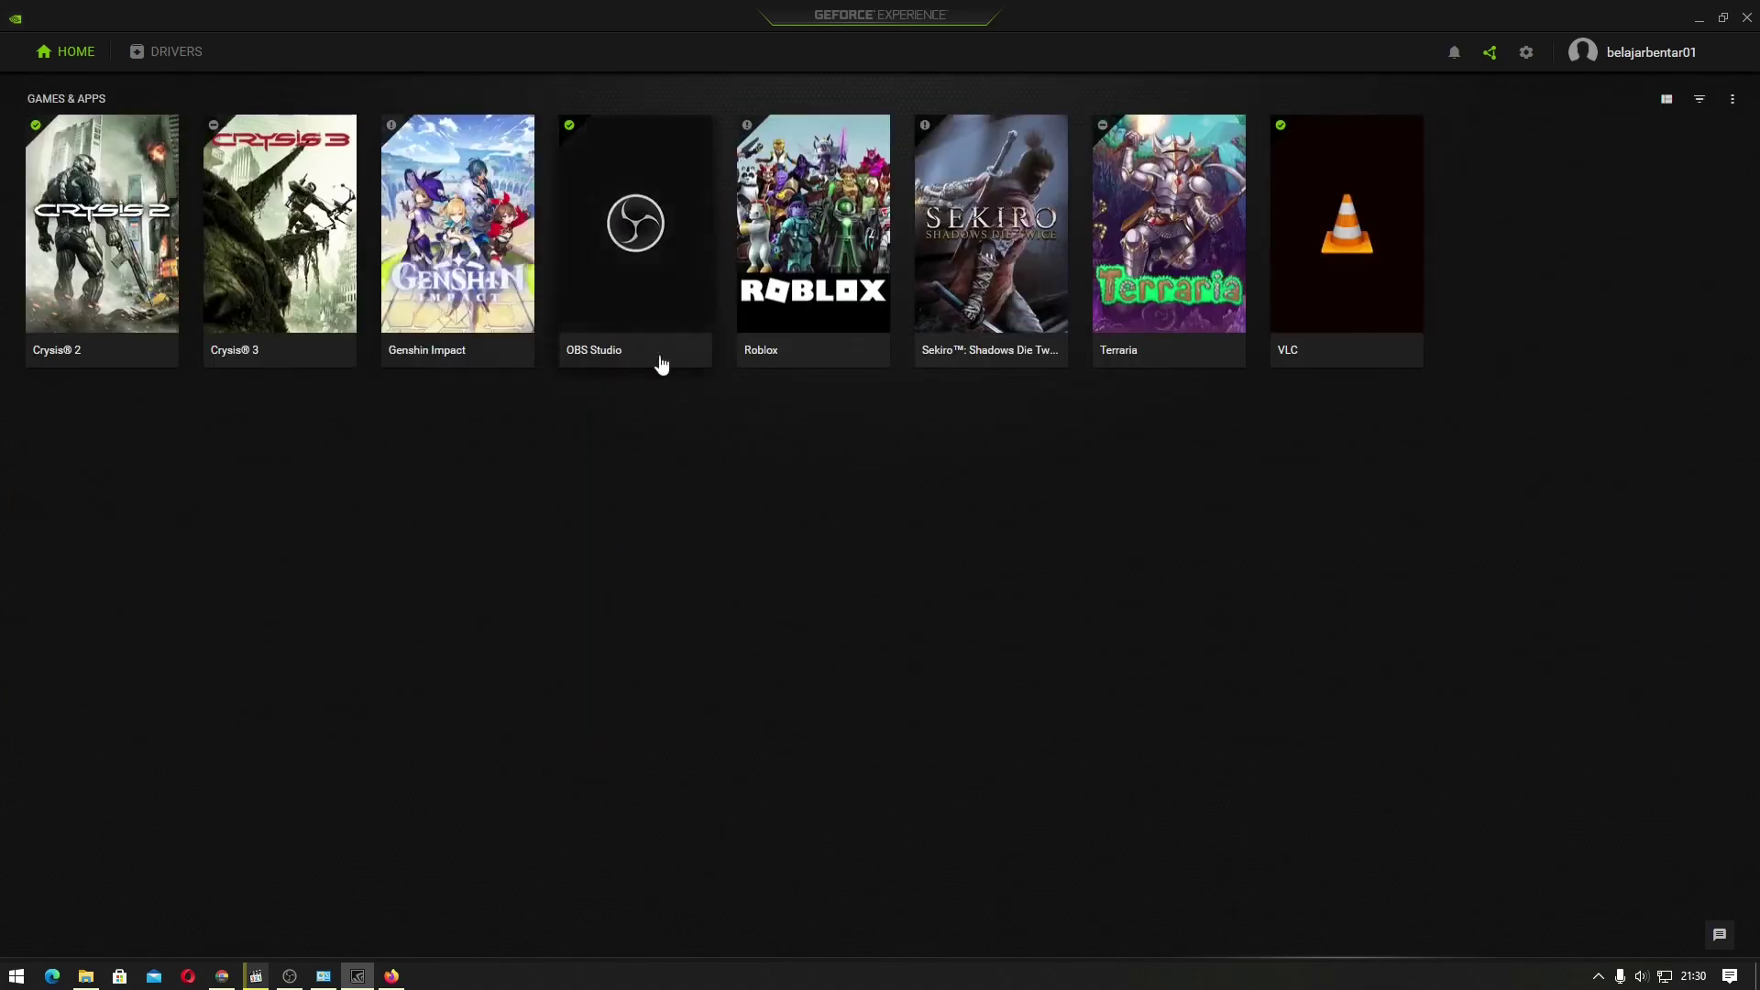
mouse_move(828, 325)
click(813, 250)
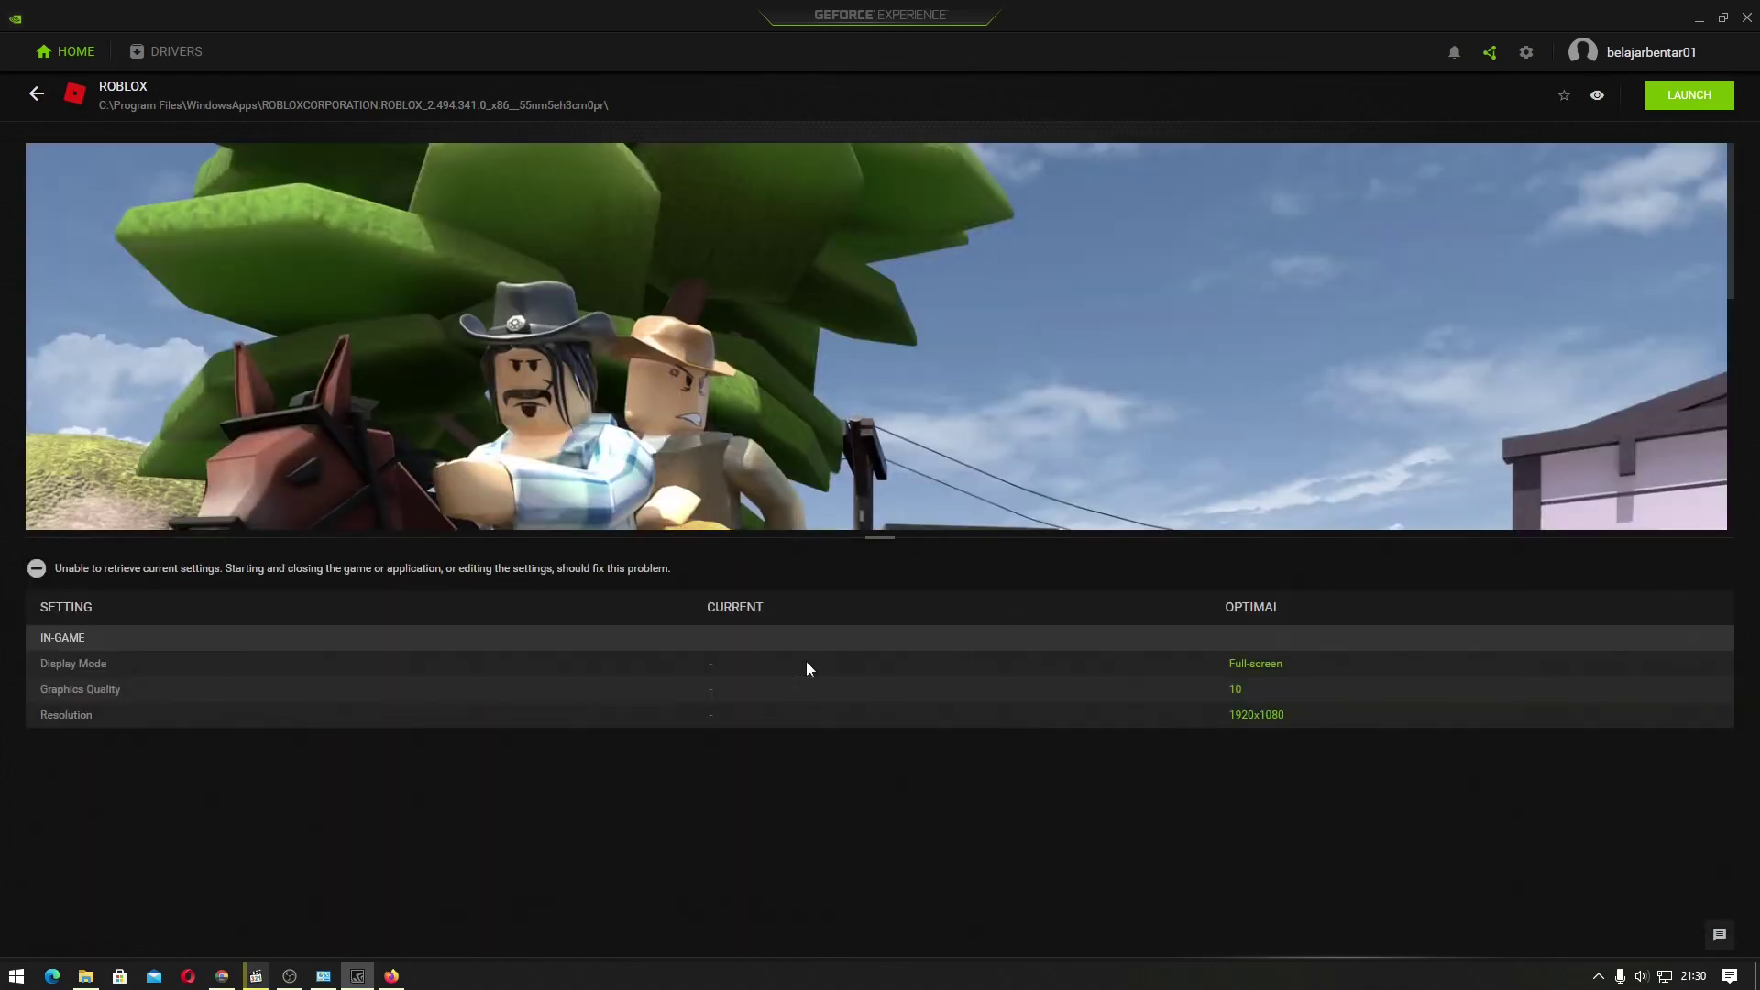
click(36, 94)
mouse_move(972, 325)
click(987, 266)
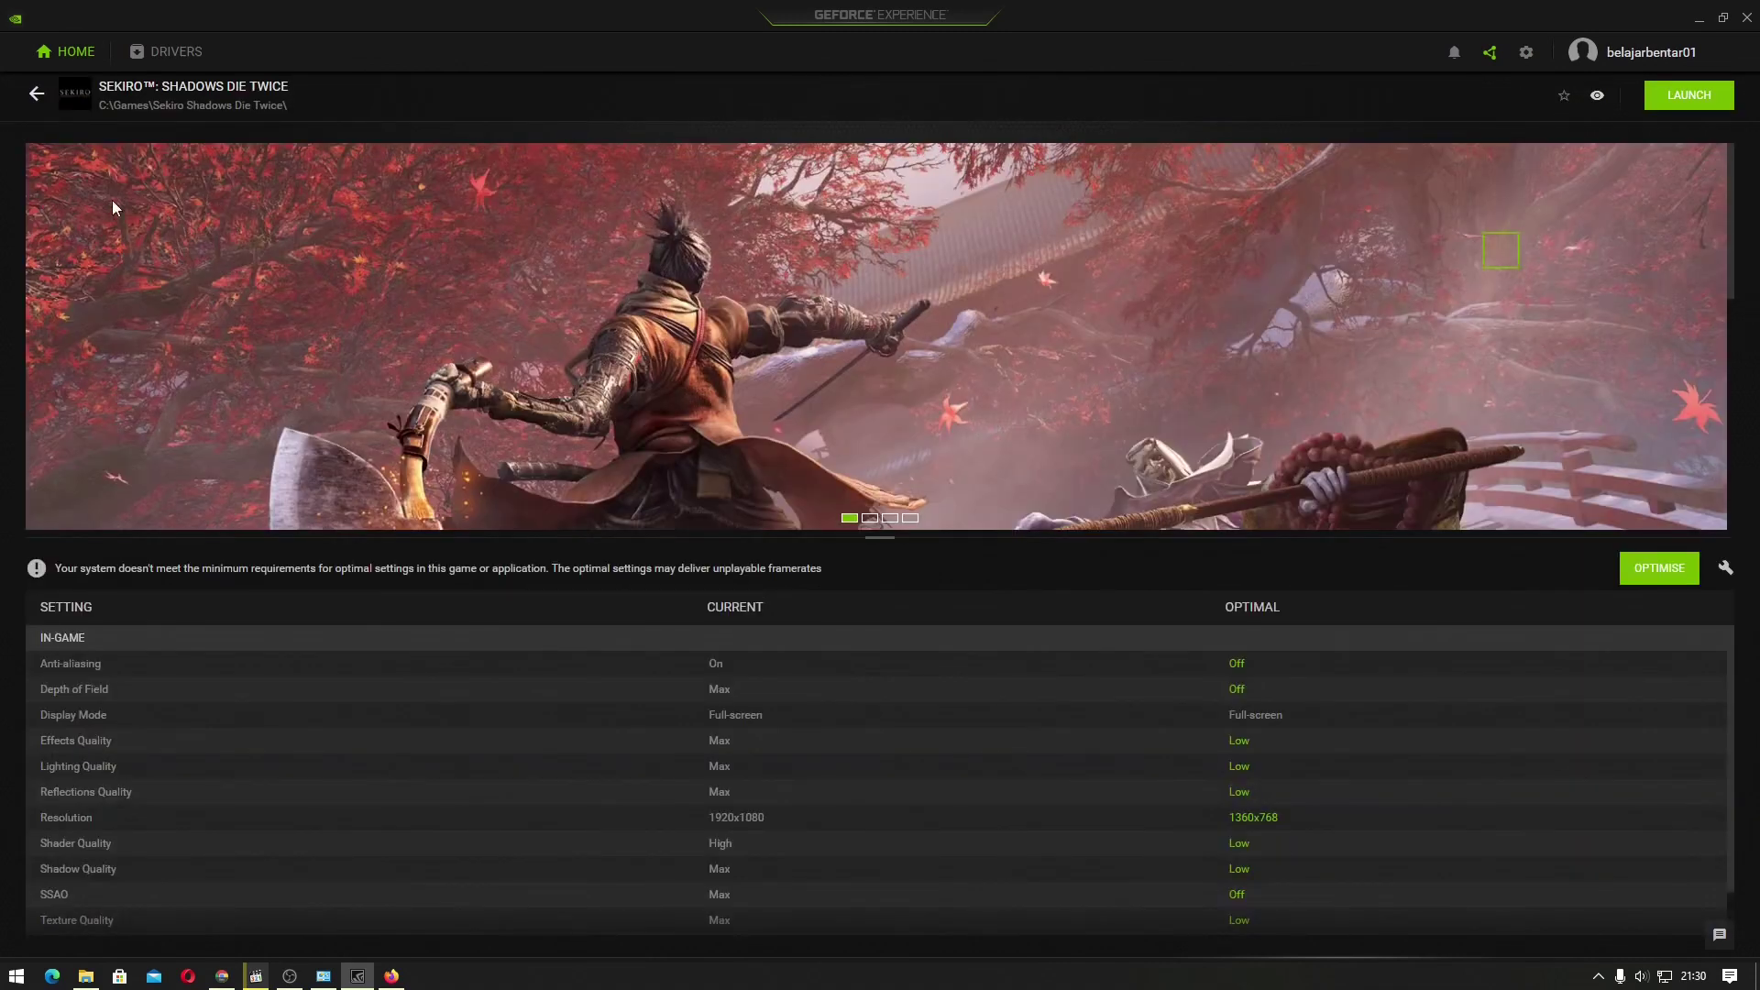
click(36, 95)
- Compare Terraria's current and optimal settings, and open the details for VLC
mouse_move(1166, 318)
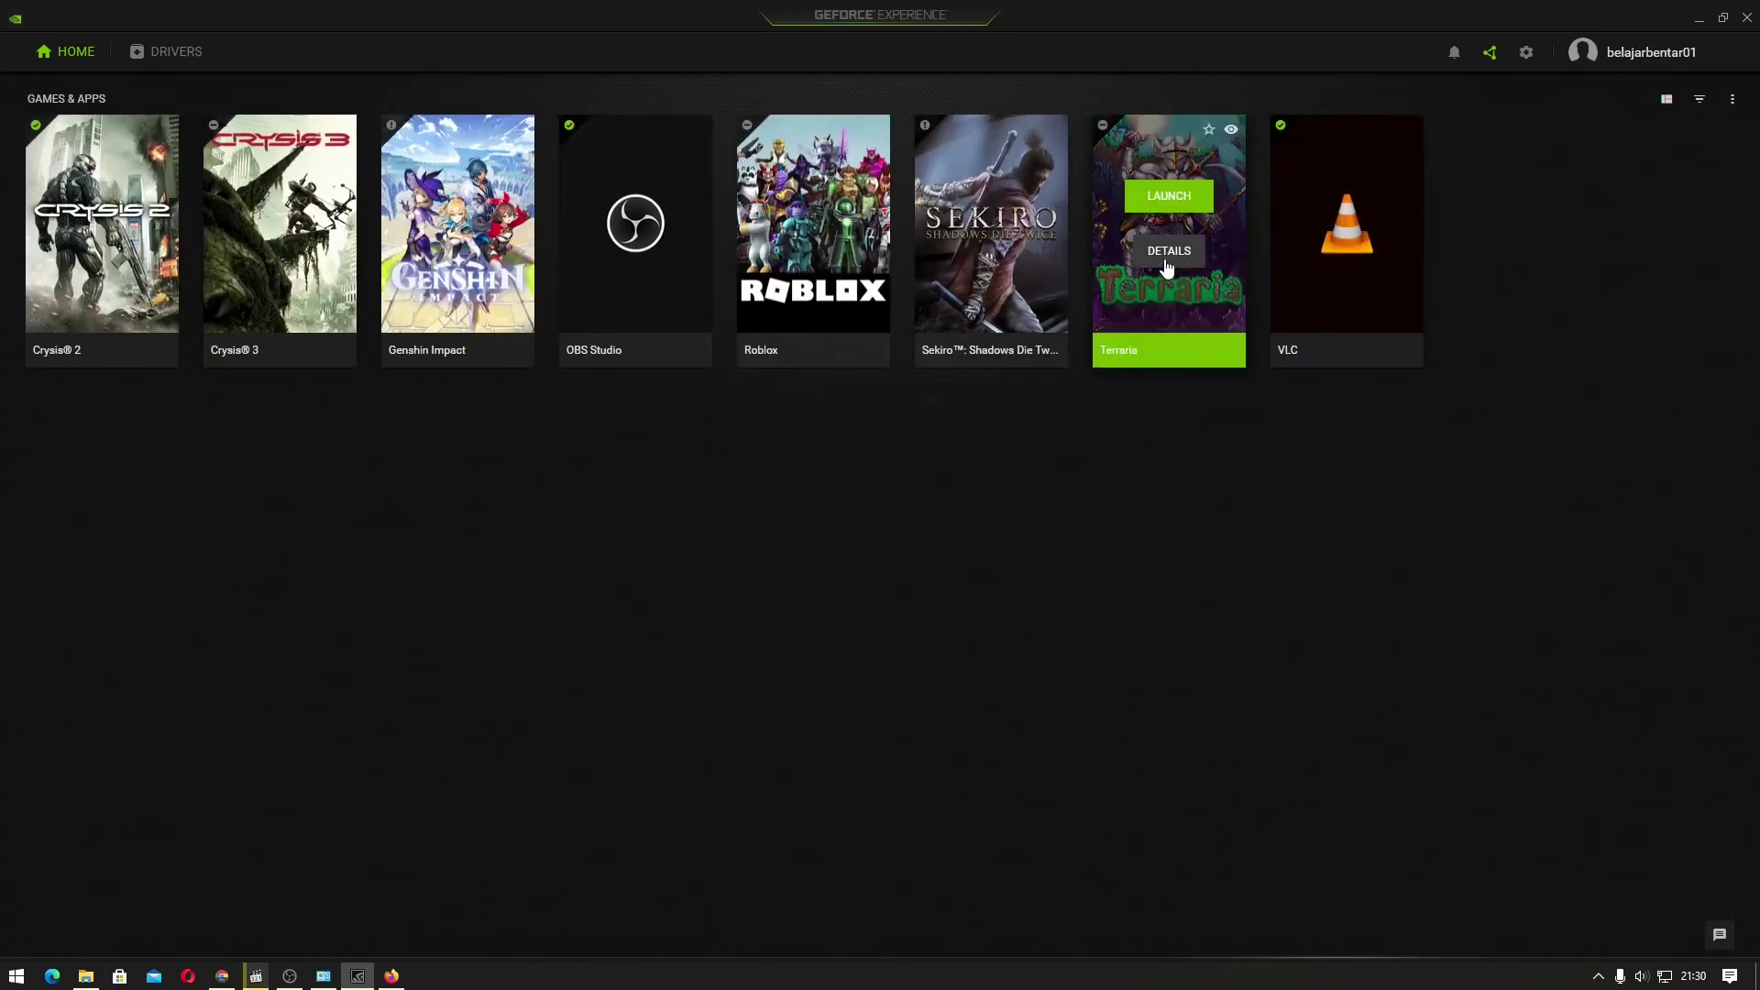
click(1166, 261)
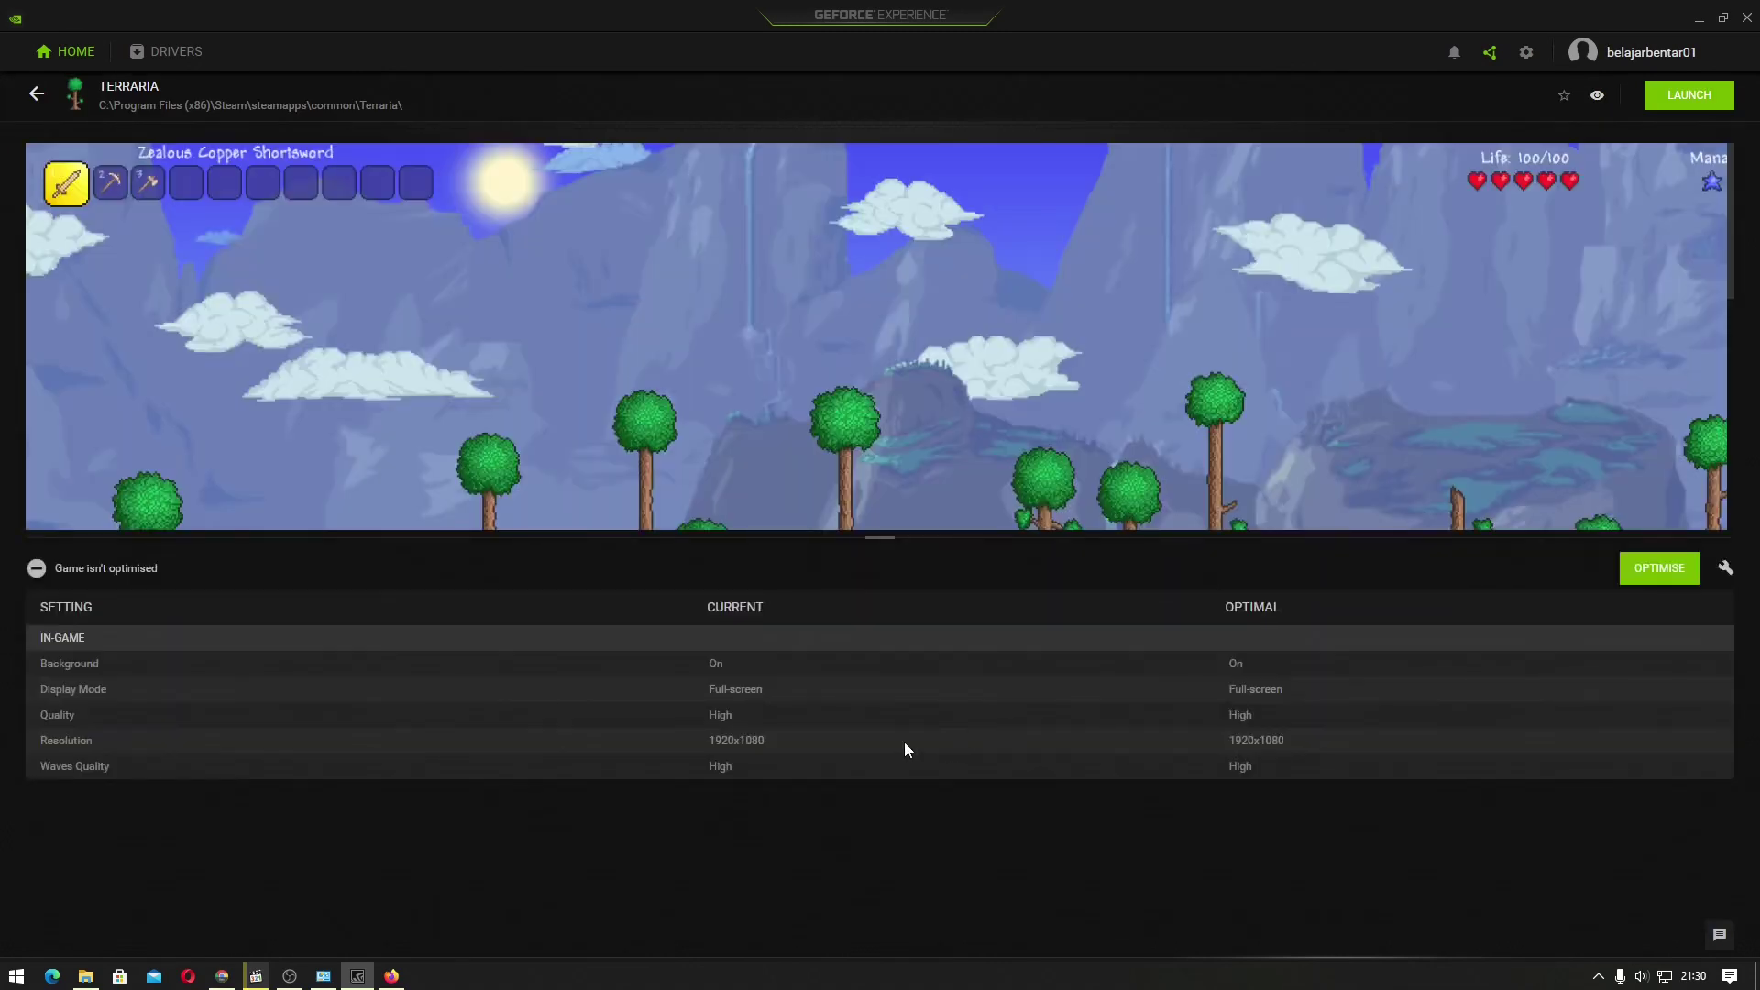
click(37, 94)
click(1331, 256)
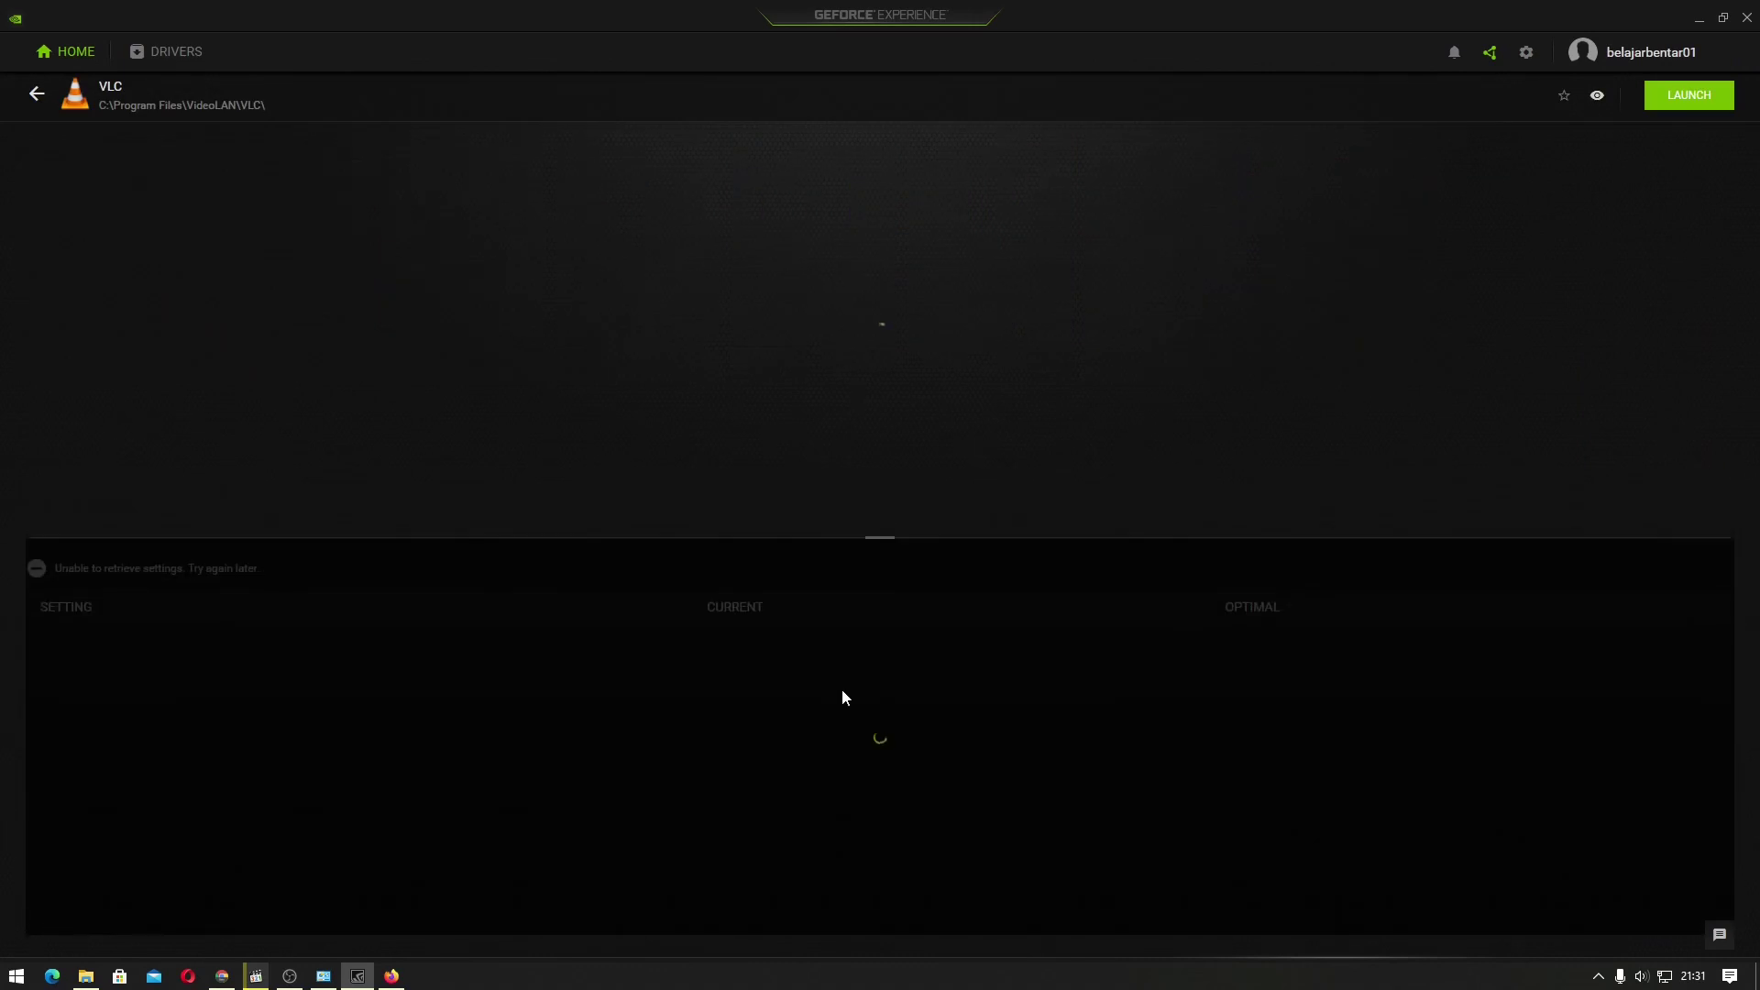
- Return to the games list and open the general settings to check the installed GeForce Experience version
click(33, 97)
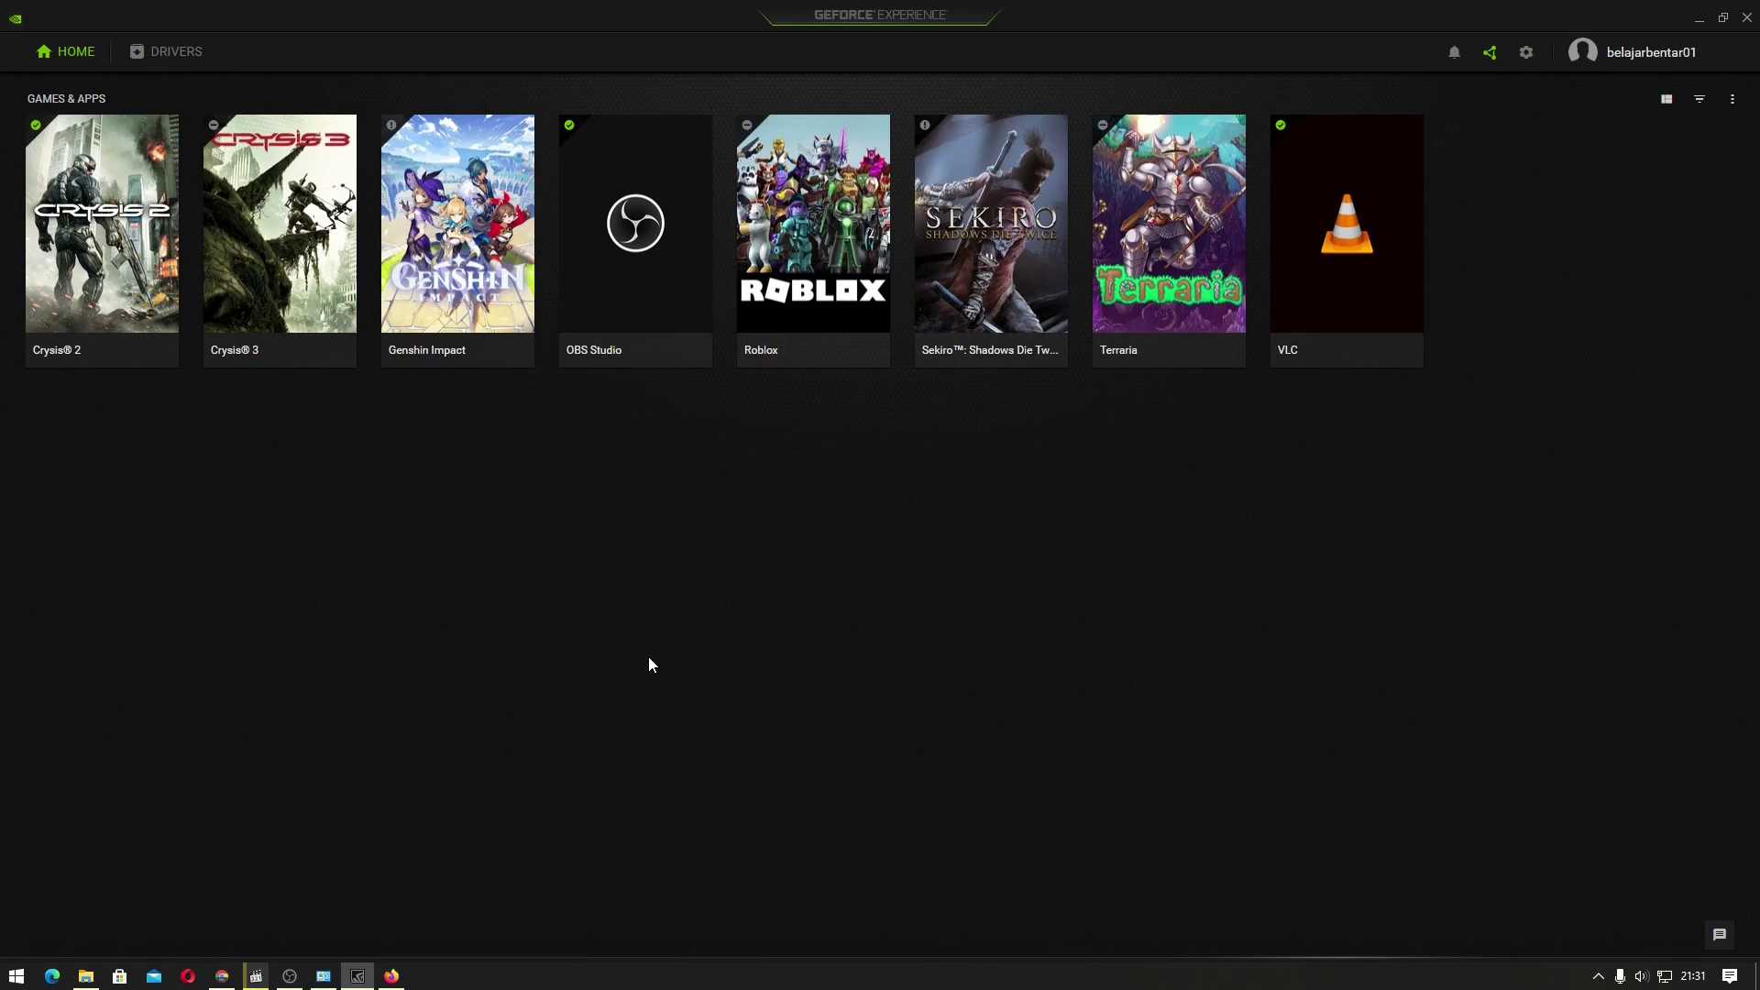
click(1529, 53)
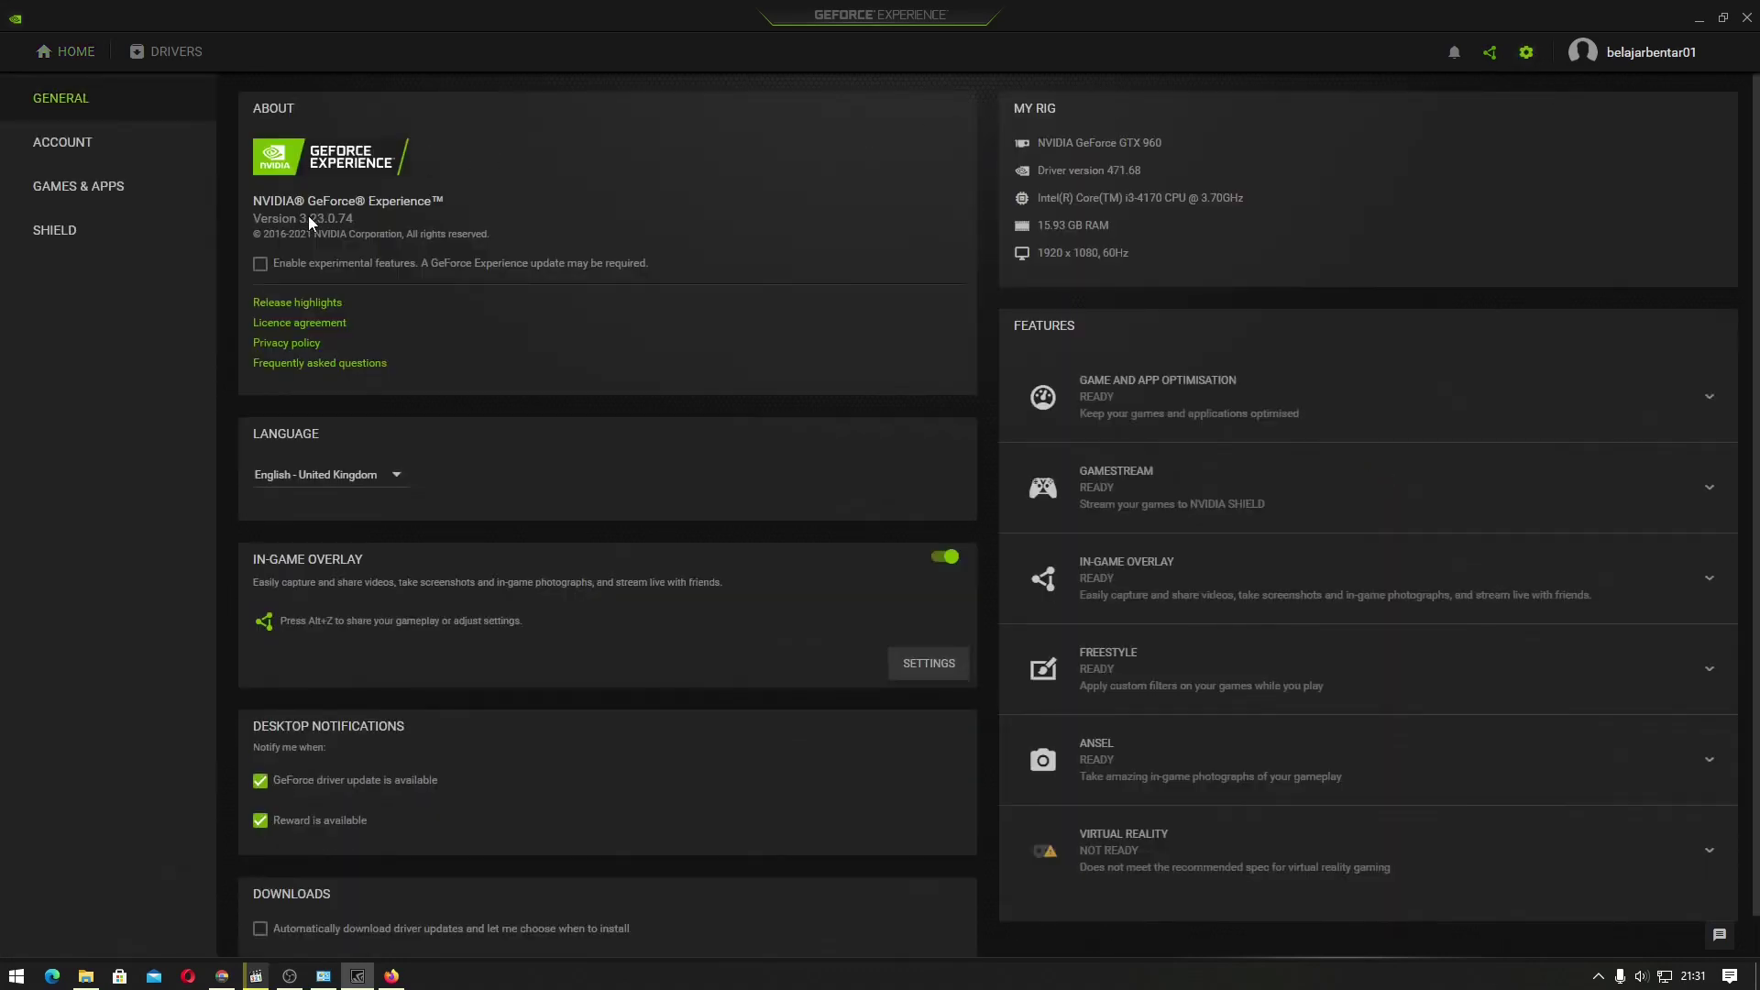